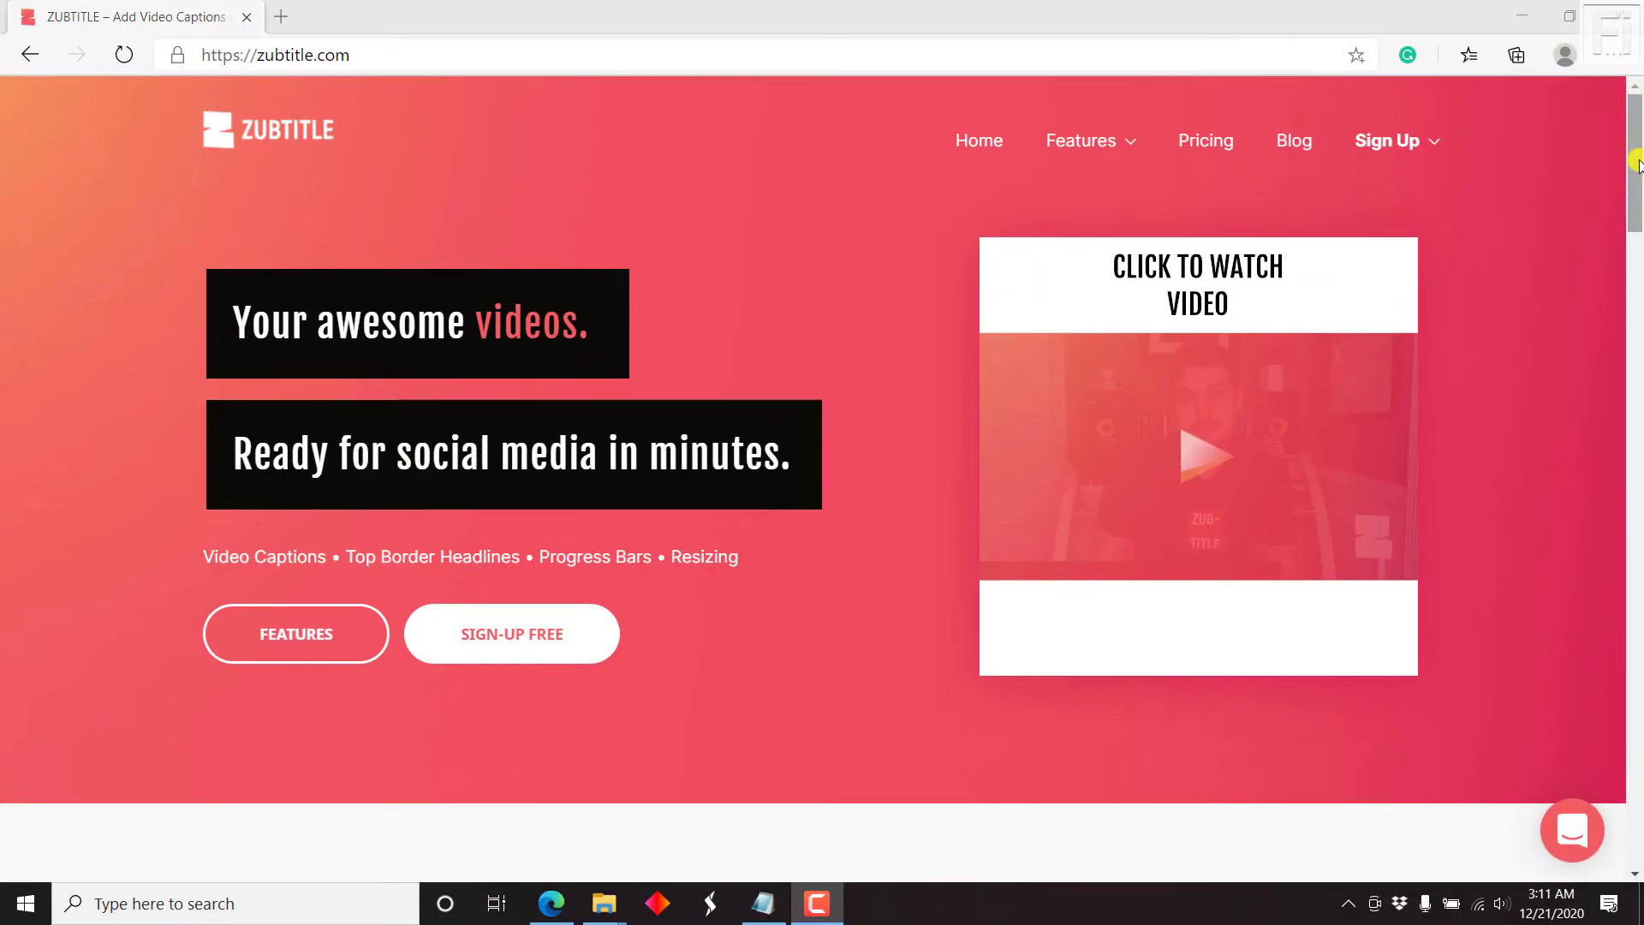
Step: Scroll the zubtitle.com homepage past its feature sections to 'Add video captions automatically'
left_click_drag(1634, 47, 1634, 152)
left_click_drag(1637, 240, 1637, 267)
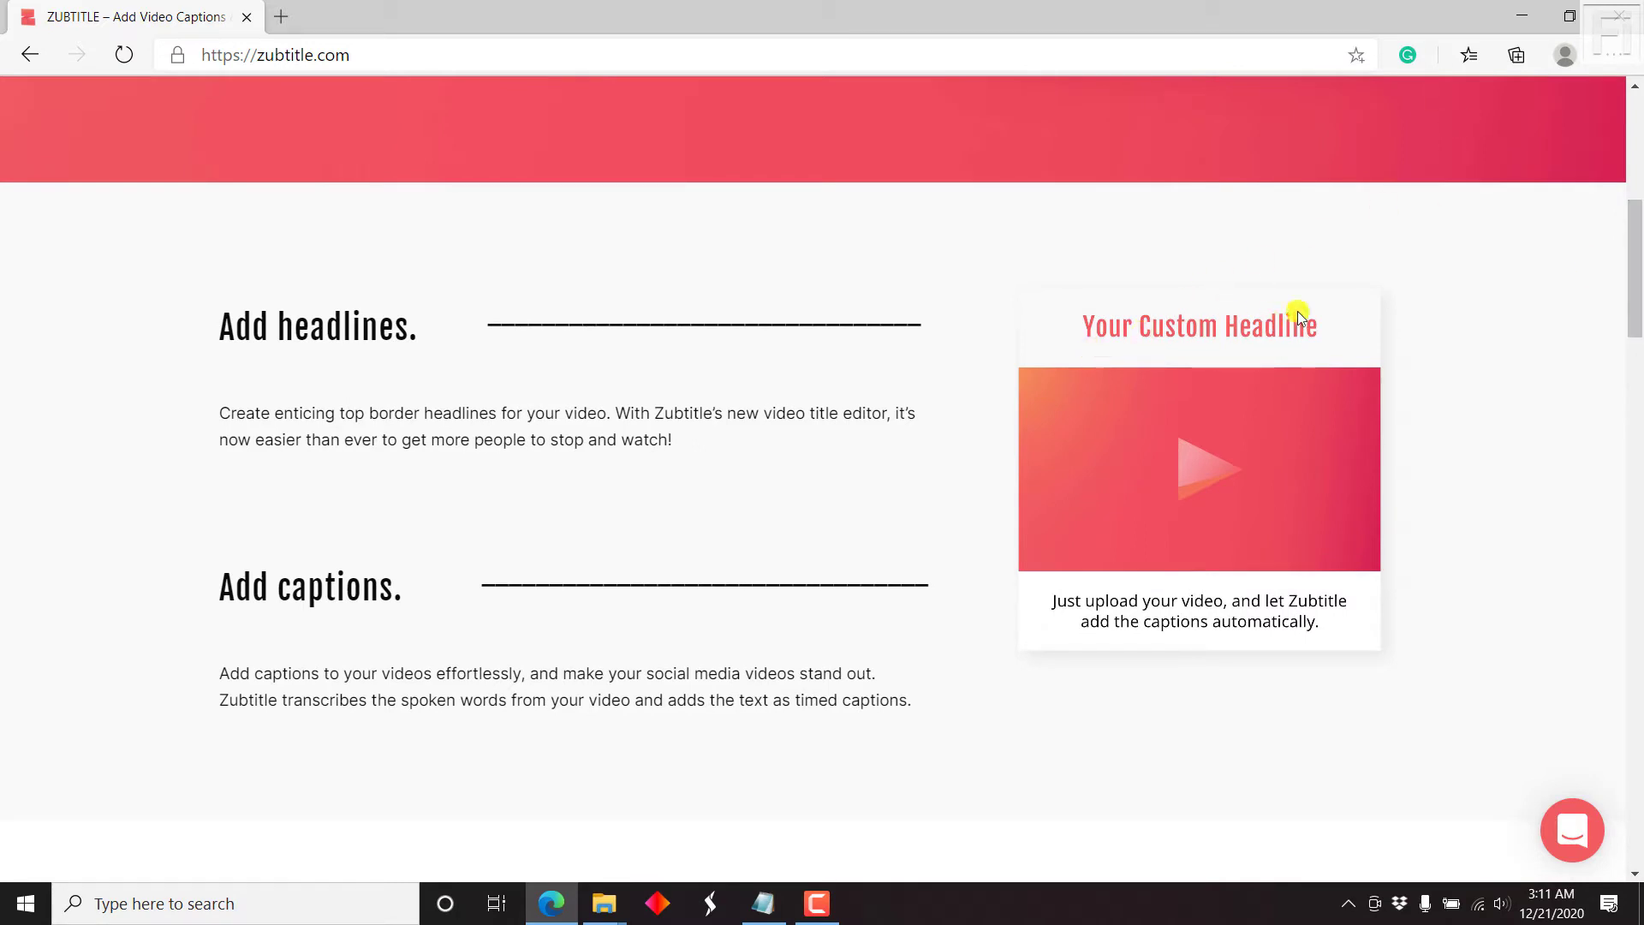
left_click_drag(1637, 276, 1638, 337)
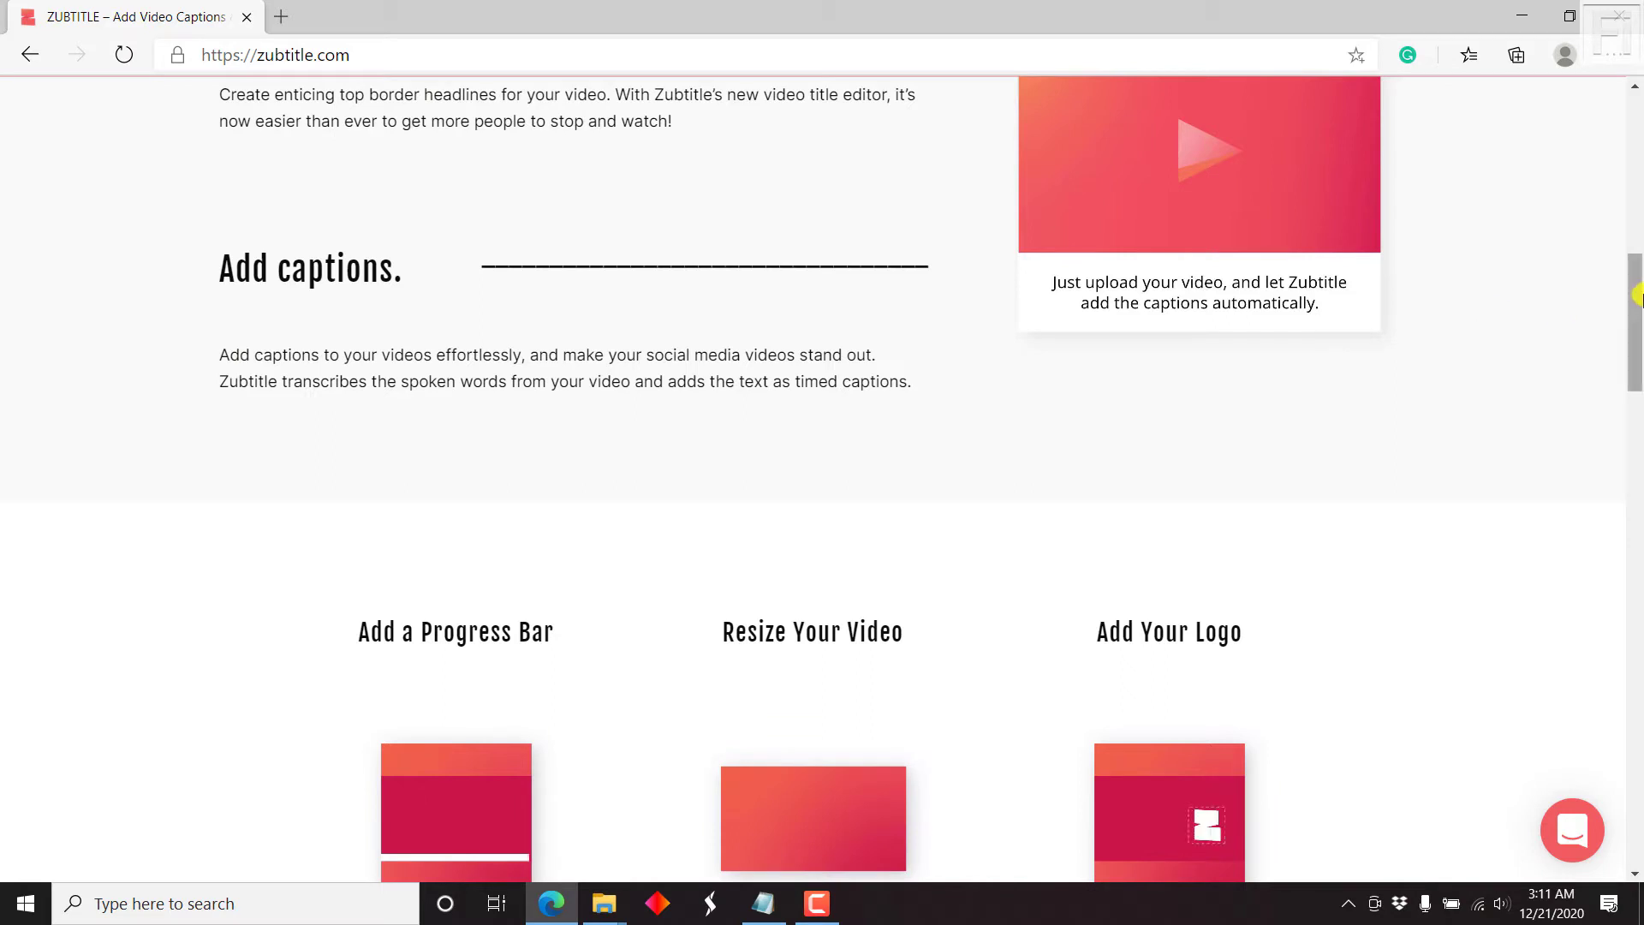
left_click_drag(1635, 296, 1639, 387)
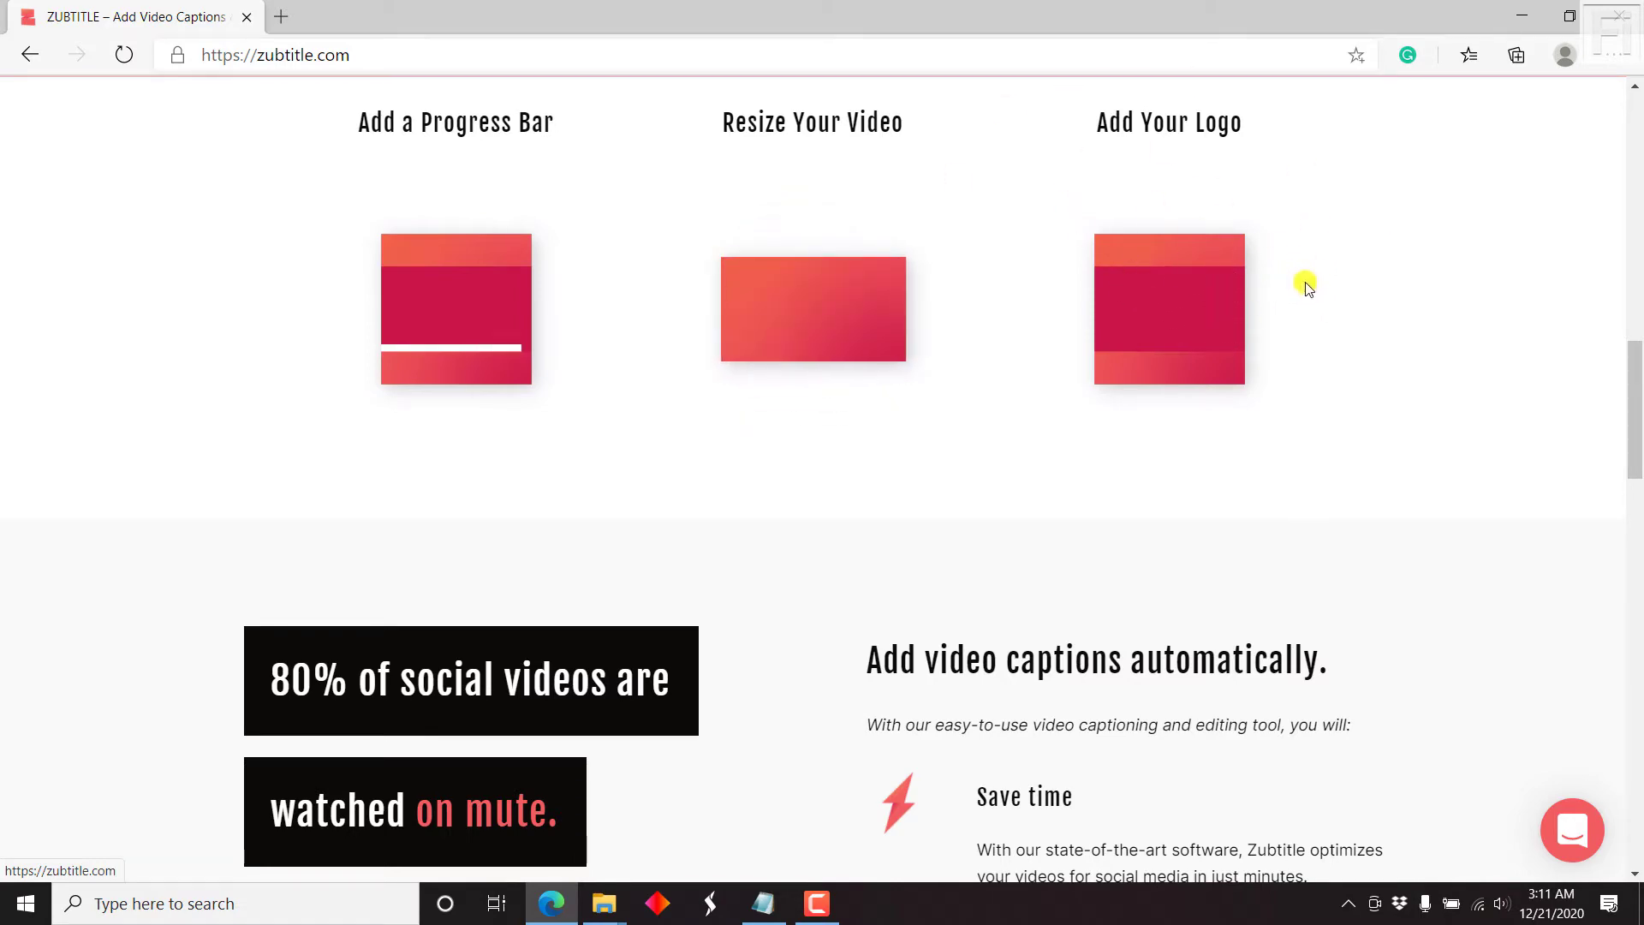
left_click_drag(1636, 374, 1636, 437)
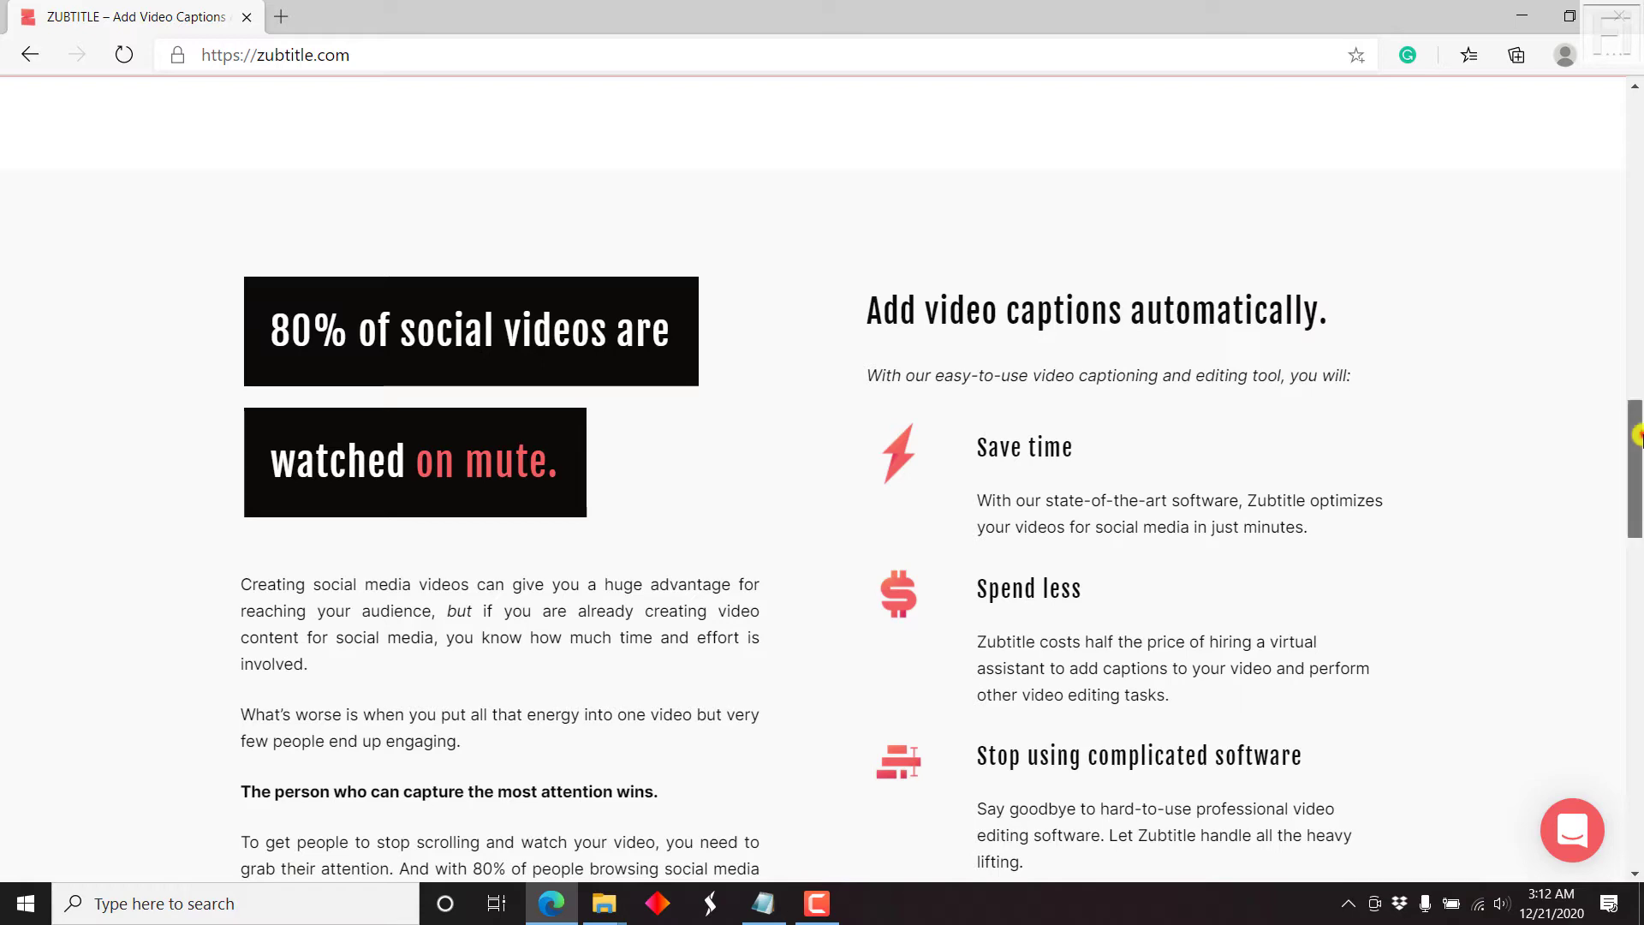
scroll(1635, 435, "down", 7)
Step: Sign up for a new Zubtitle account with the user's full name, a saved email and a password
left_click(848, 589)
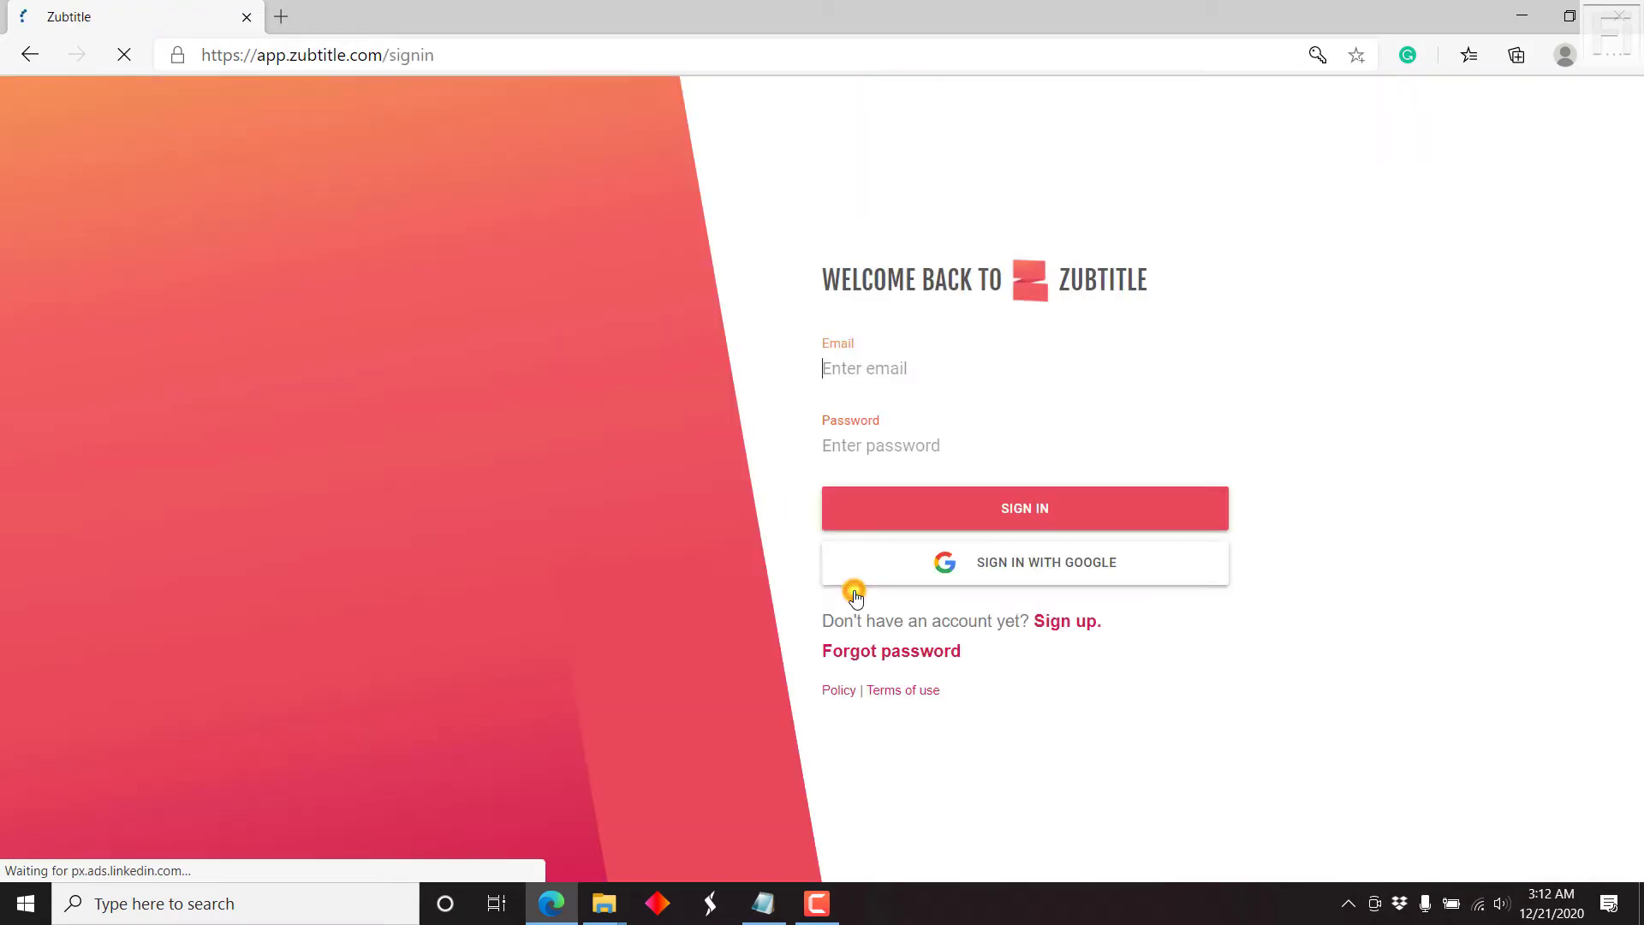
left_click(1081, 622)
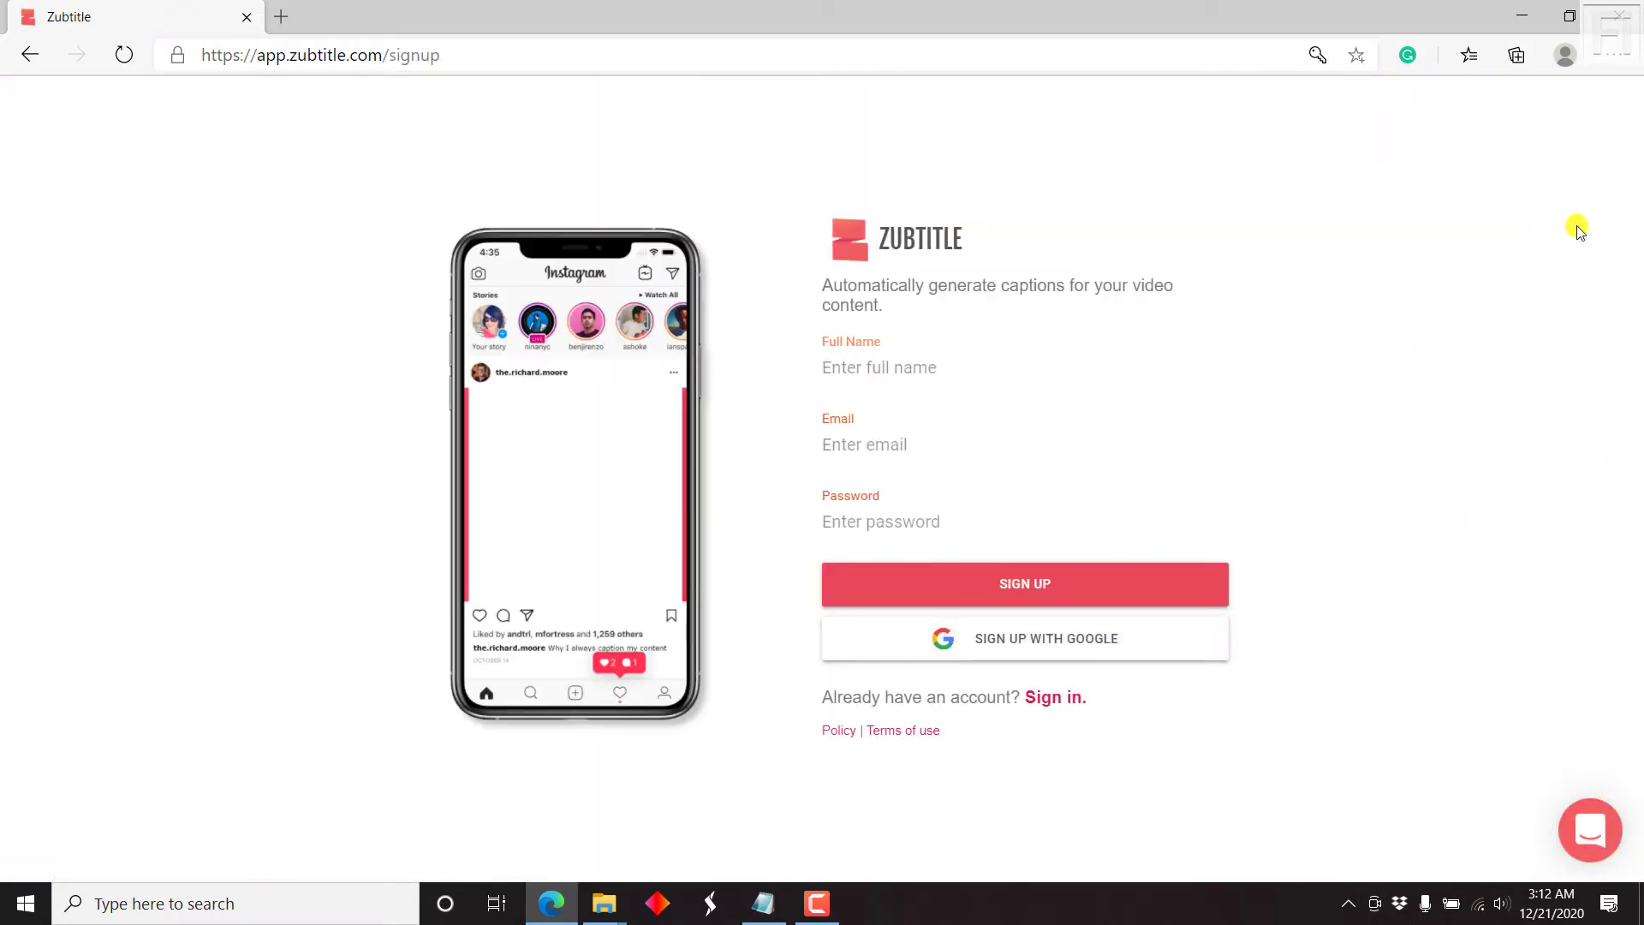
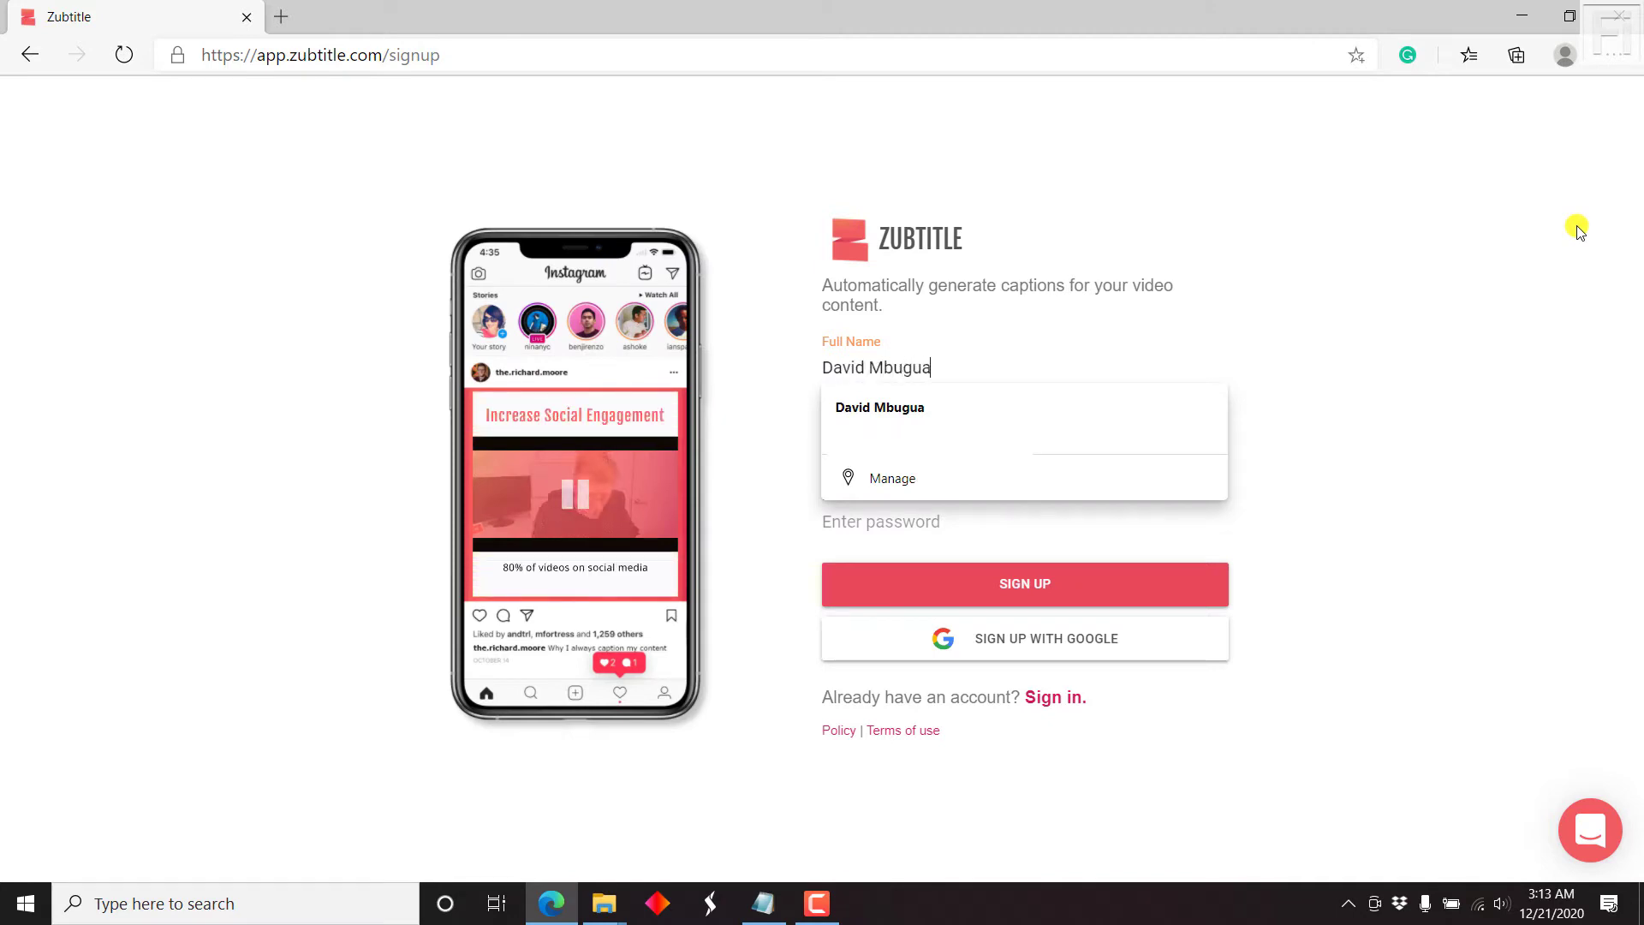
key("Tab")
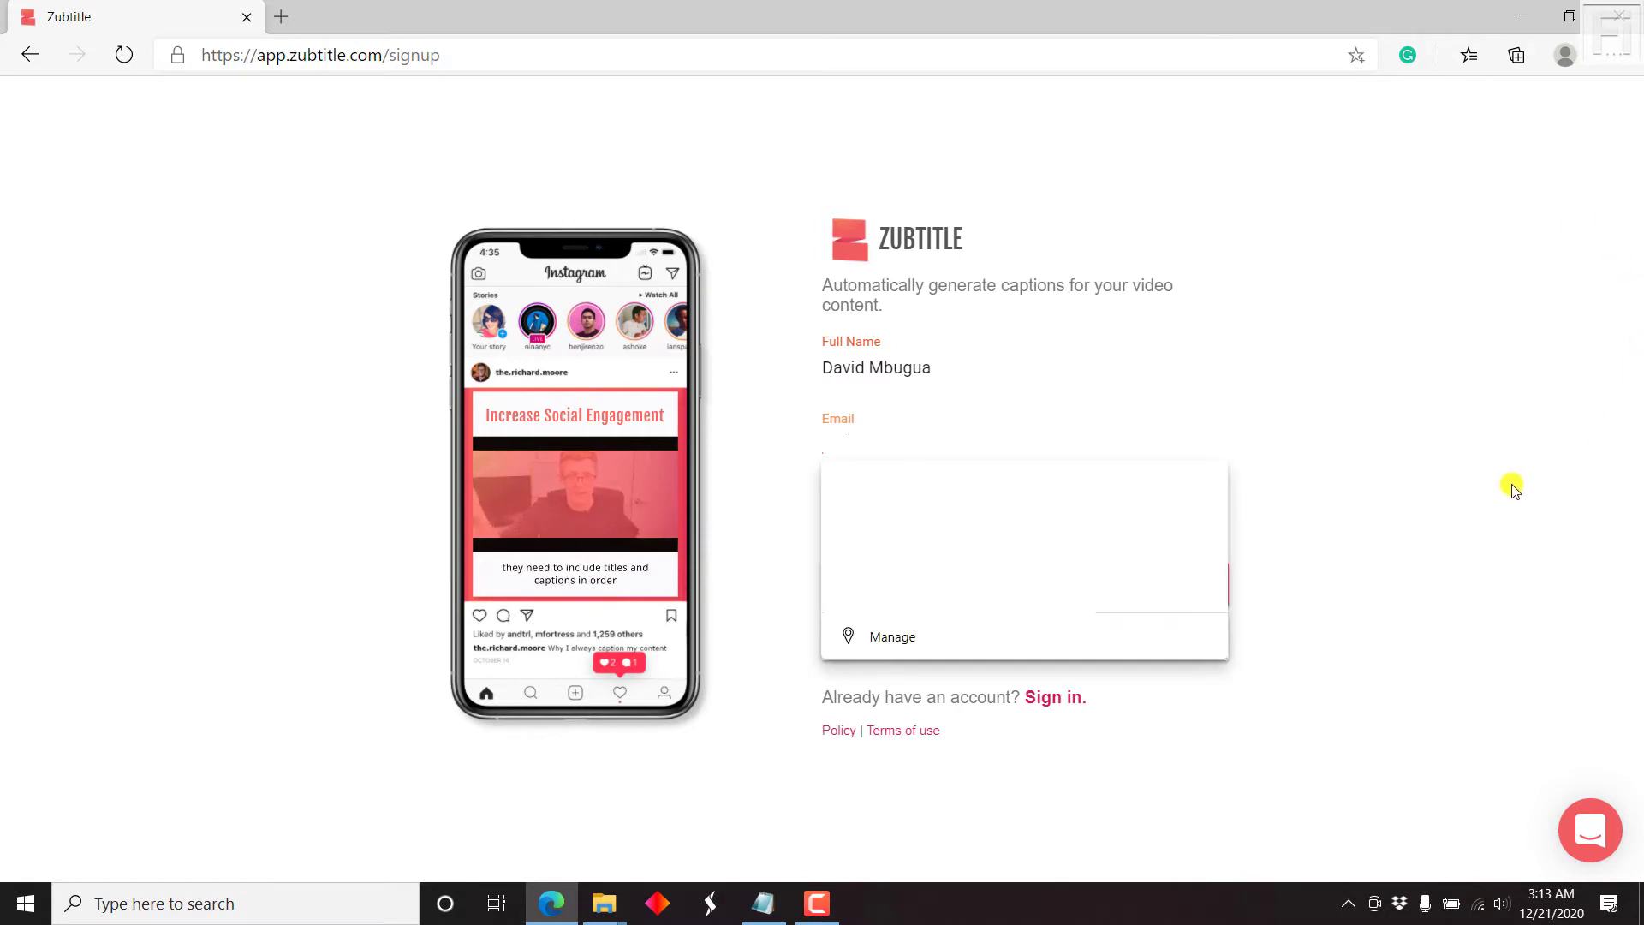
left_click(1183, 553)
left_click(1071, 529)
type("•••••••••••••")
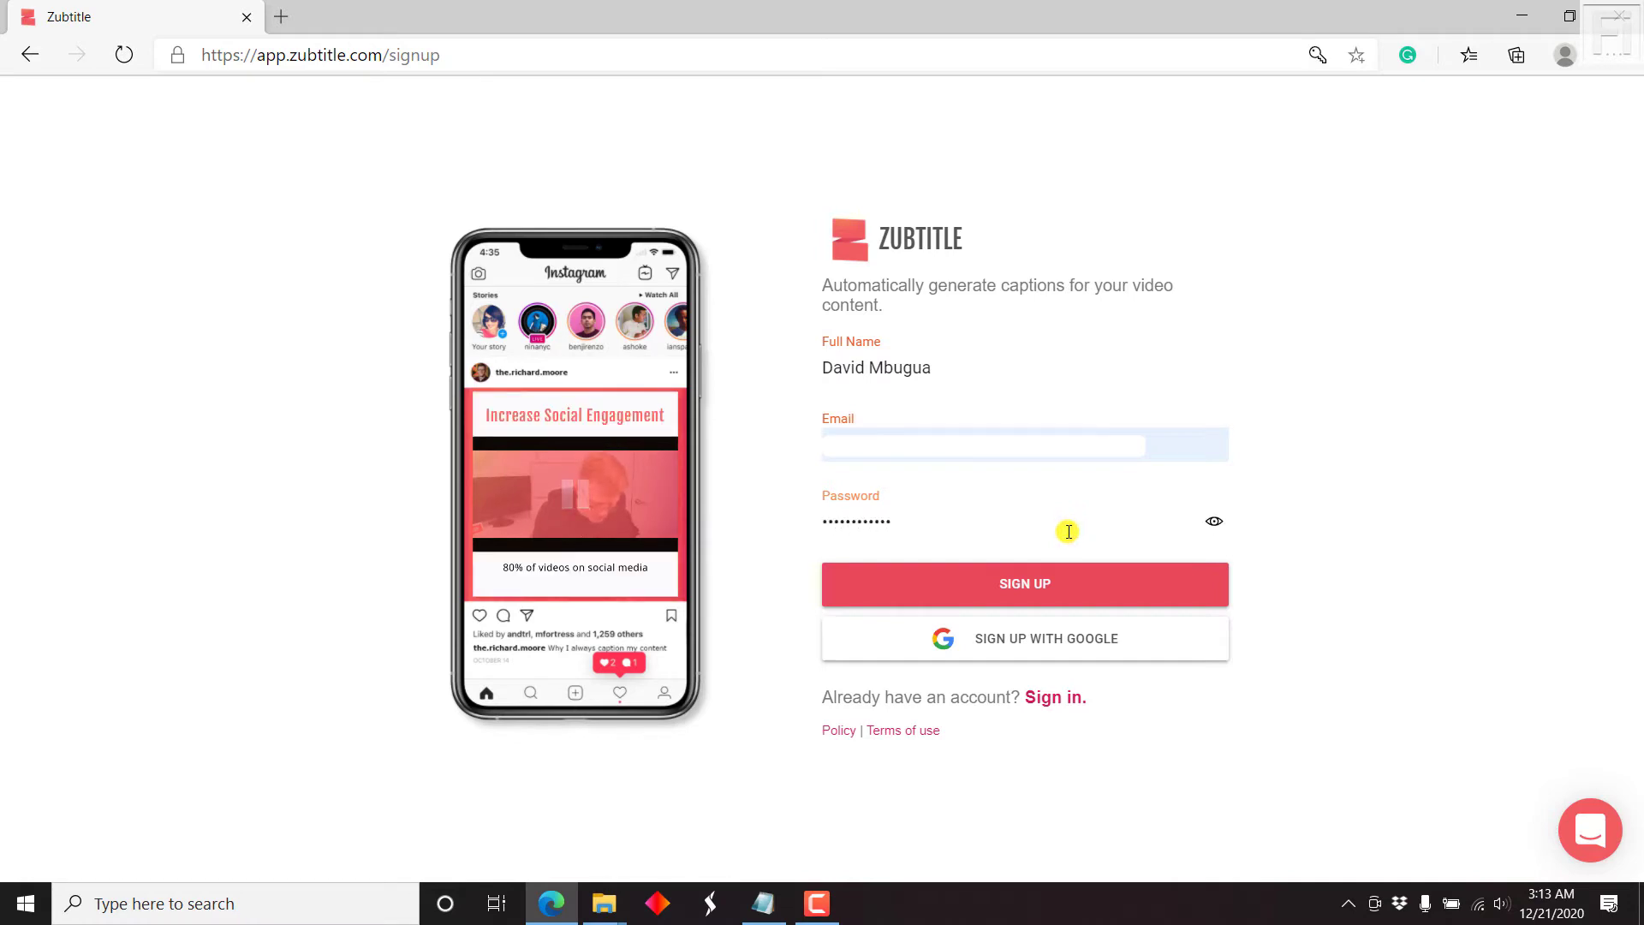
left_click(1093, 578)
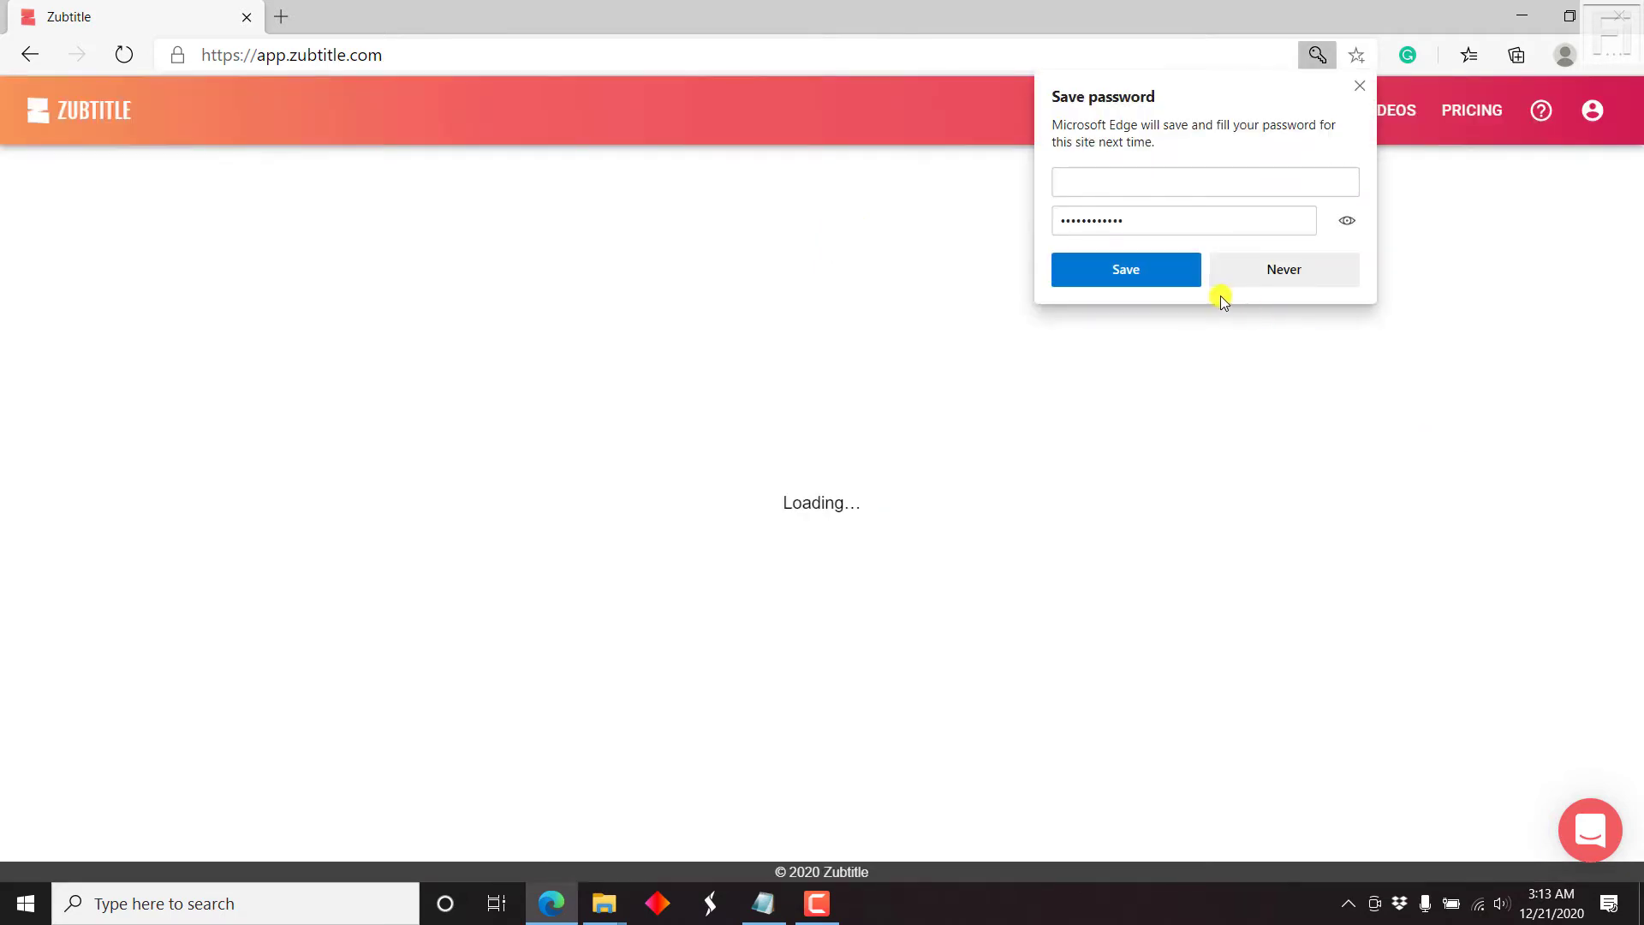
Step: Save the browser password, then upload Circular Video from the Zubtitle Review folder as a new video
left_click(1163, 272)
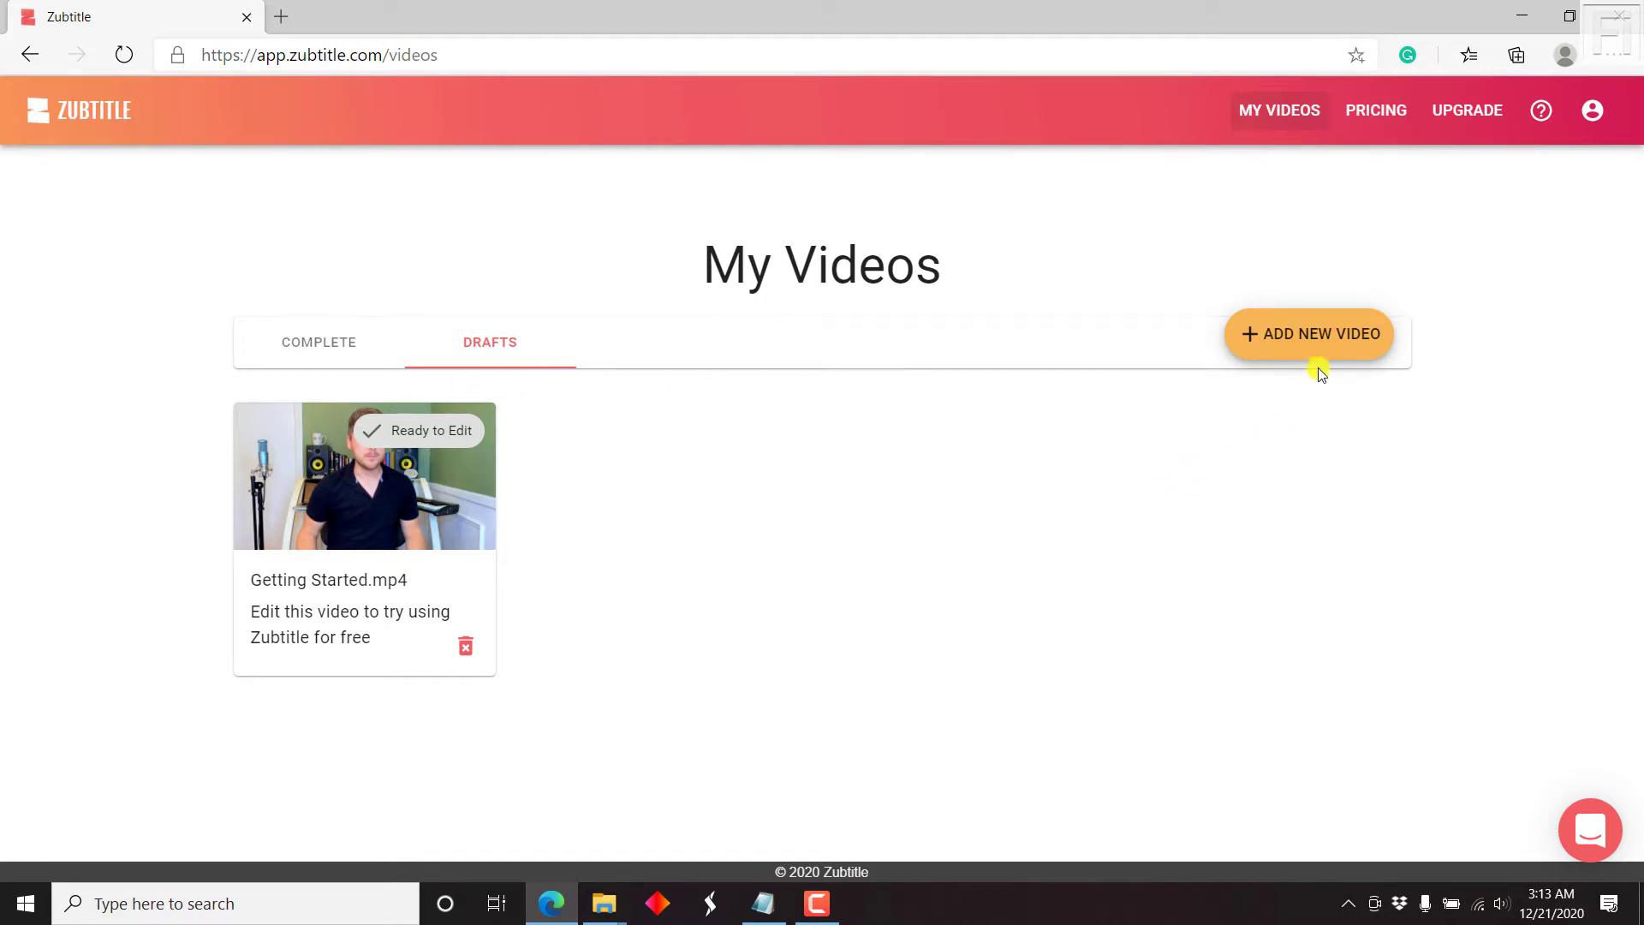
left_click(1344, 336)
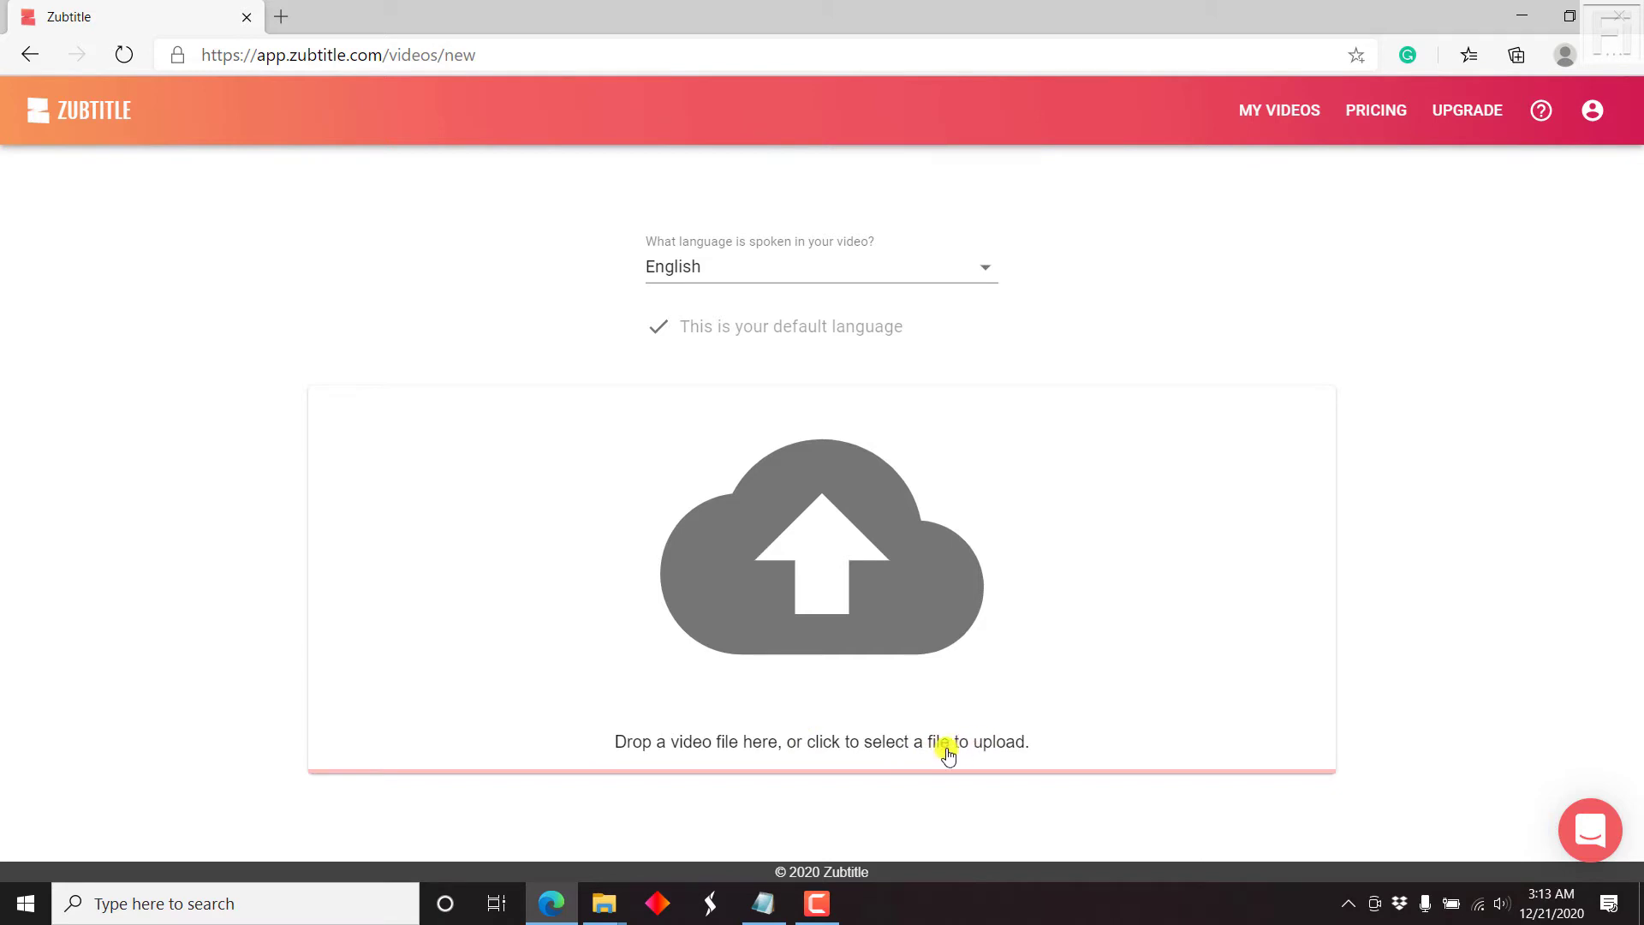
mouse_move(597, 919)
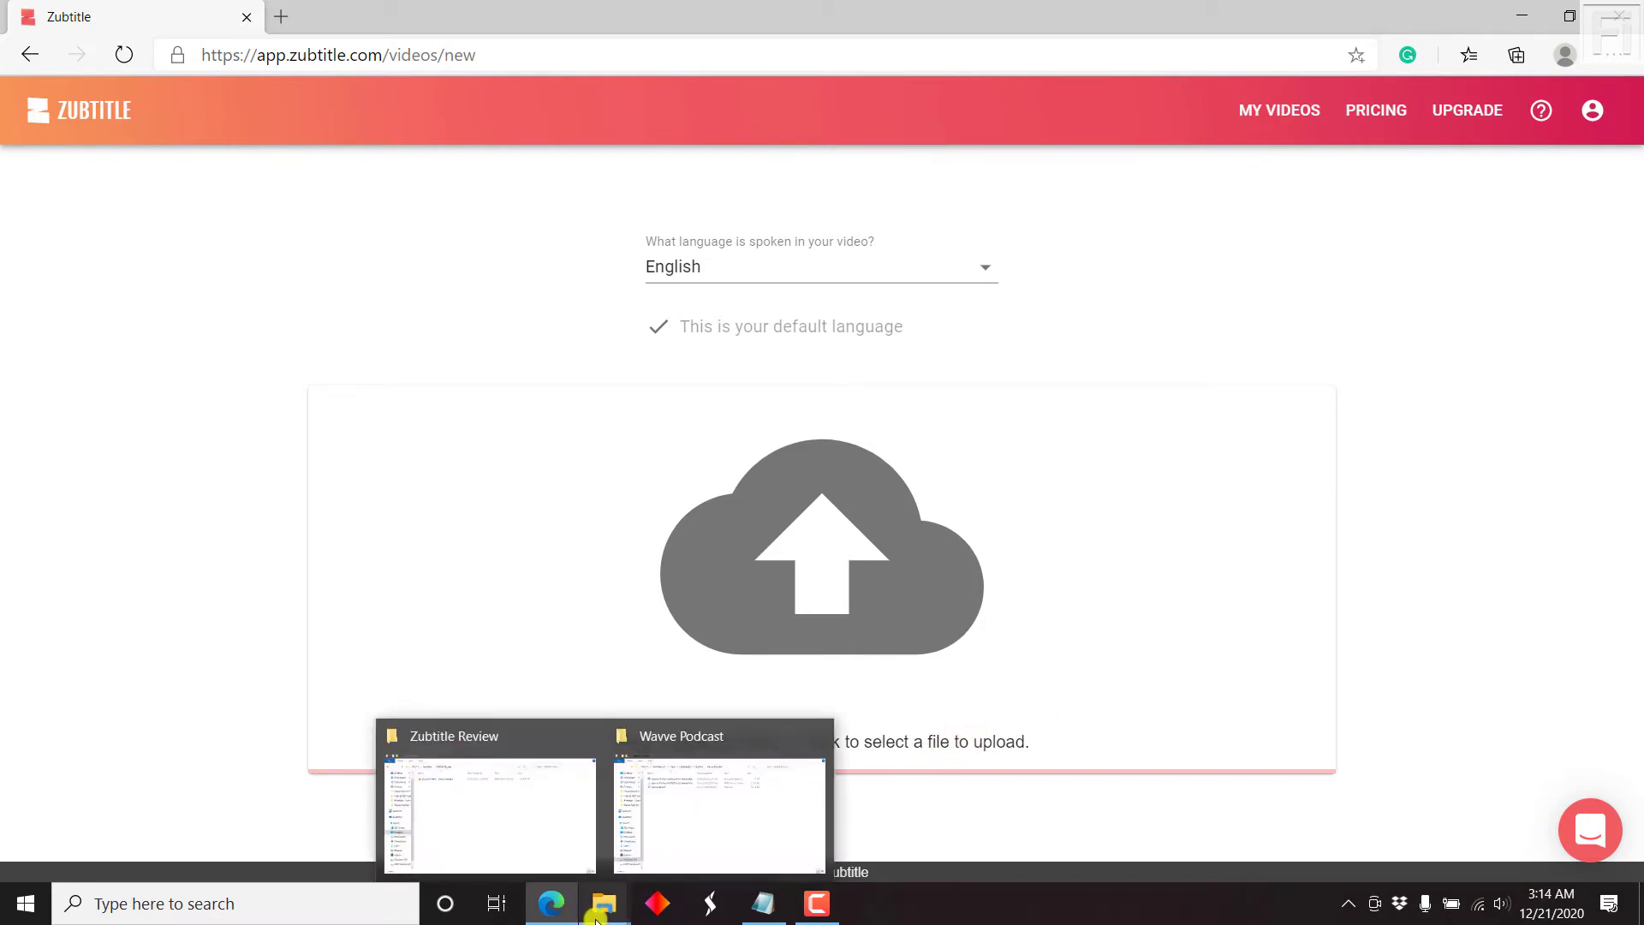
left_click(519, 812)
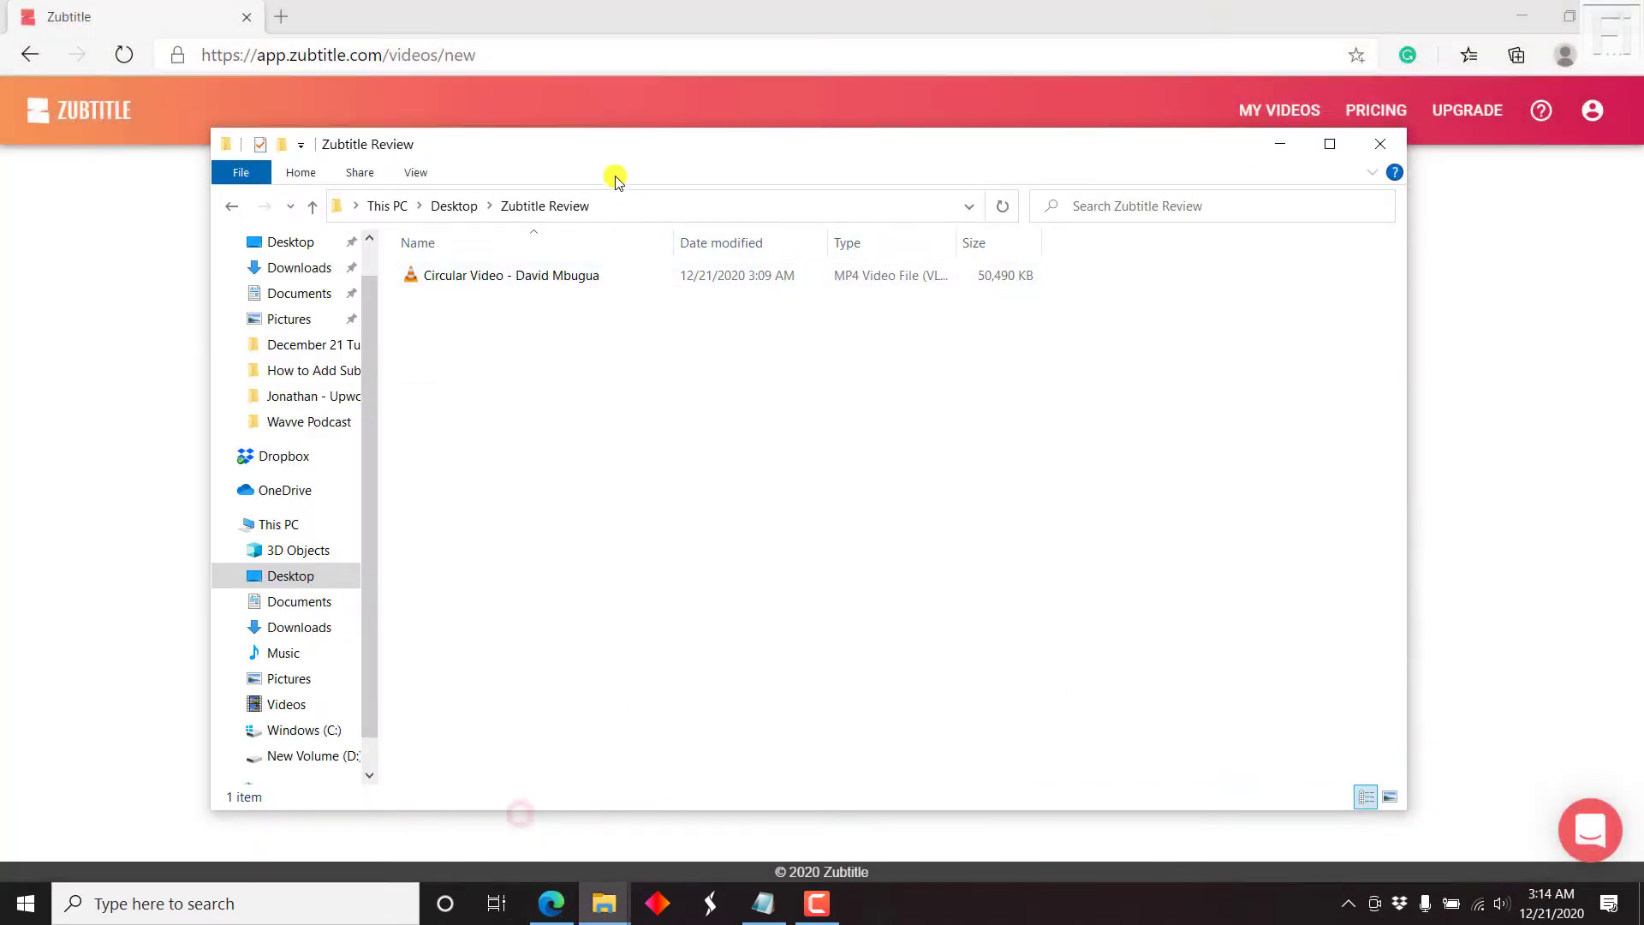
left_click_drag(602, 151, 1395, 194)
left_click_drag(1233, 318, 796, 541)
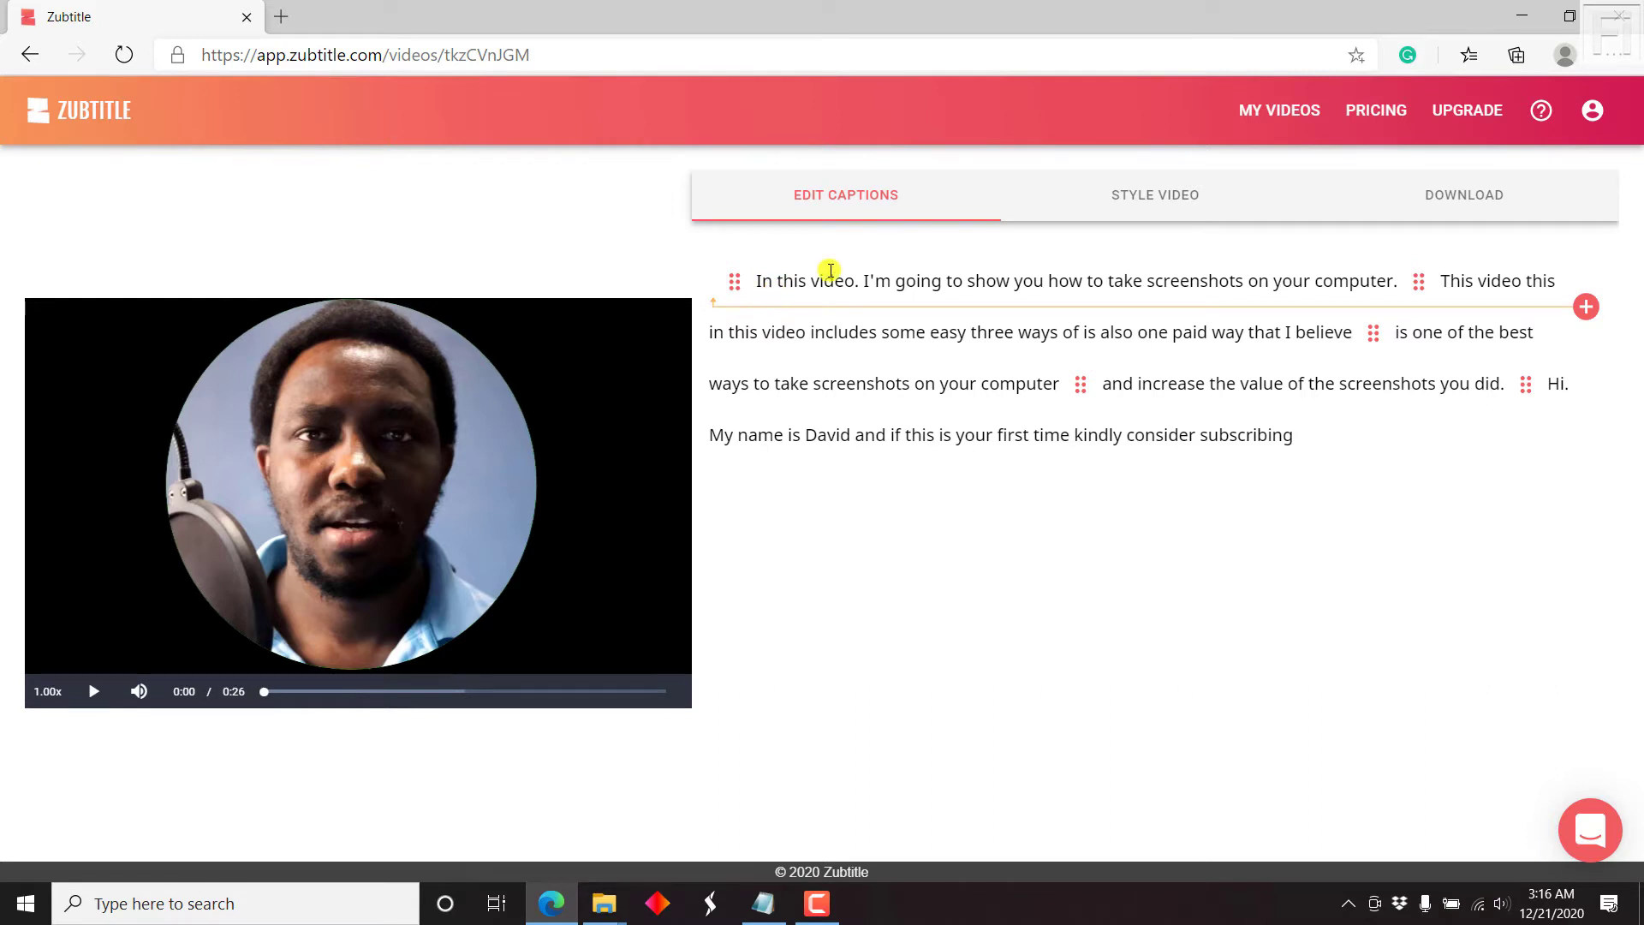
Step: Change the period after 'video' in the first caption to a comma and replay the preview to check
left_click(864, 278)
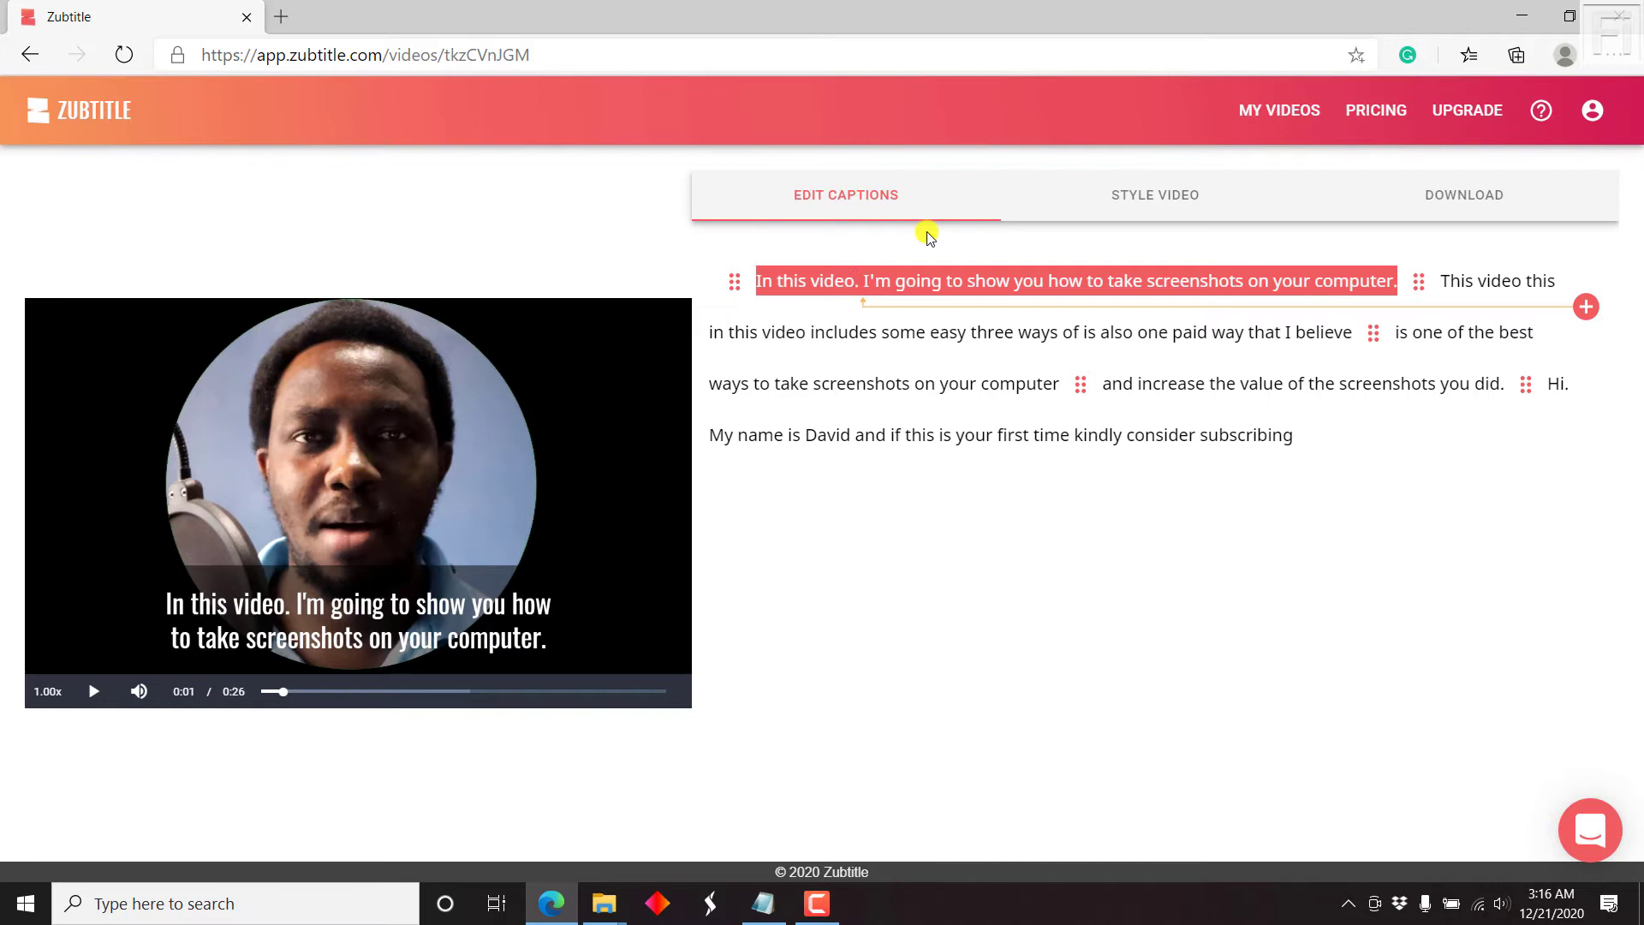
key("BackSpace")
type(",")
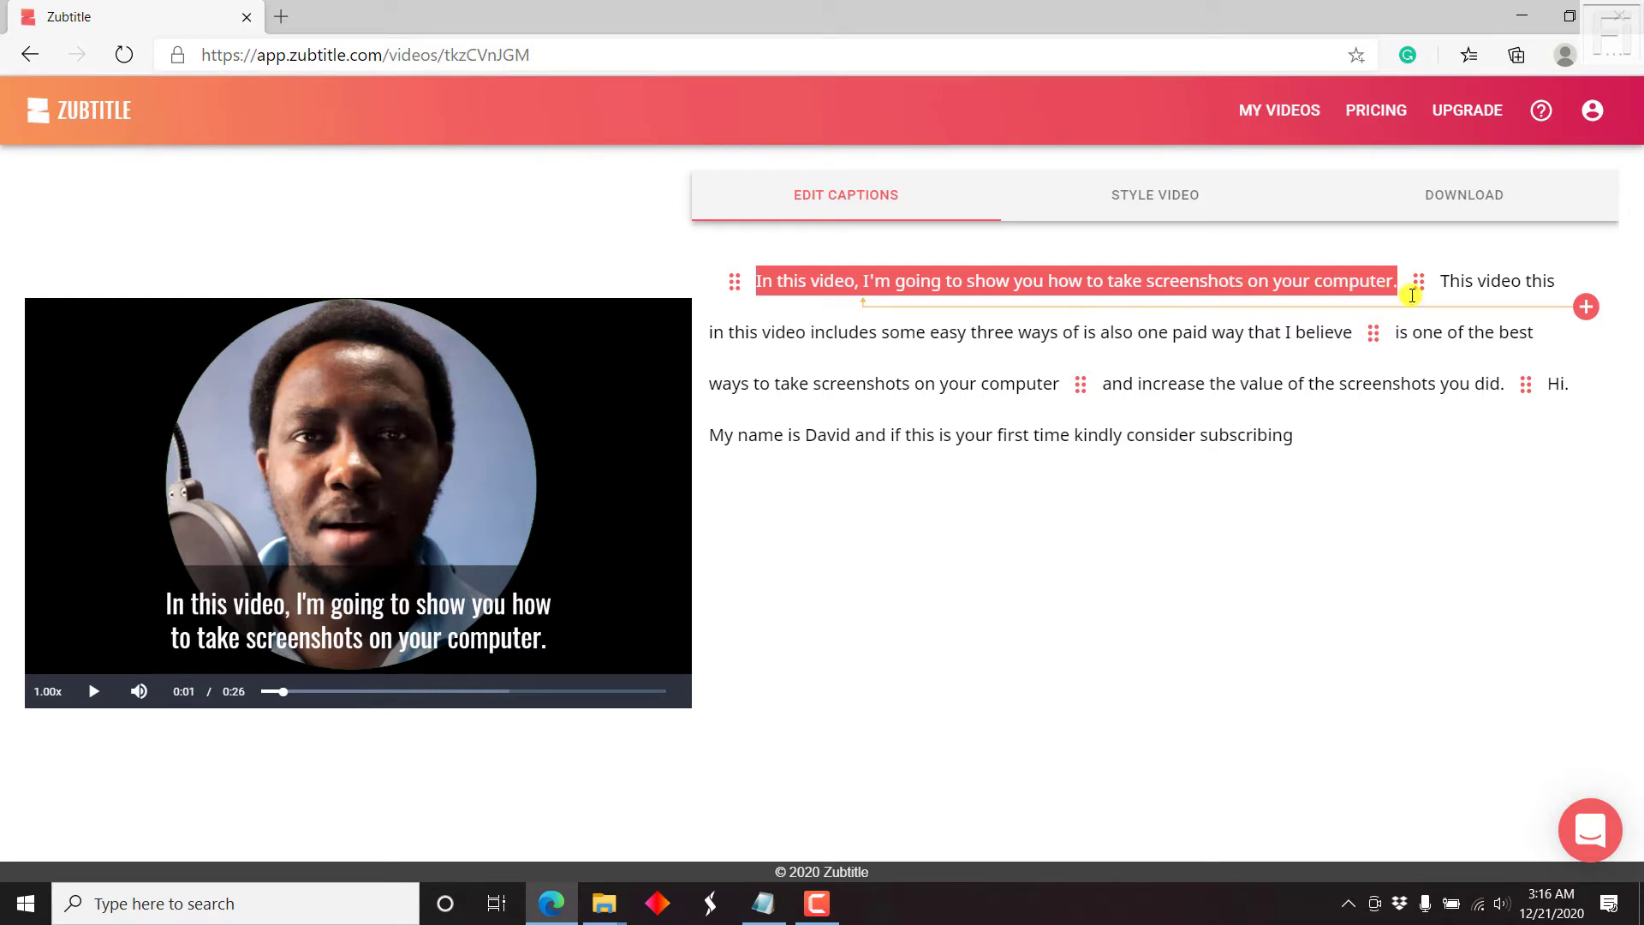
left_click_drag(286, 698, 246, 690)
left_click(99, 698)
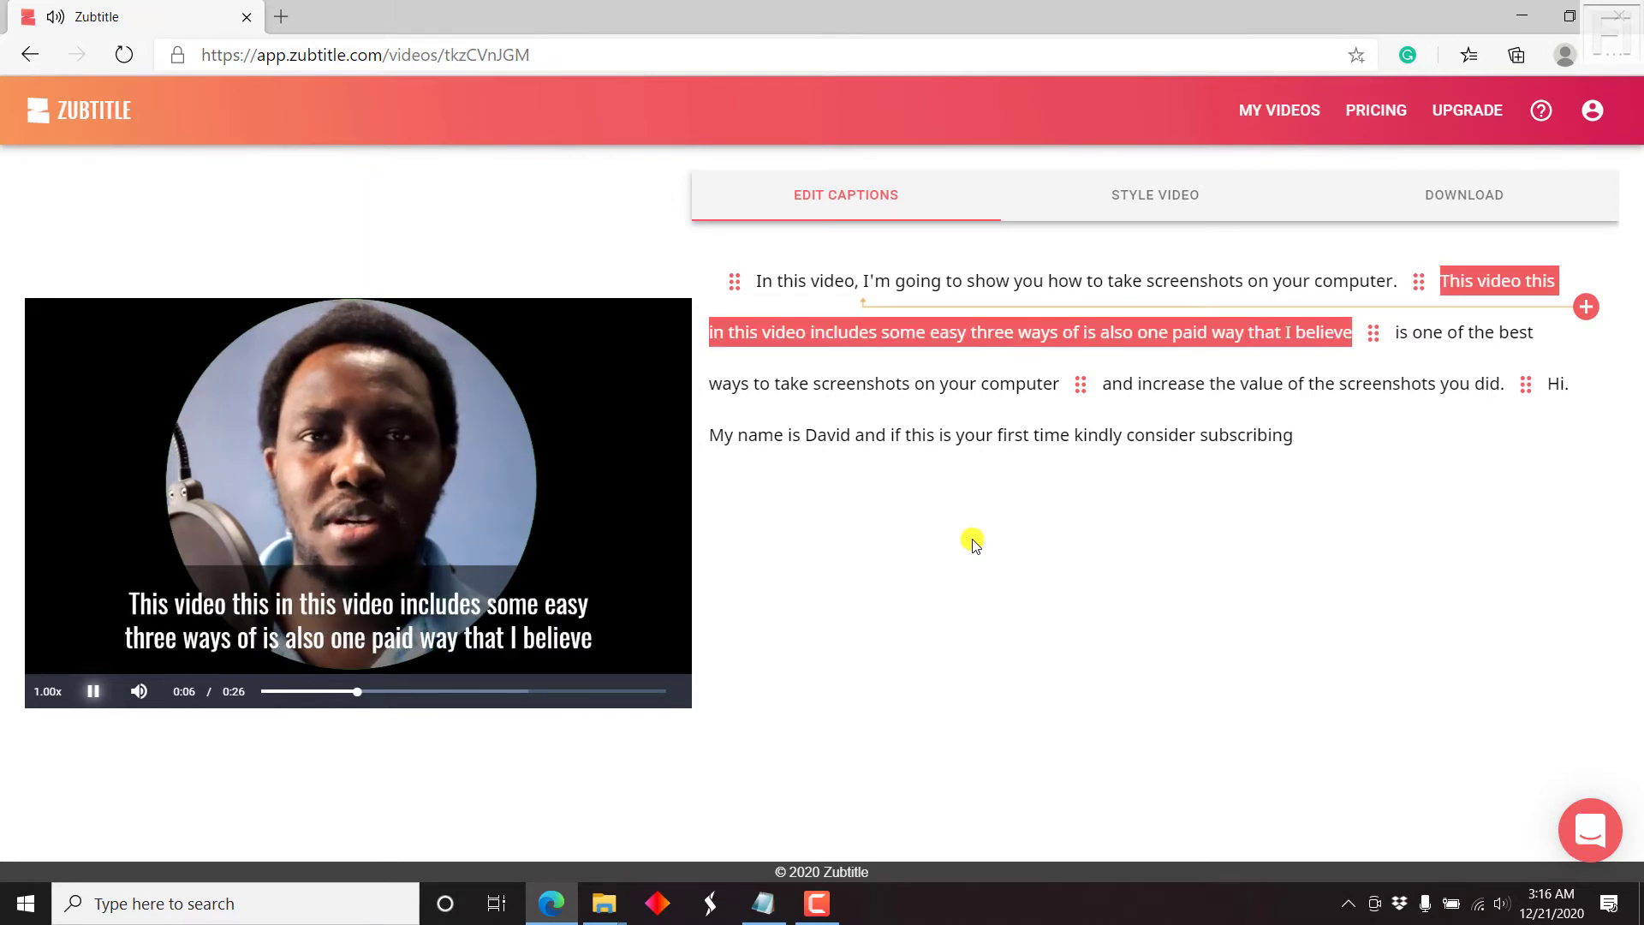
left_click(97, 694)
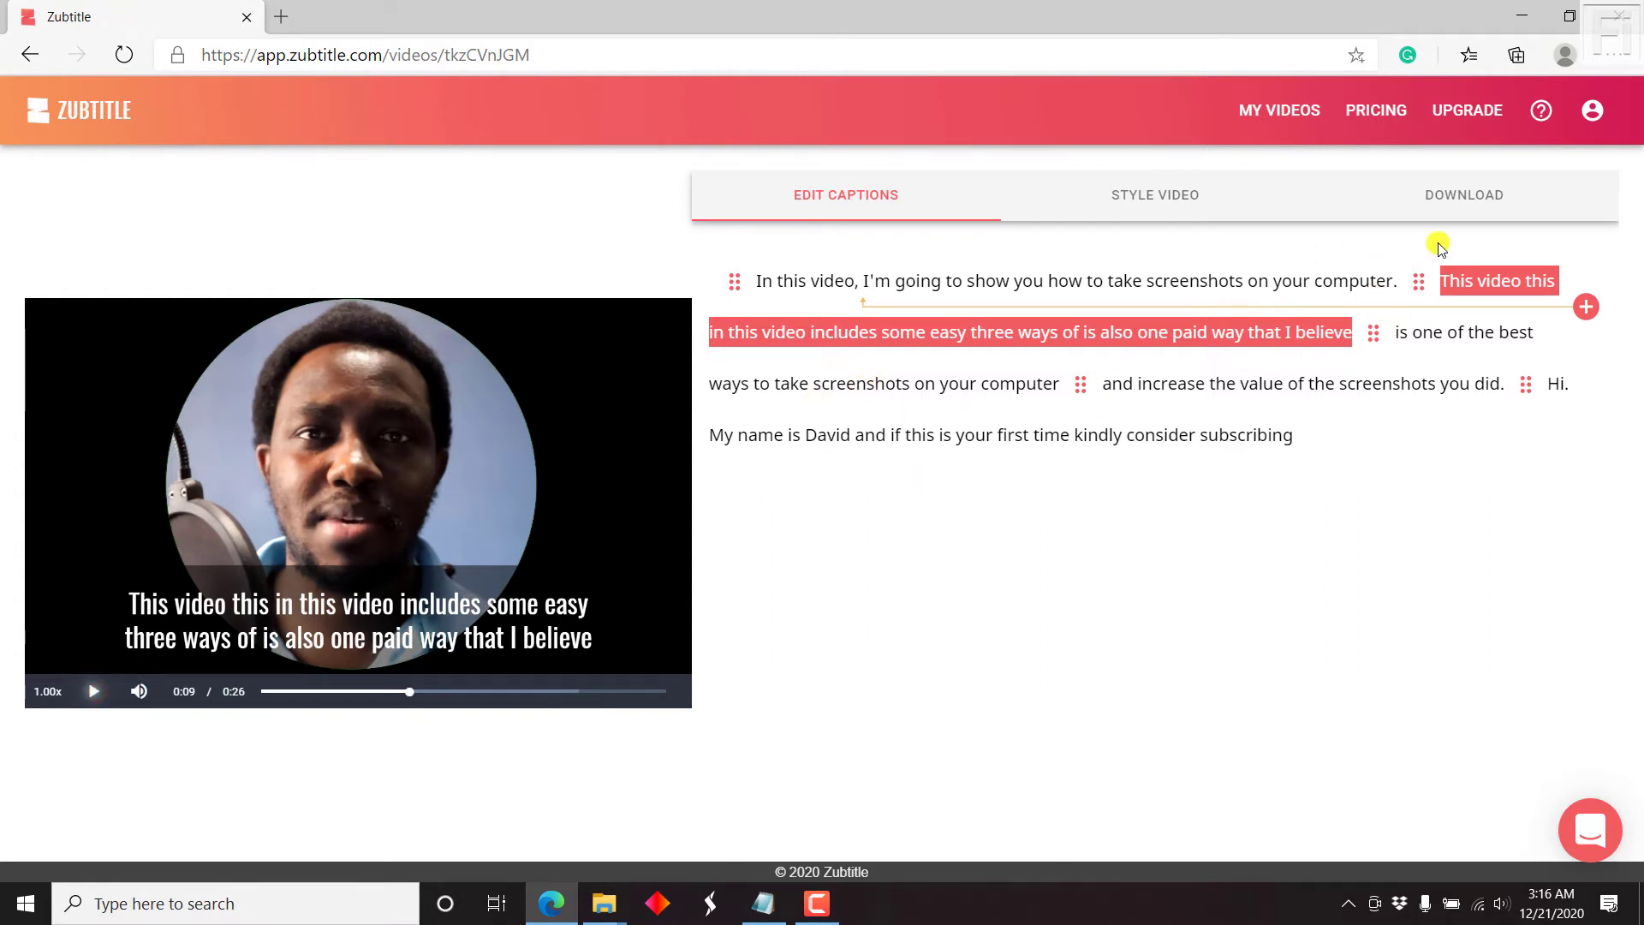
Step: Delete the repeated 'This video this in this' from the start of the second caption
left_click(757, 335)
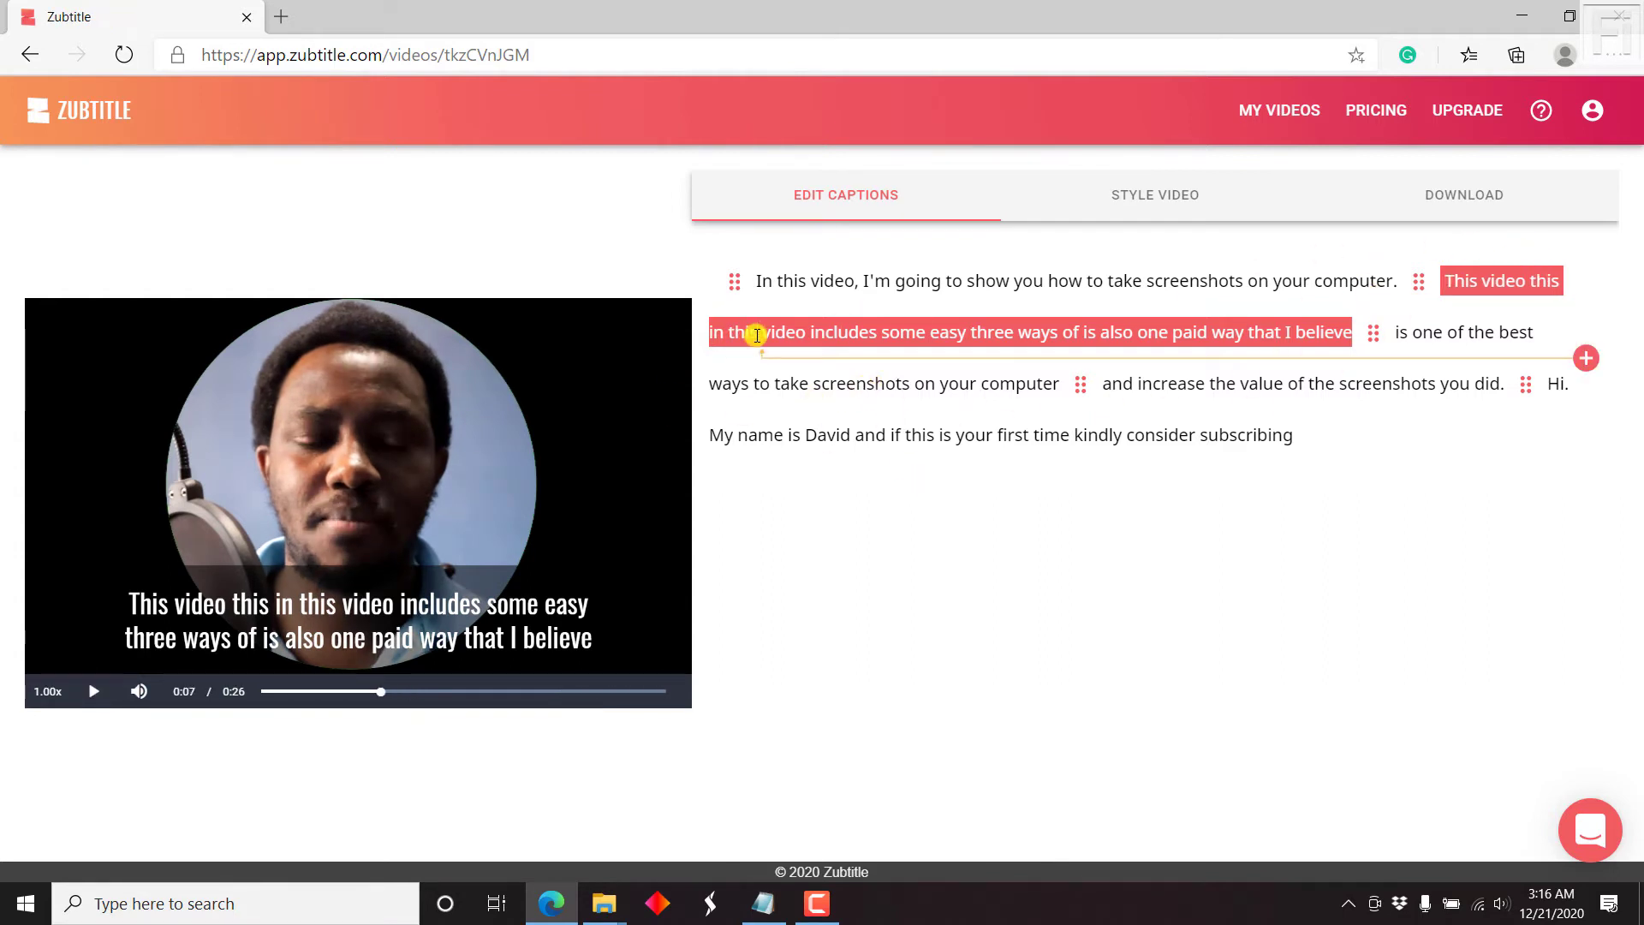
double_click(757, 334)
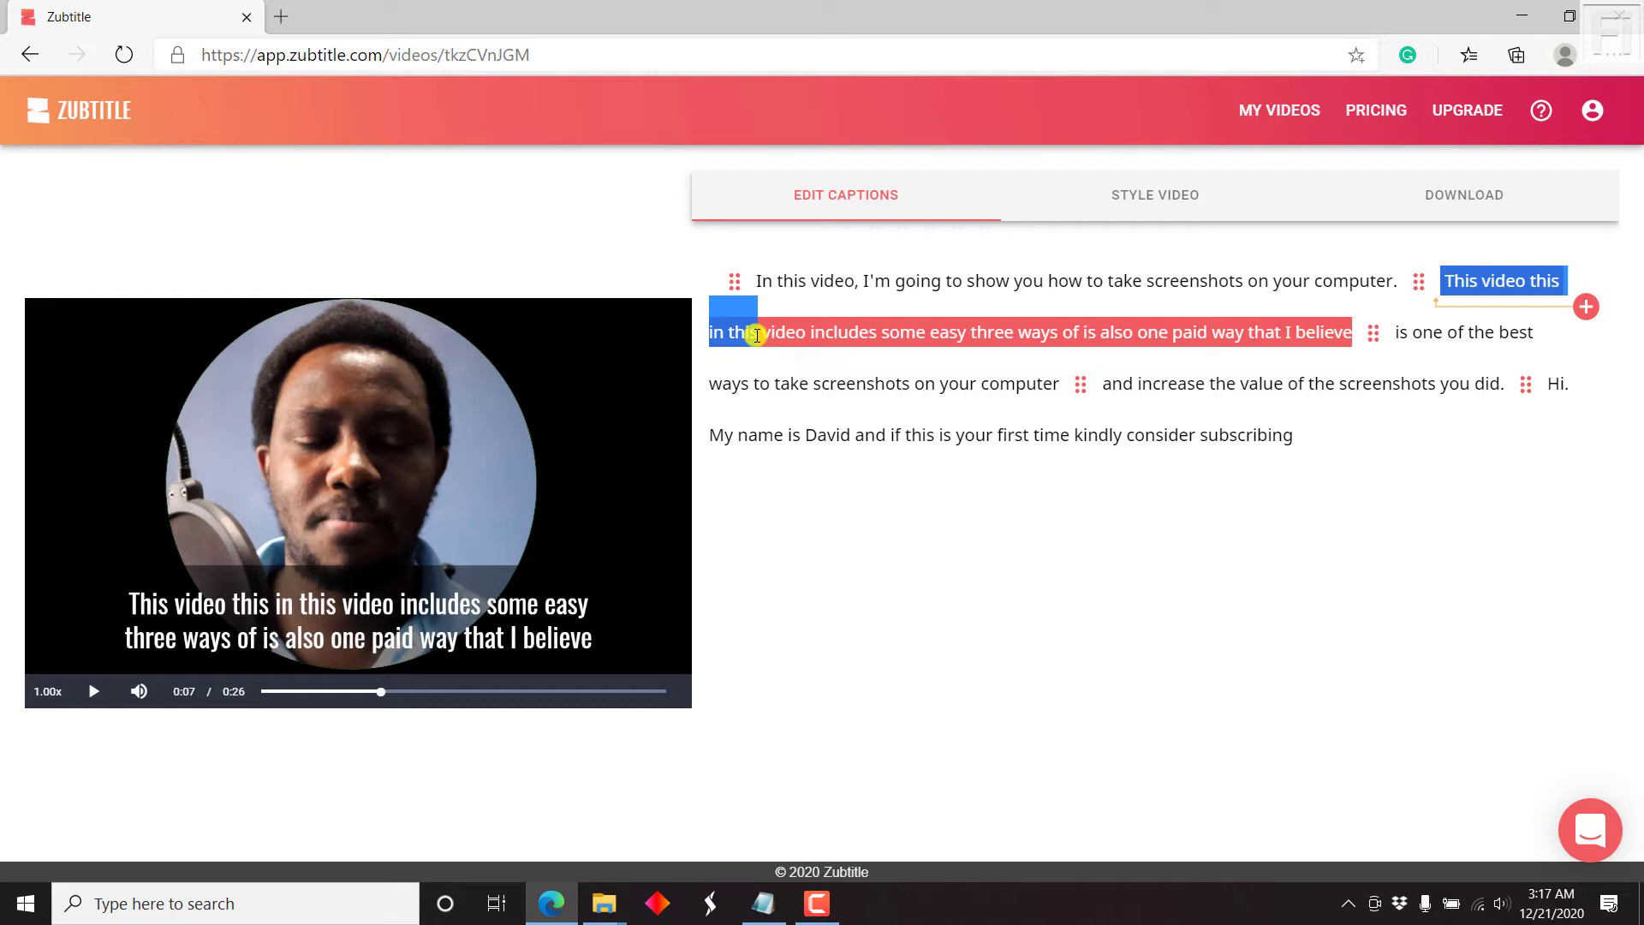
key("BackSpace")
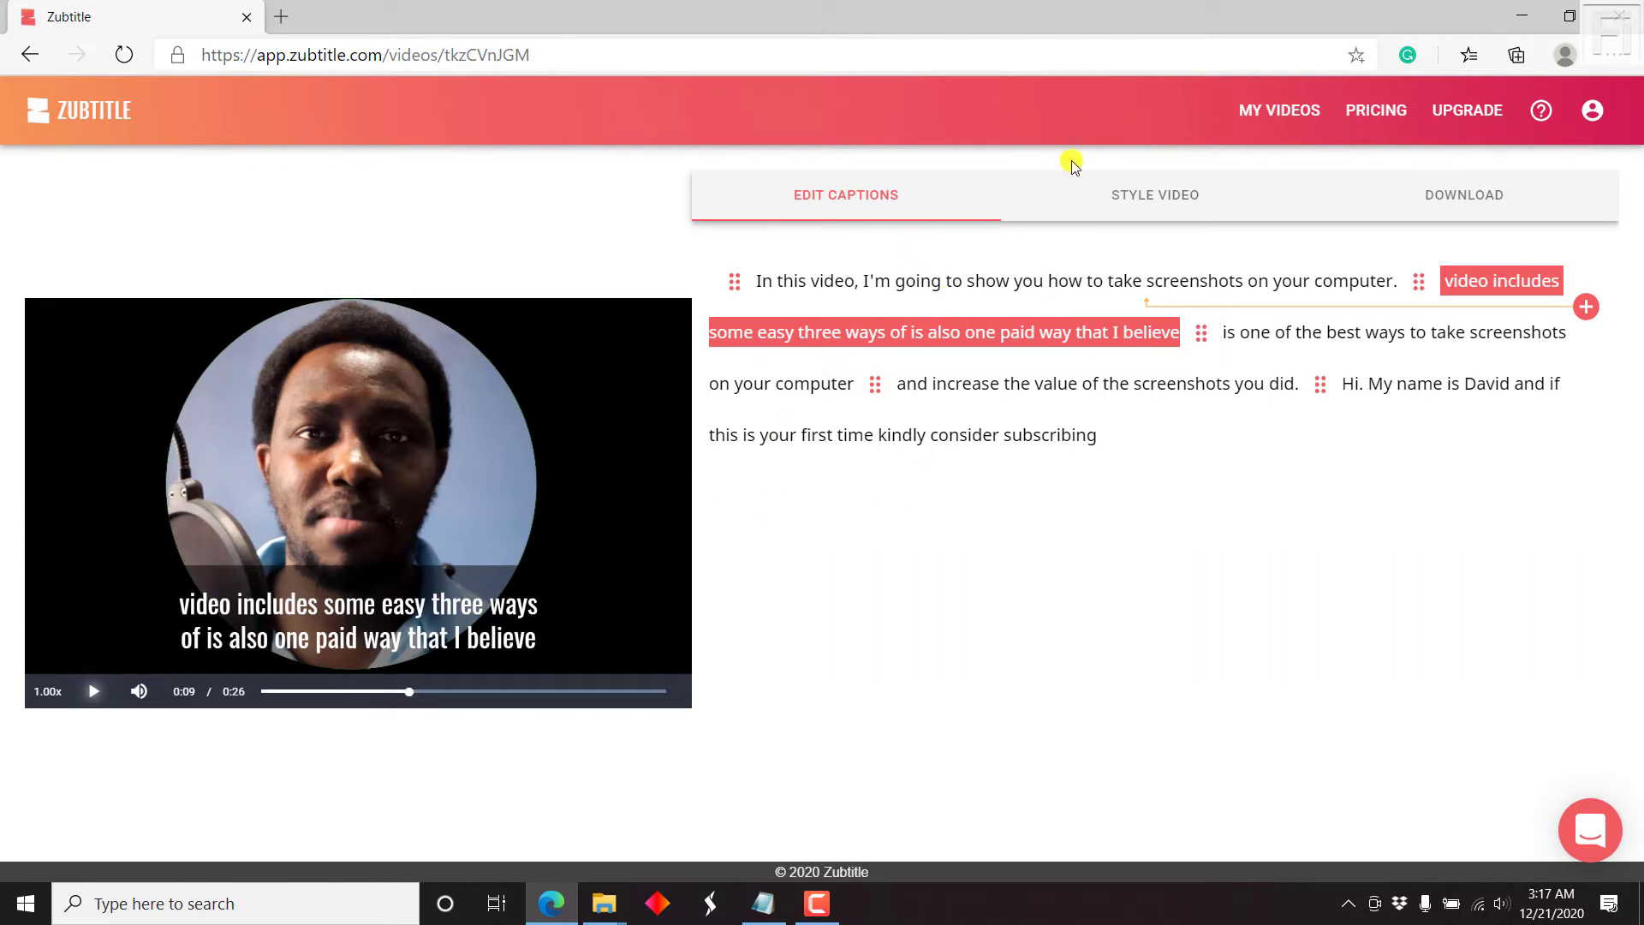
Step: Try the Focused - Headline and Minimal - Captions styles on the captions
left_click(1192, 194)
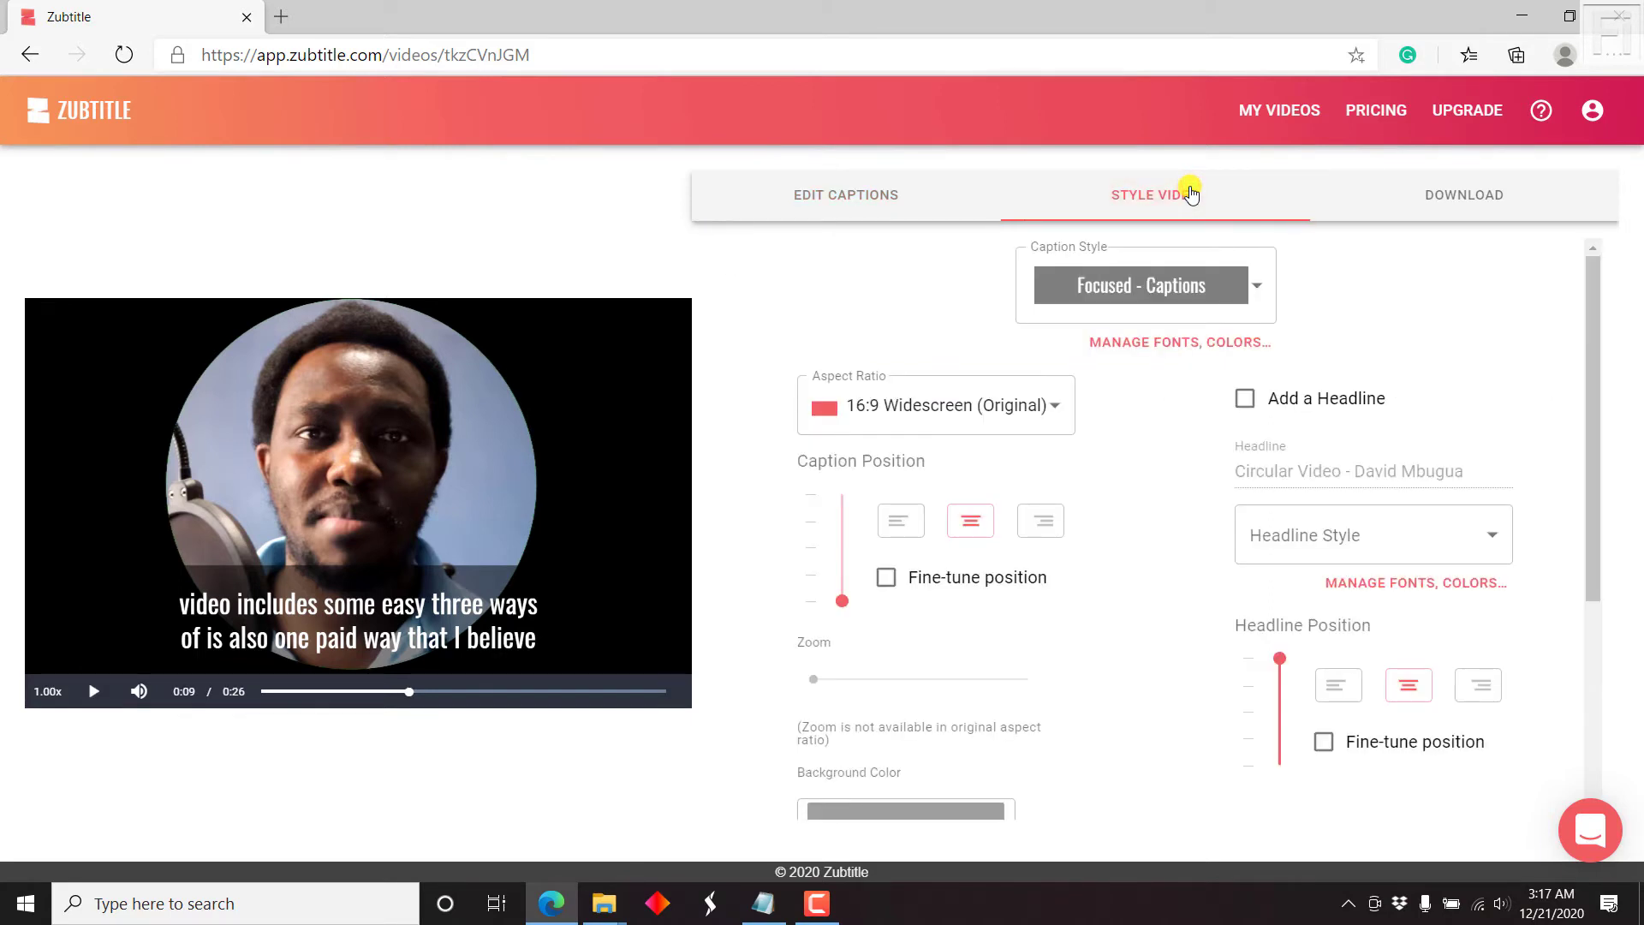
left_click(1267, 298)
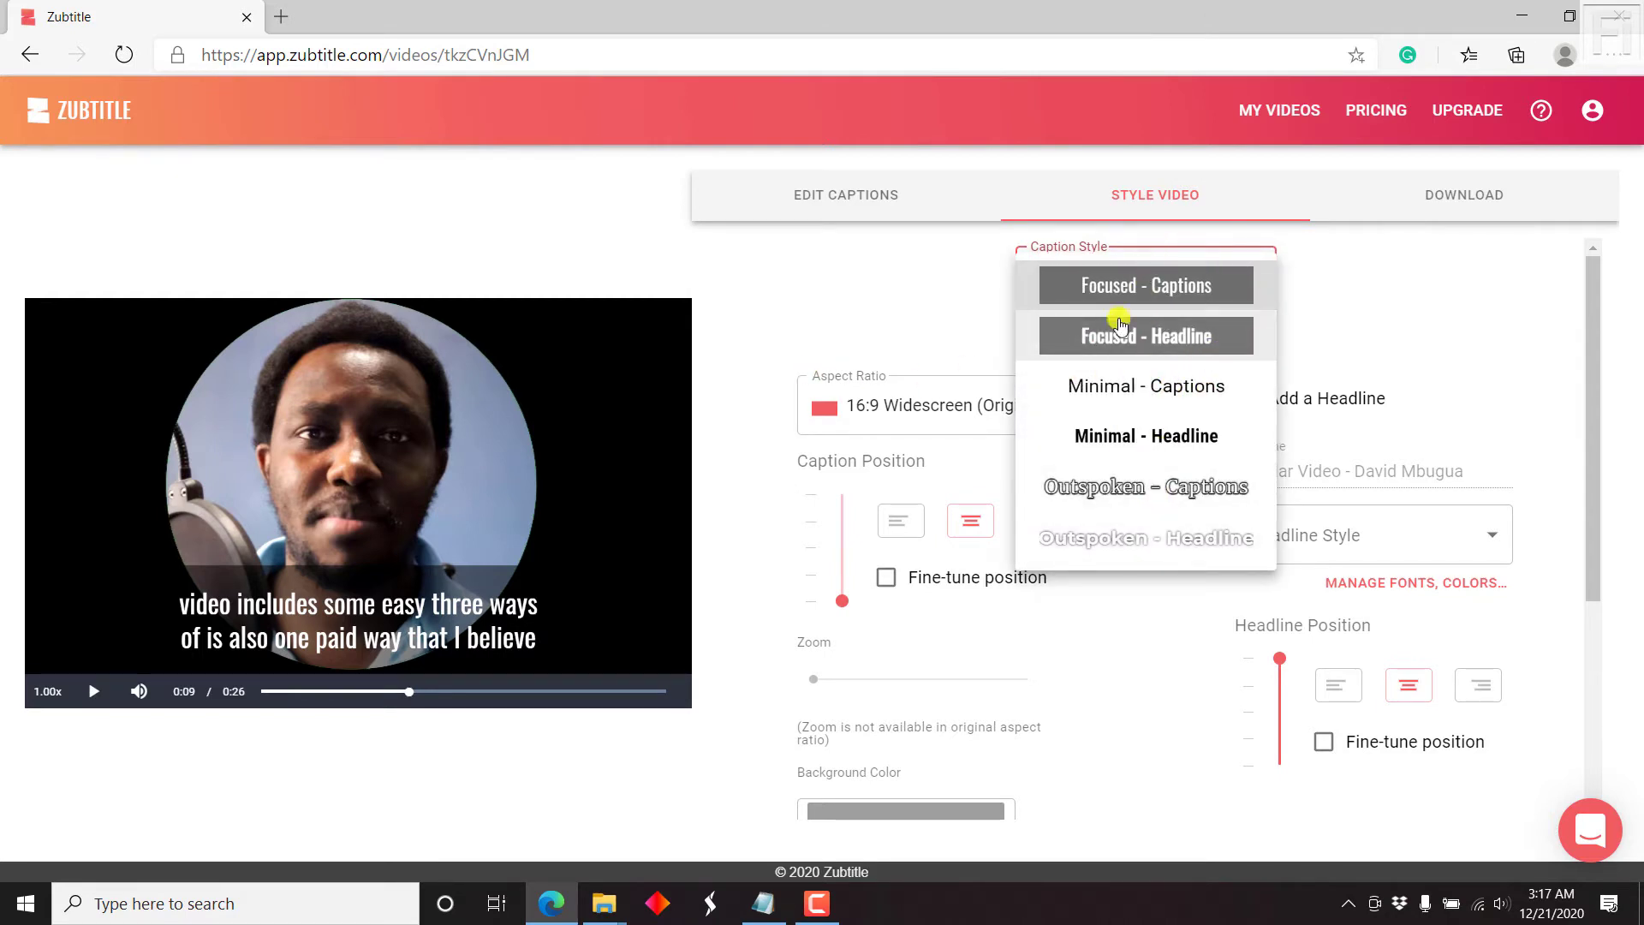
left_click(1159, 332)
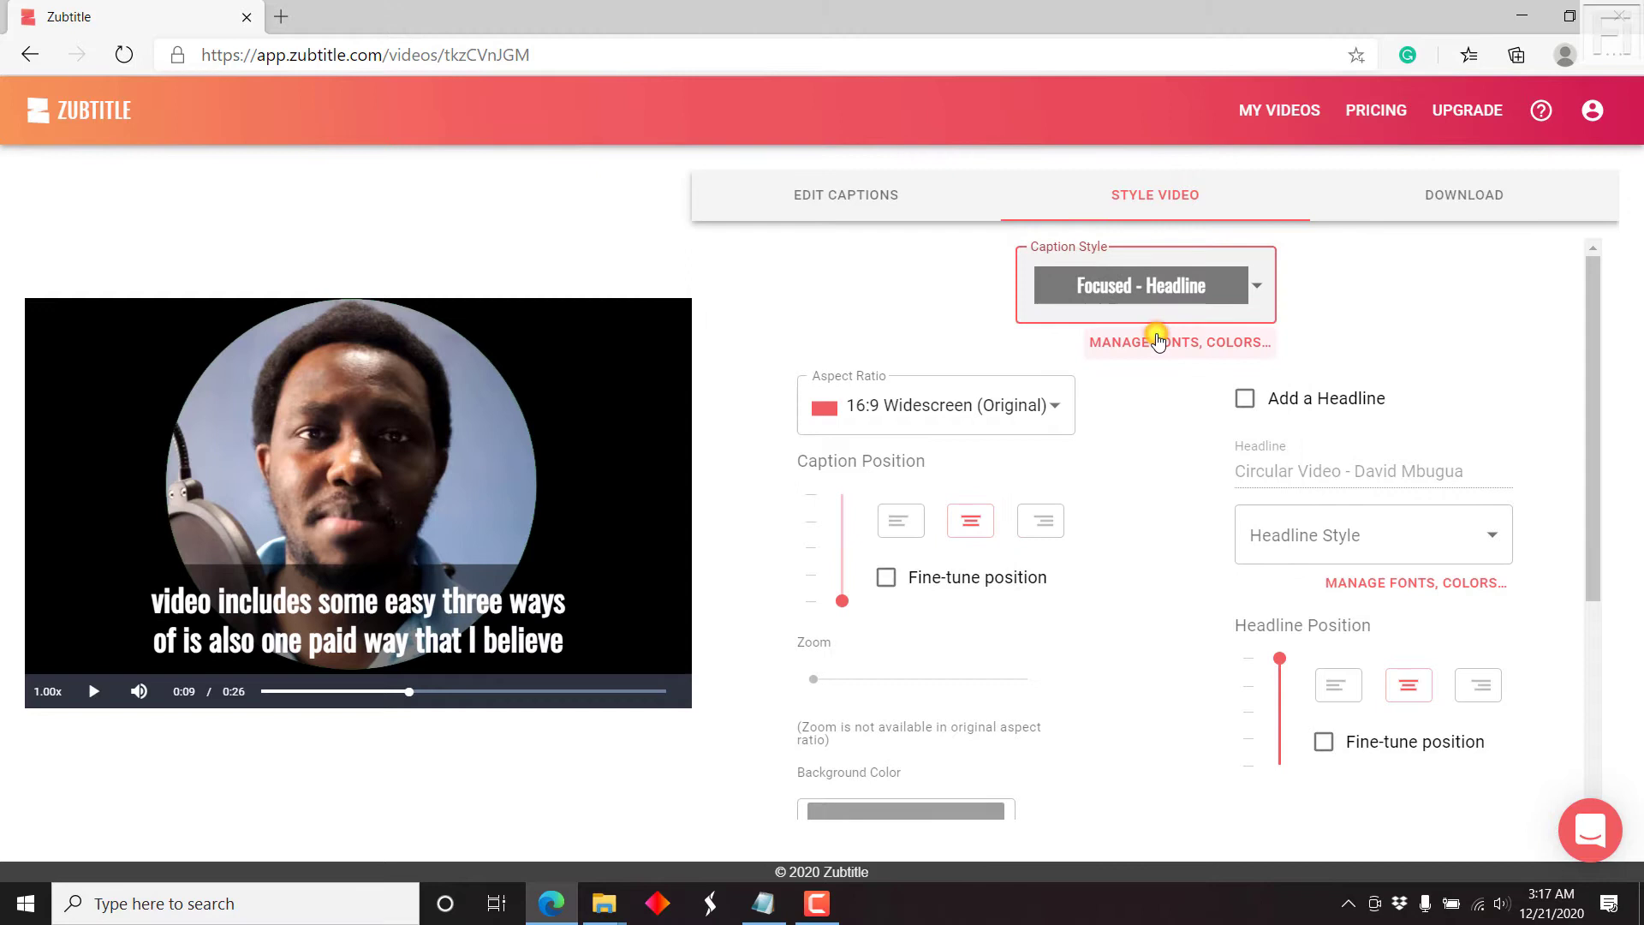
left_click(1135, 291)
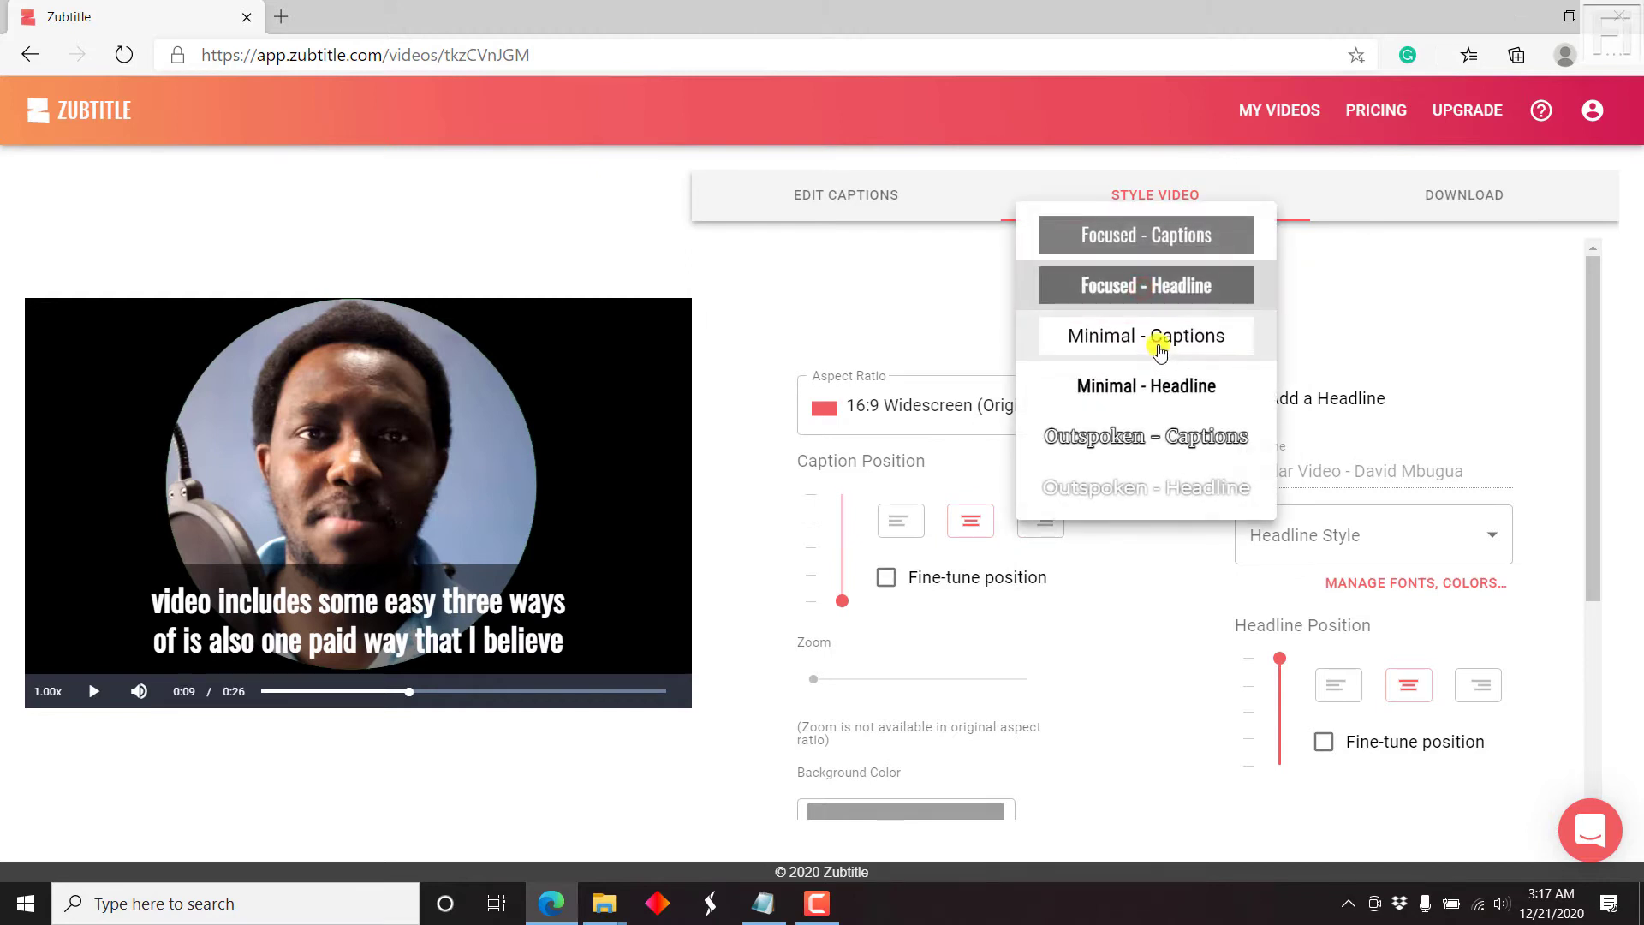
left_click(1160, 344)
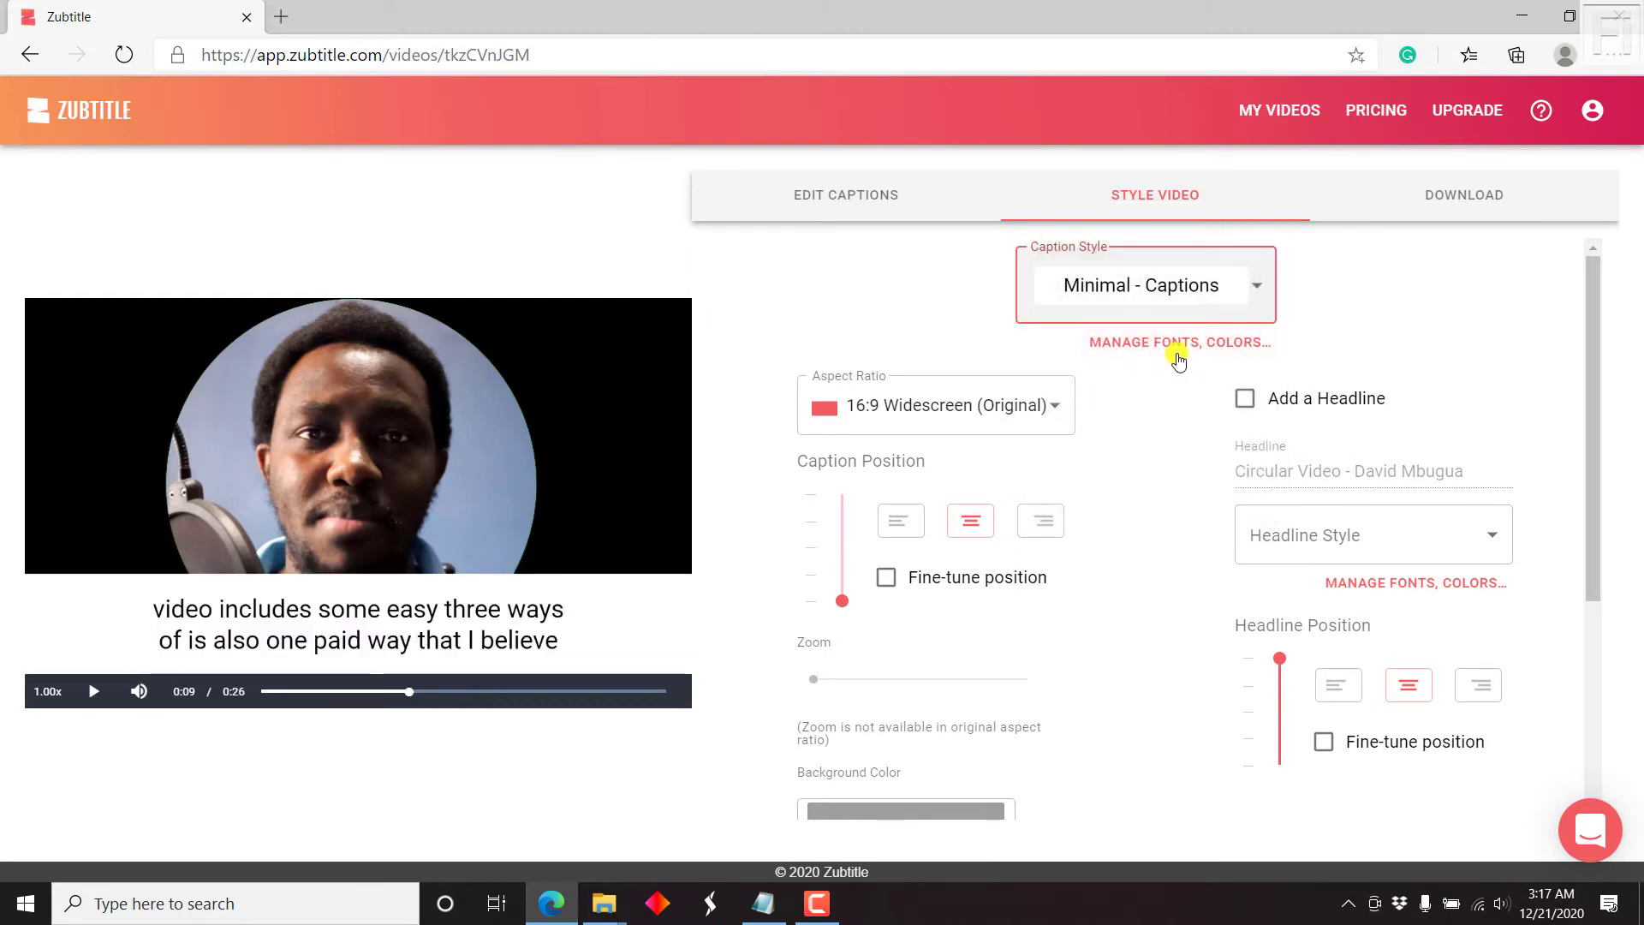
Step: Try the Outspoken - Captions, Outspoken - Headline and Minimal - Headline caption styles
left_click(1224, 287)
left_click(1148, 383)
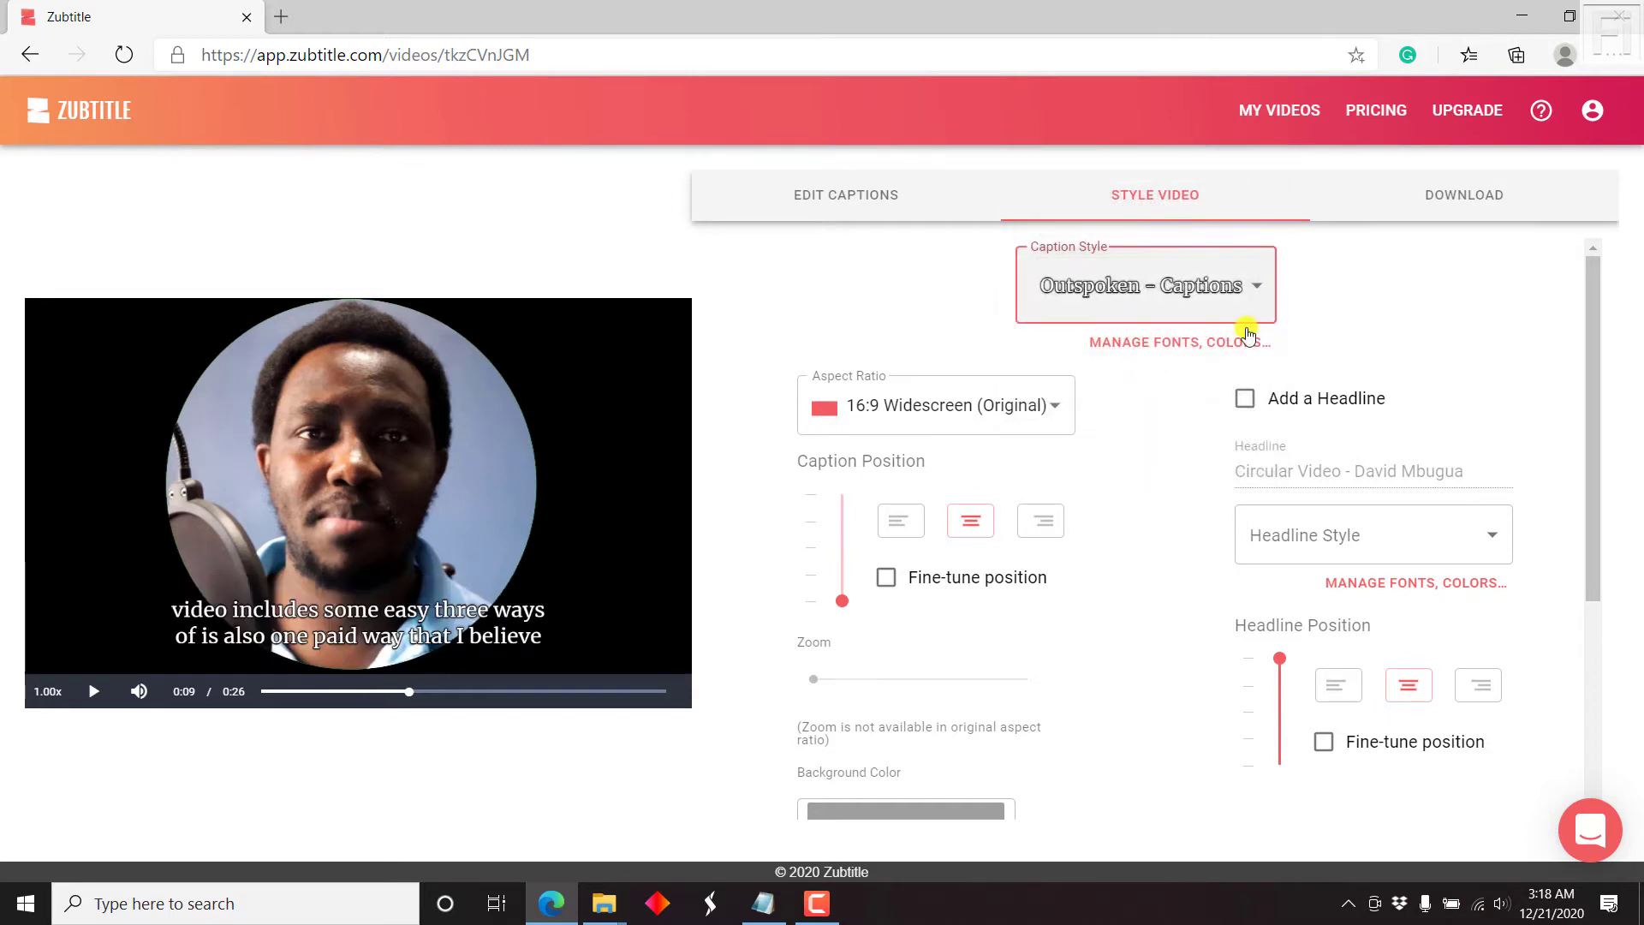
left_click(1209, 288)
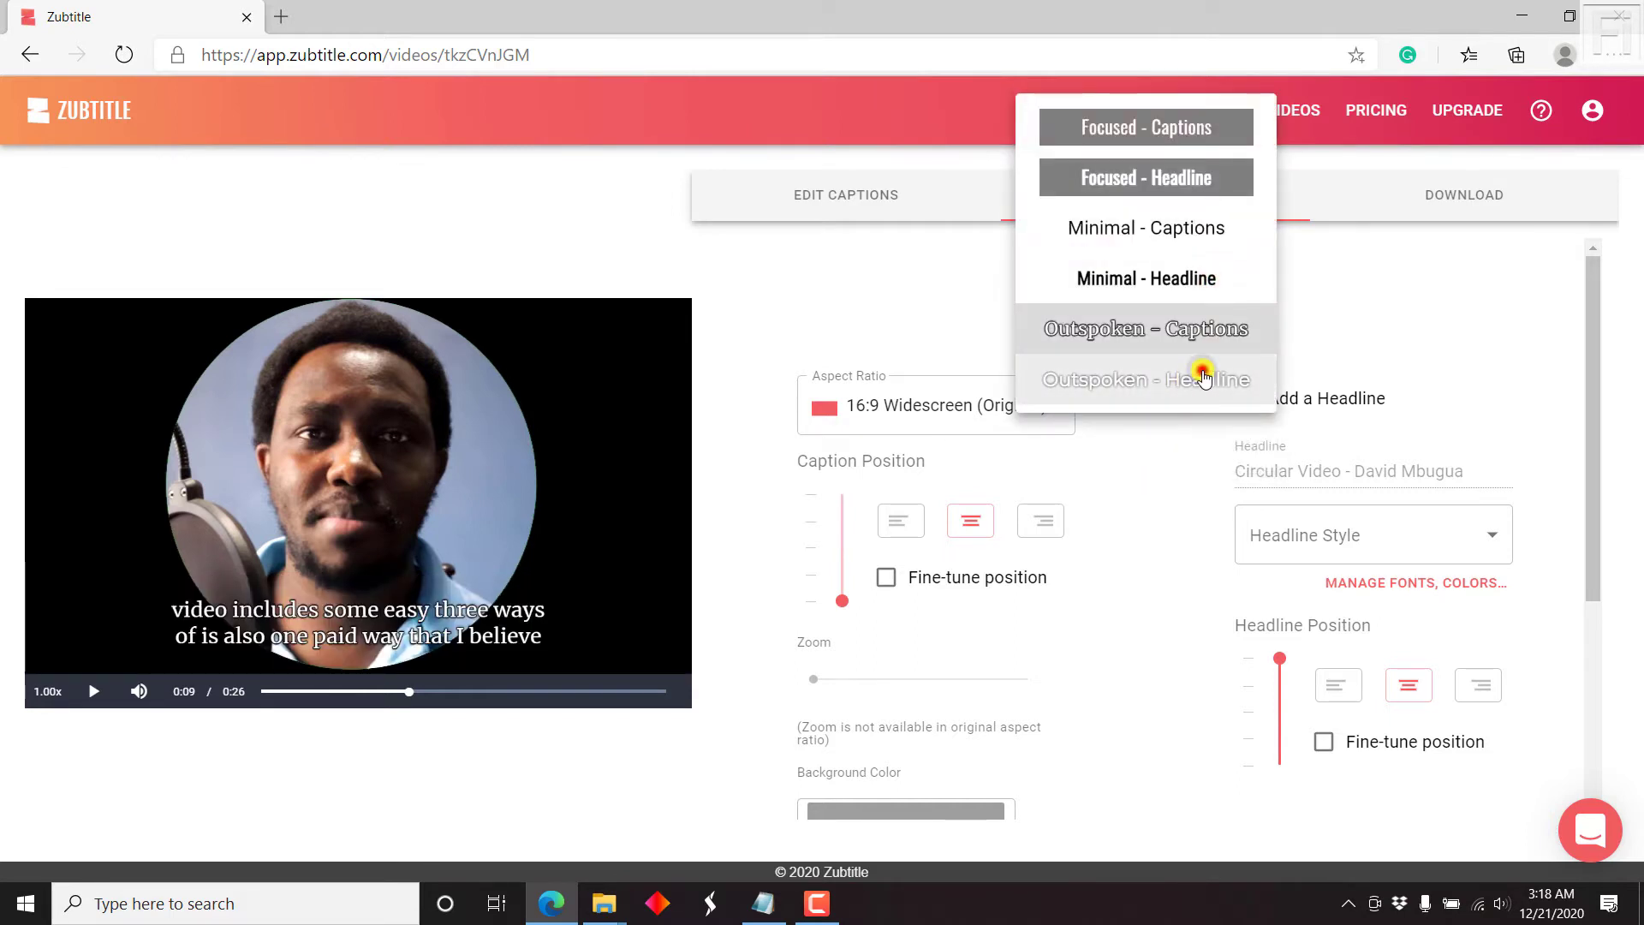
left_click(1203, 374)
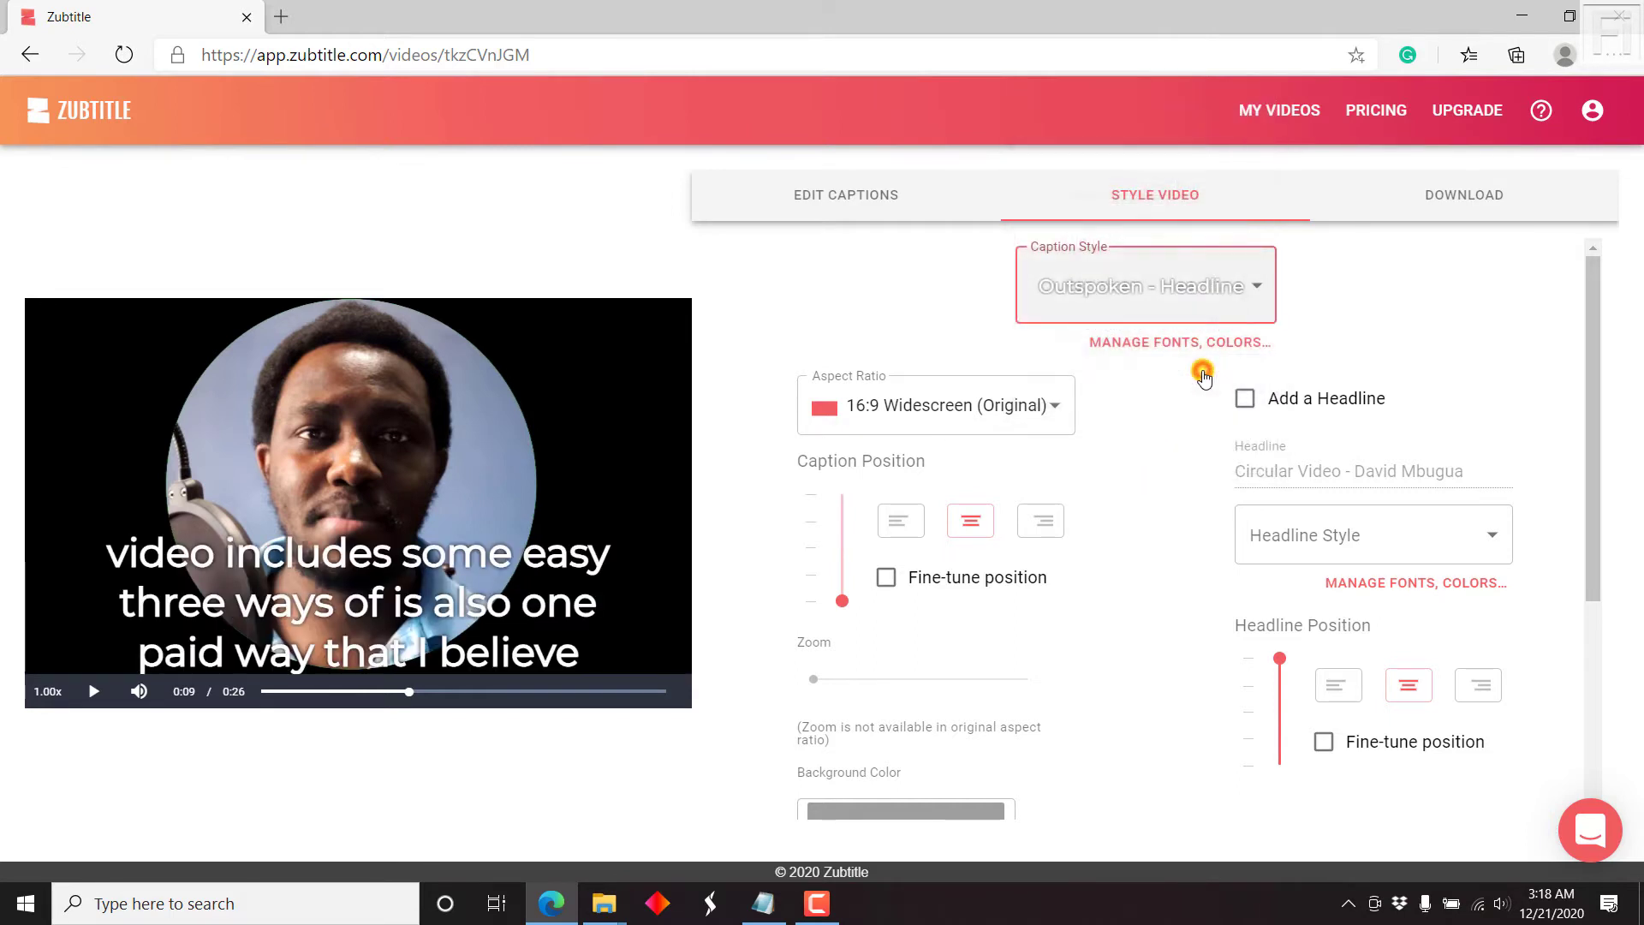
left_click(1196, 282)
left_click(1176, 289)
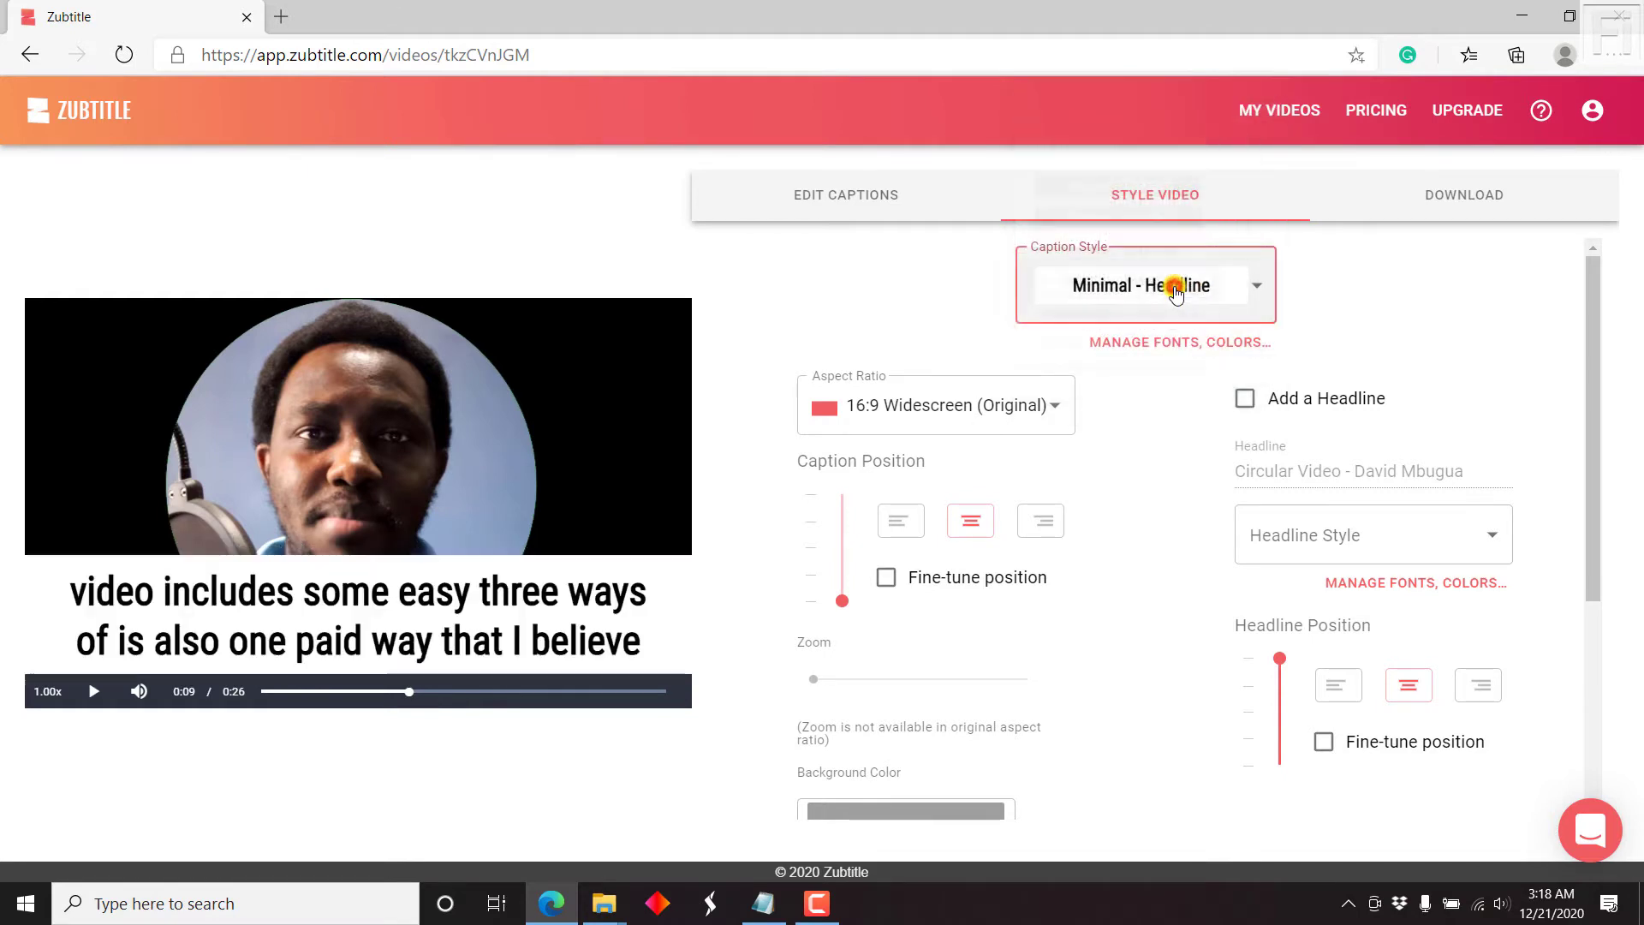
Step: Switch the captions back to Minimal - Captions and briefly view the Manage Styles overlay
left_click(1253, 295)
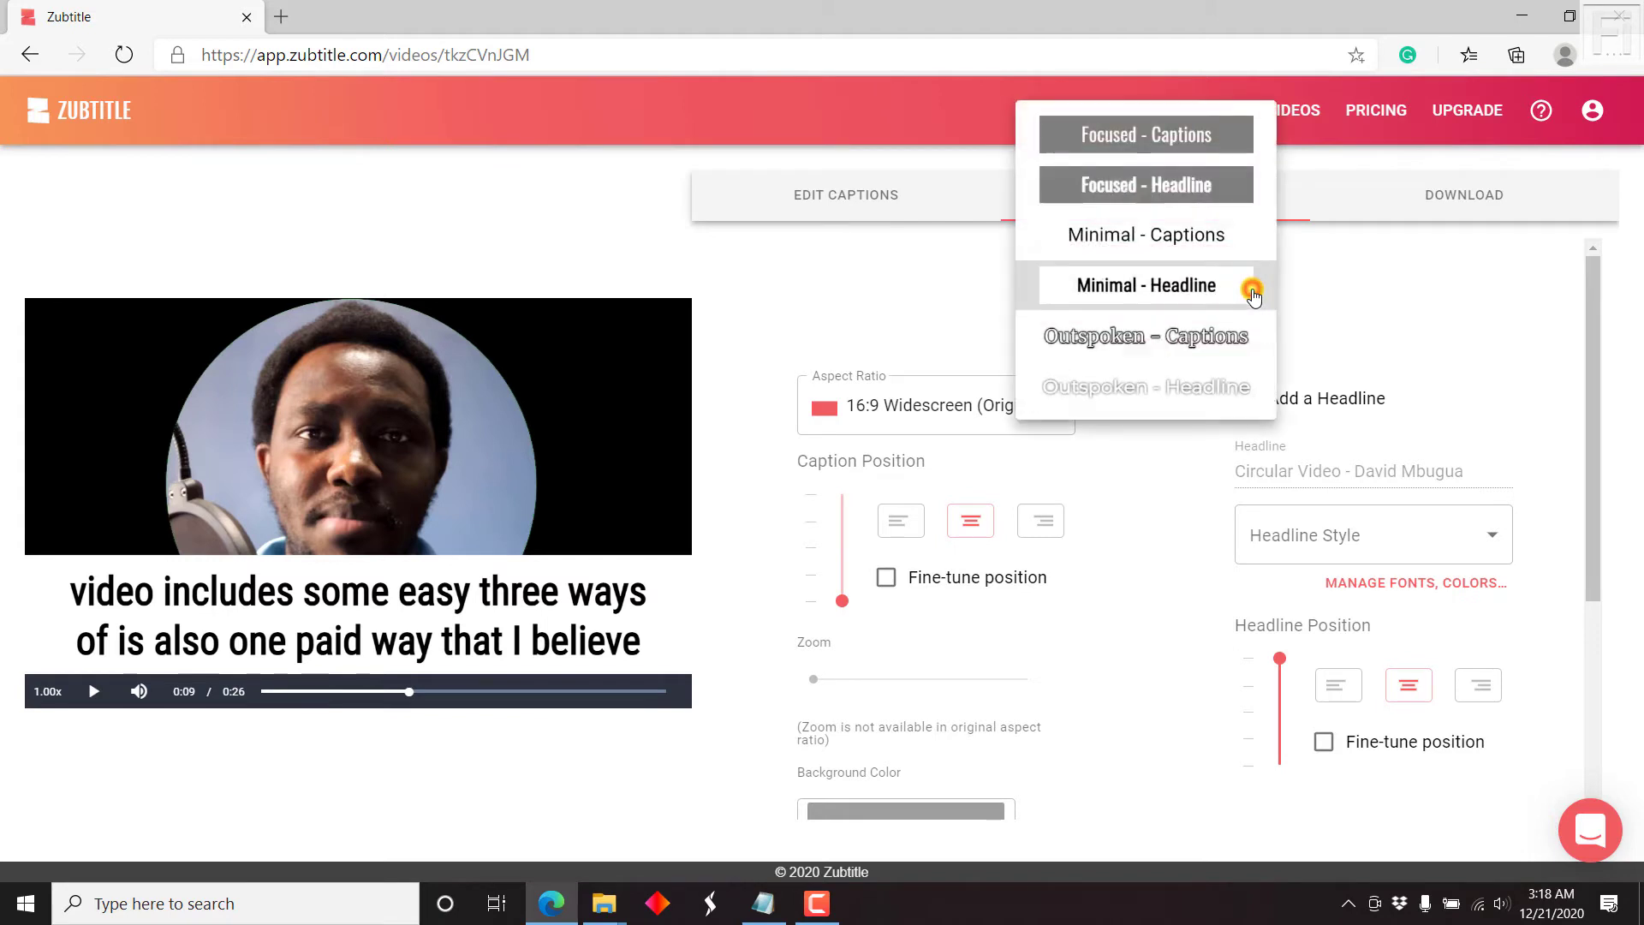
left_click(1158, 242)
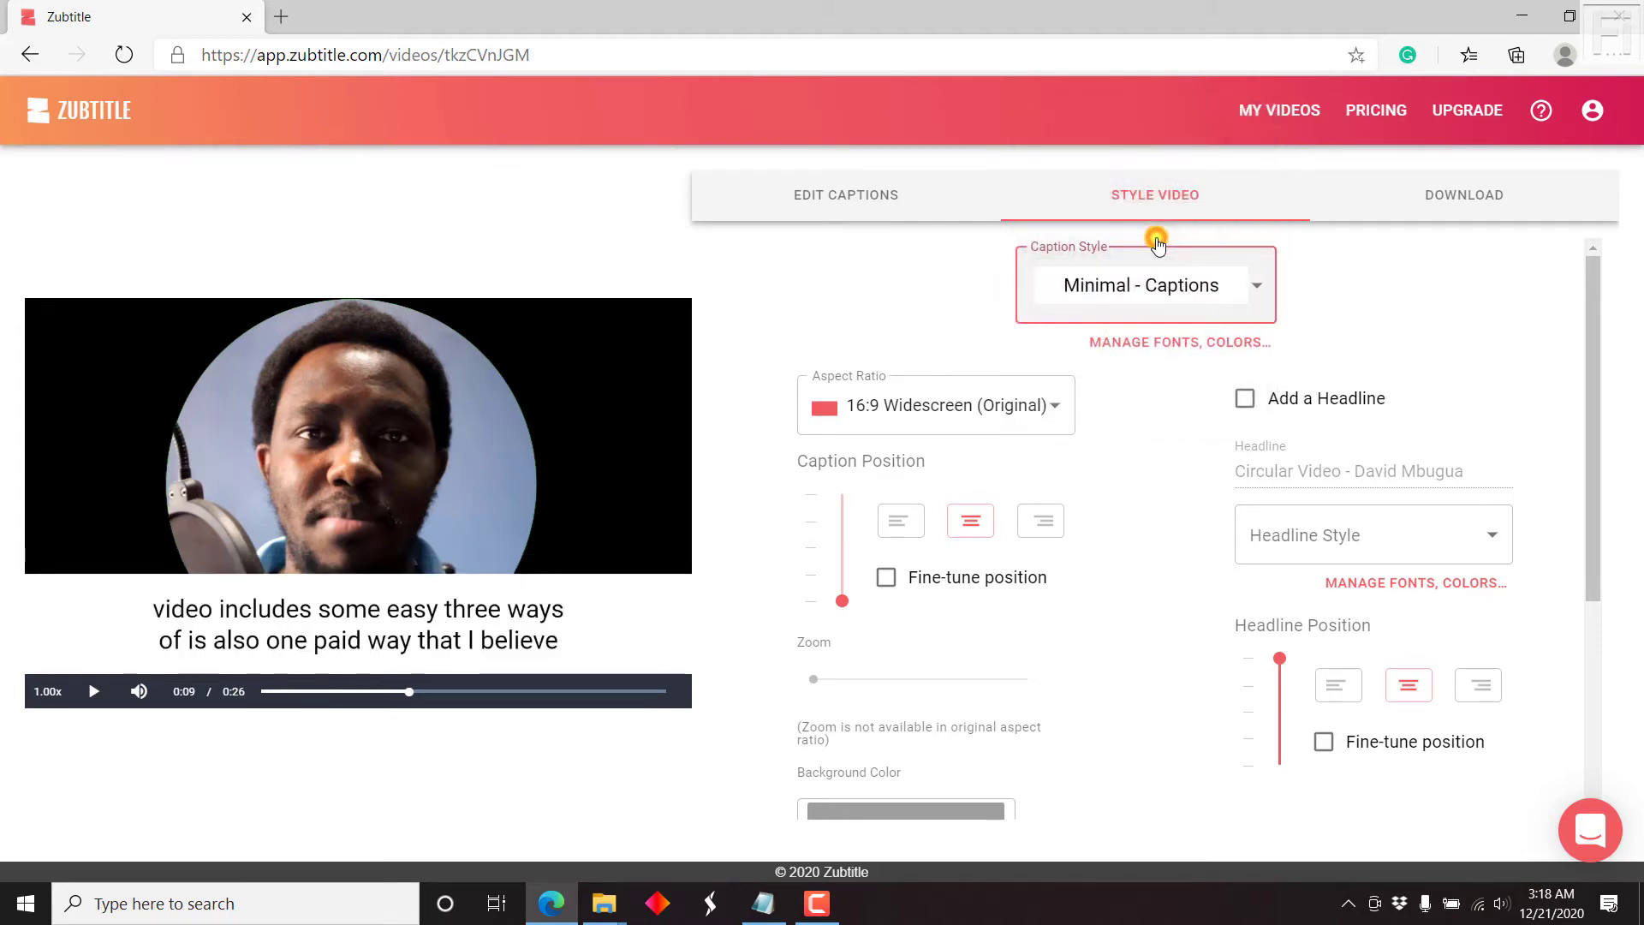
left_click(1218, 340)
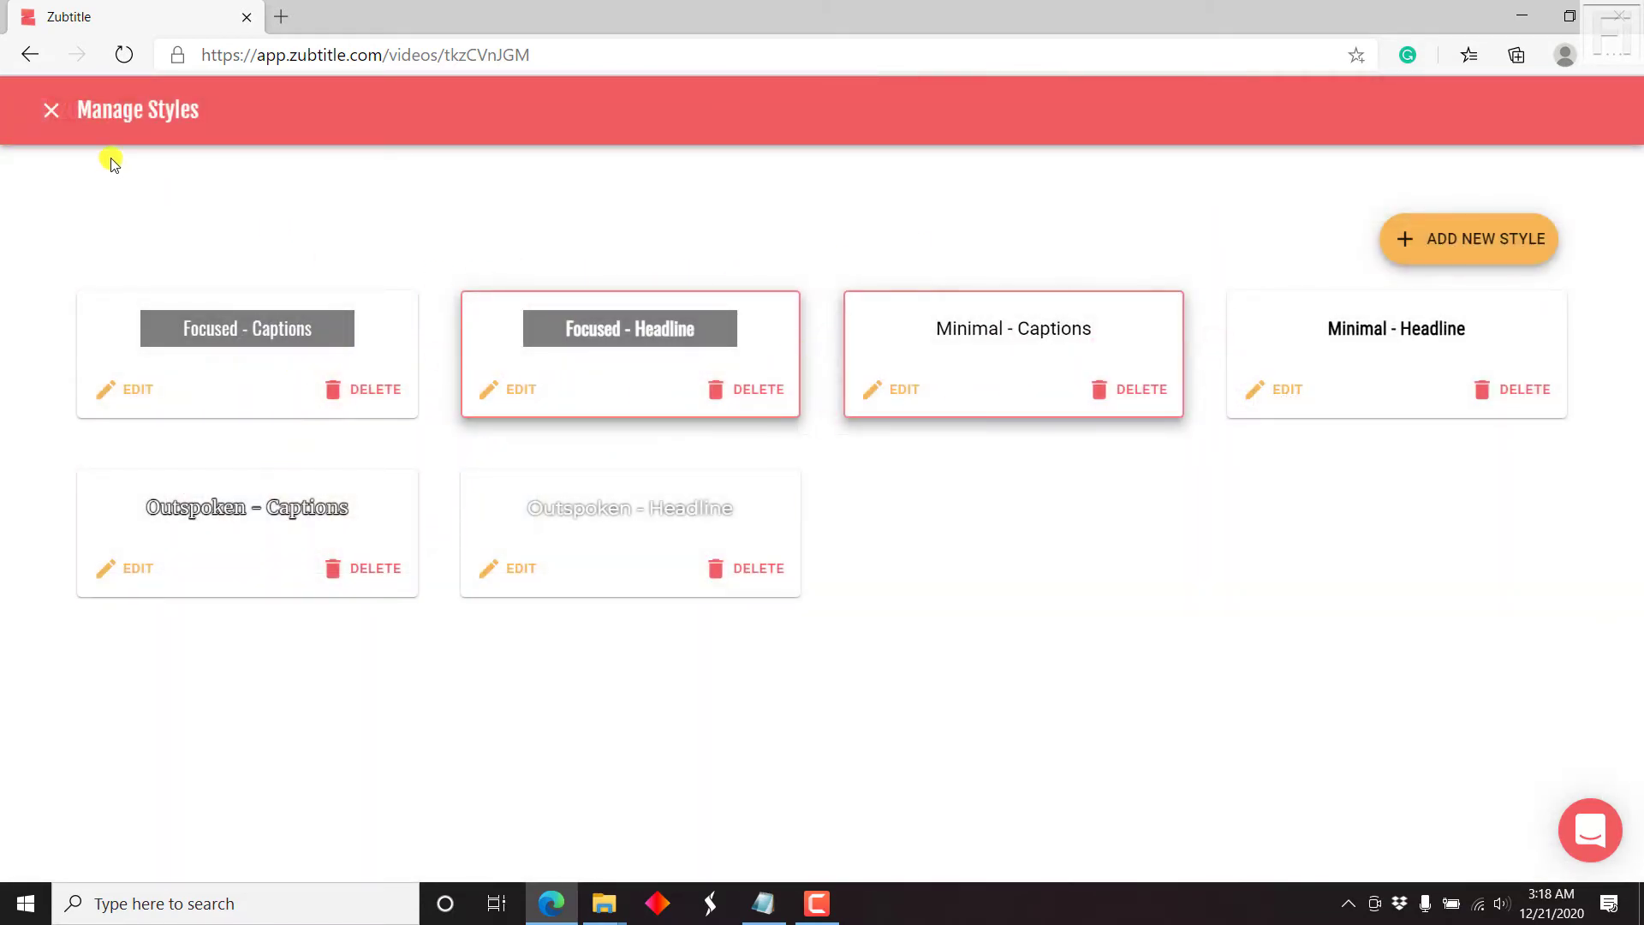
left_click(45, 112)
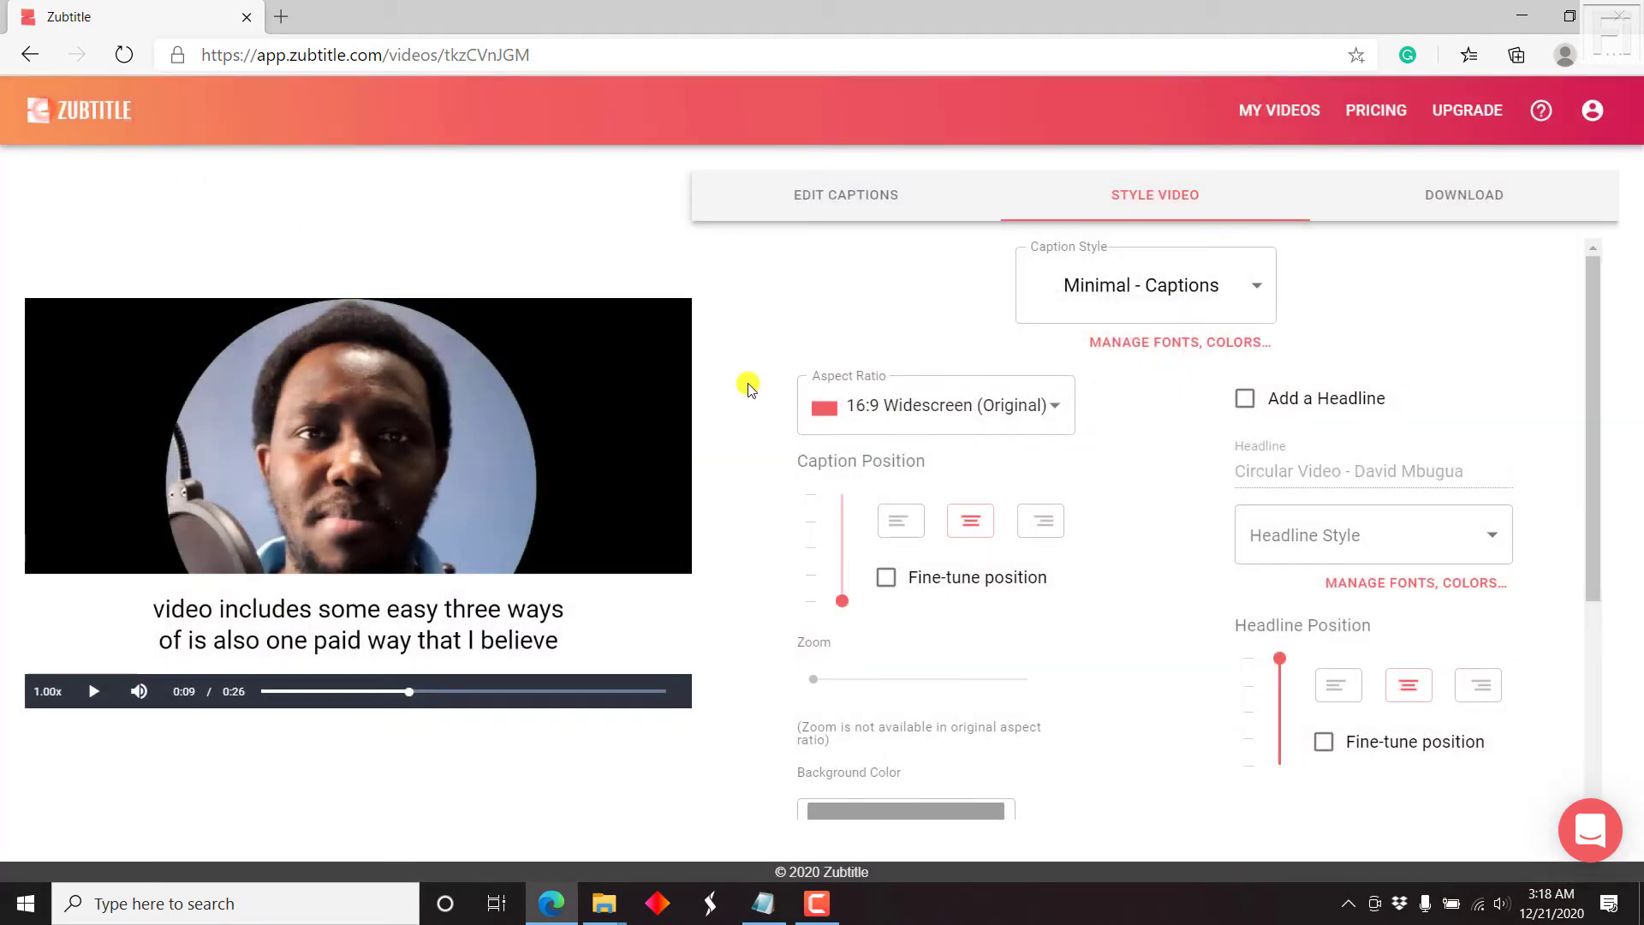
Step: Make the video 1:1 Square and turn on Fine-tune position, nudging the captions down
left_click(1056, 415)
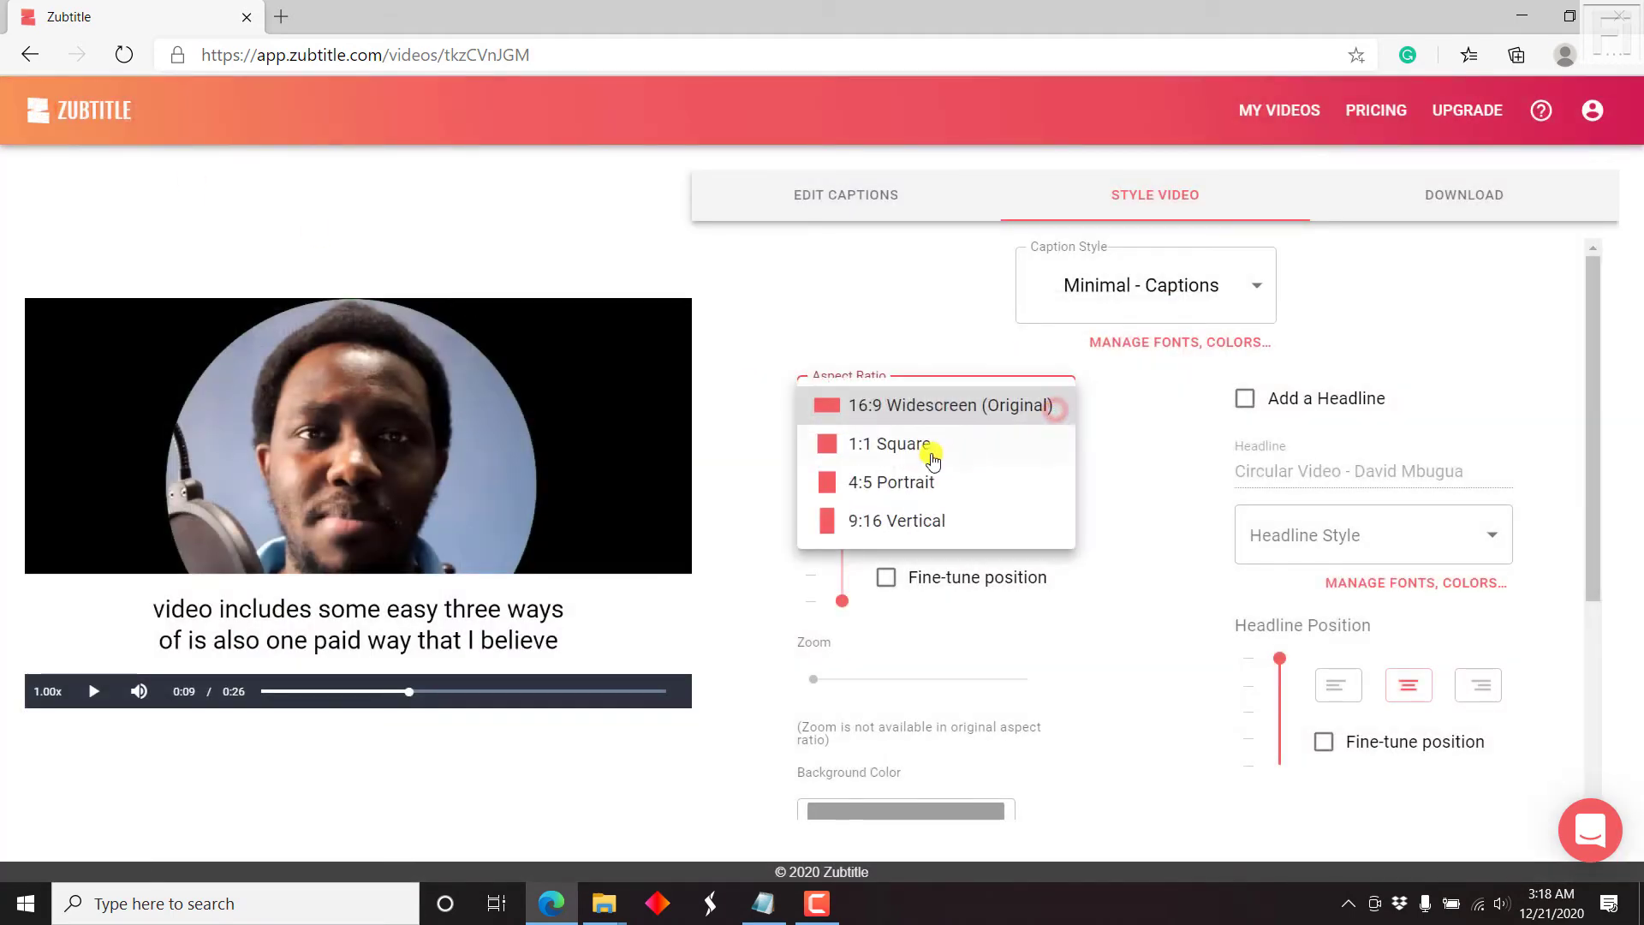
left_click(884, 452)
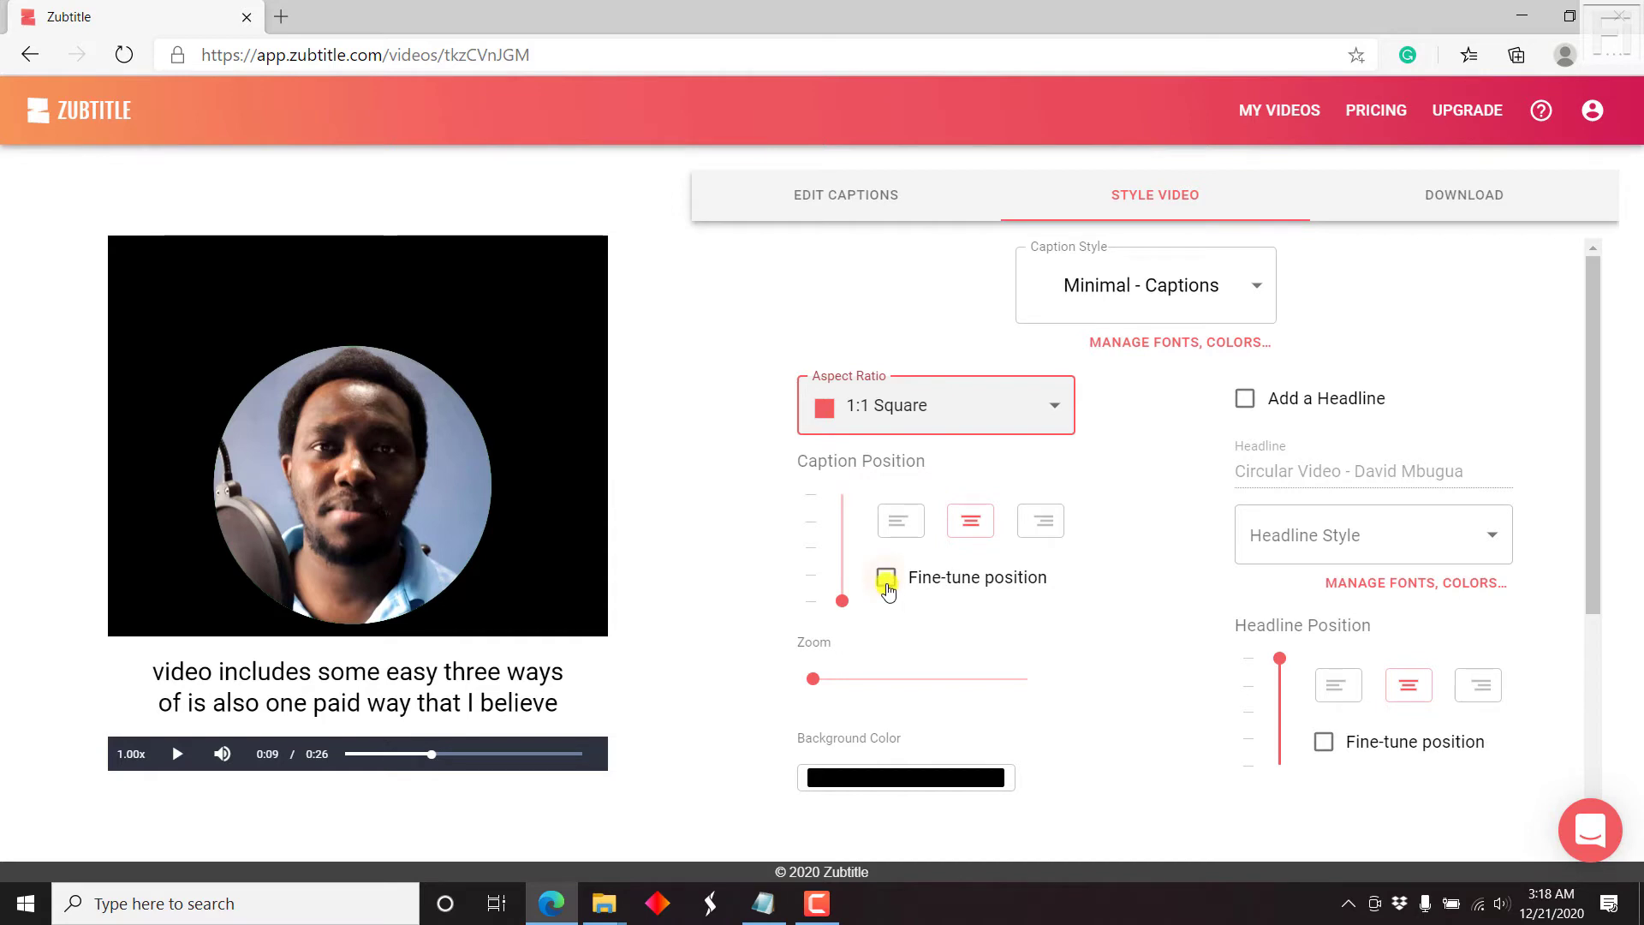
left_click(887, 580)
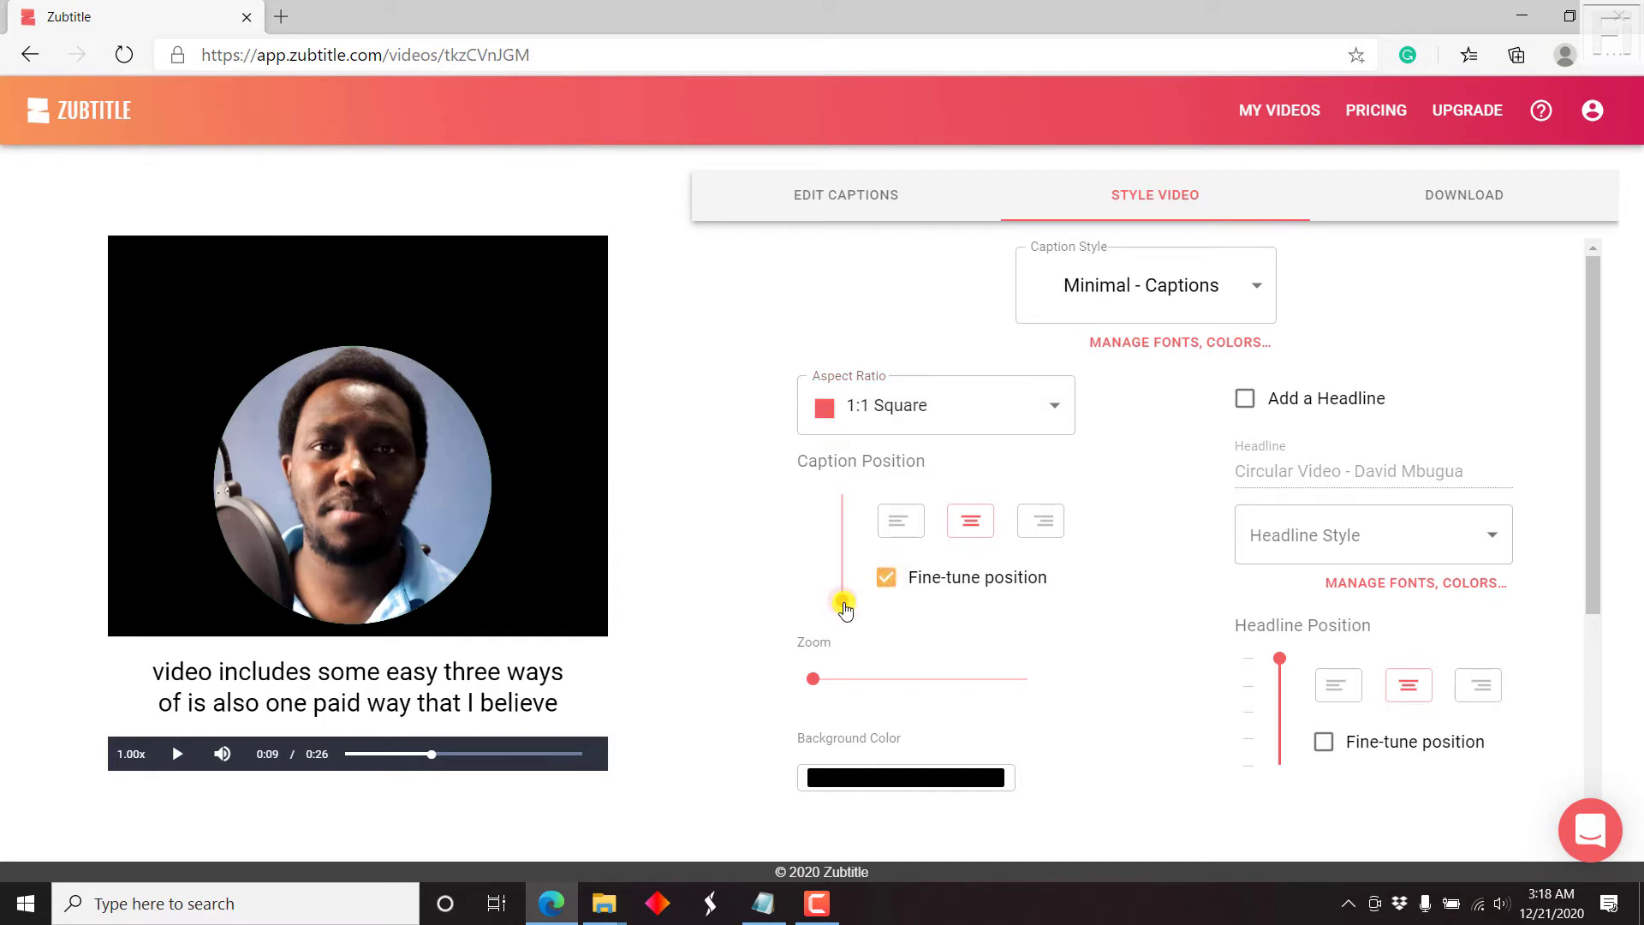
left_click_drag(842, 599, 842, 612)
Step: Try right and left alignment, settle on centred captions, and zoom in on the circular video
left_click(1040, 523)
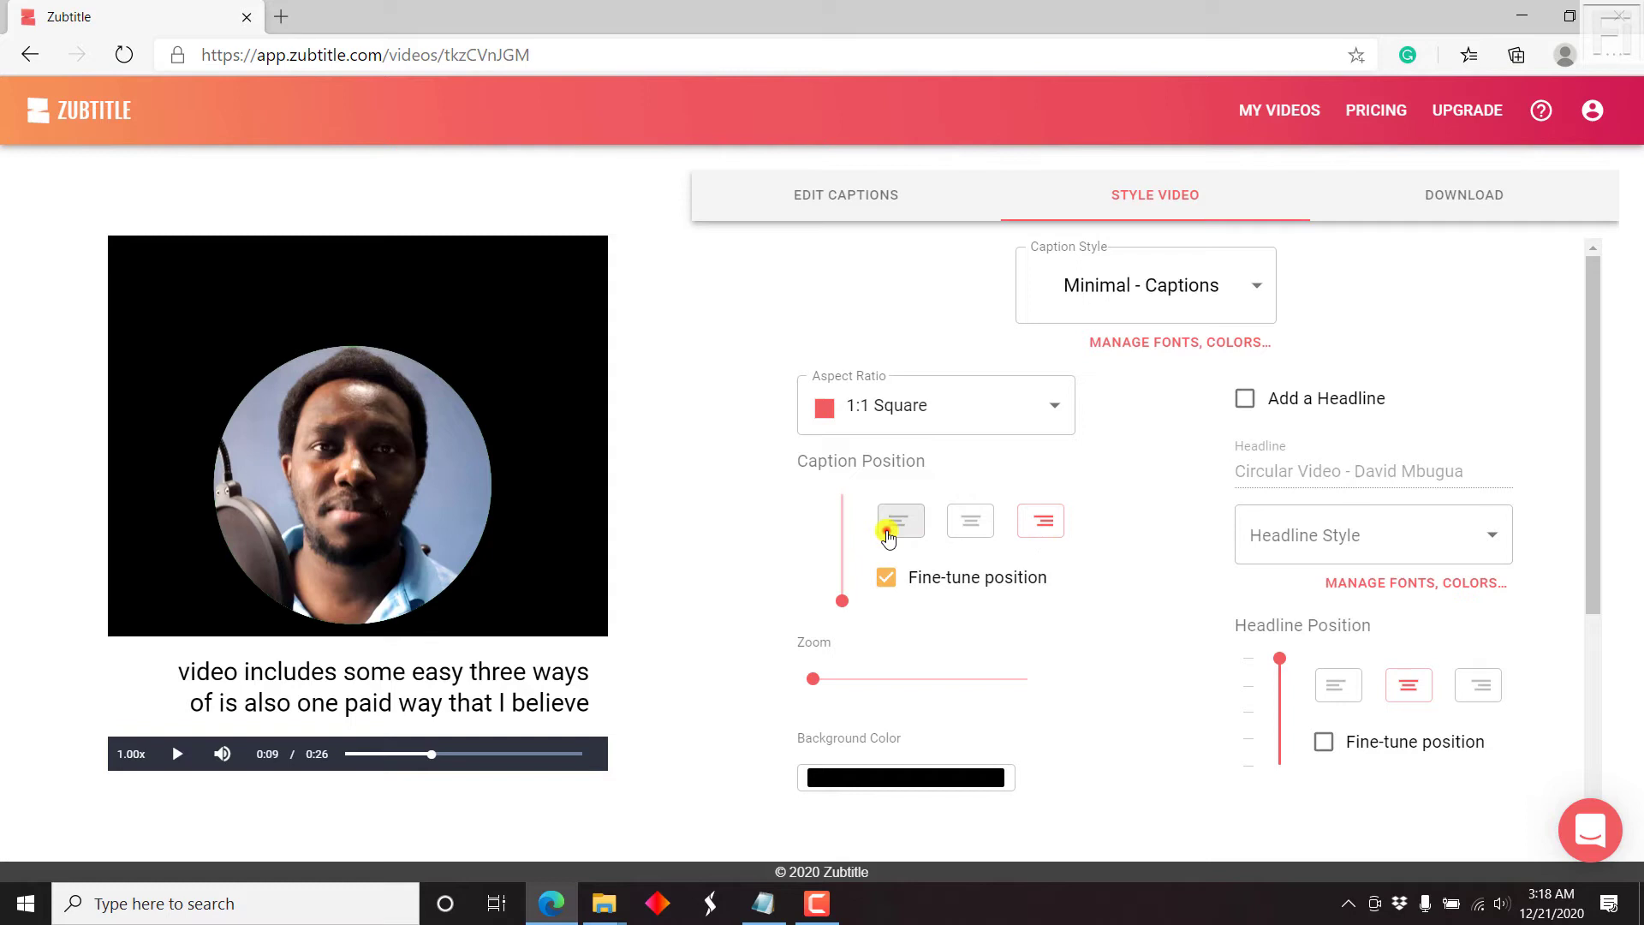
left_click(891, 524)
left_click(968, 526)
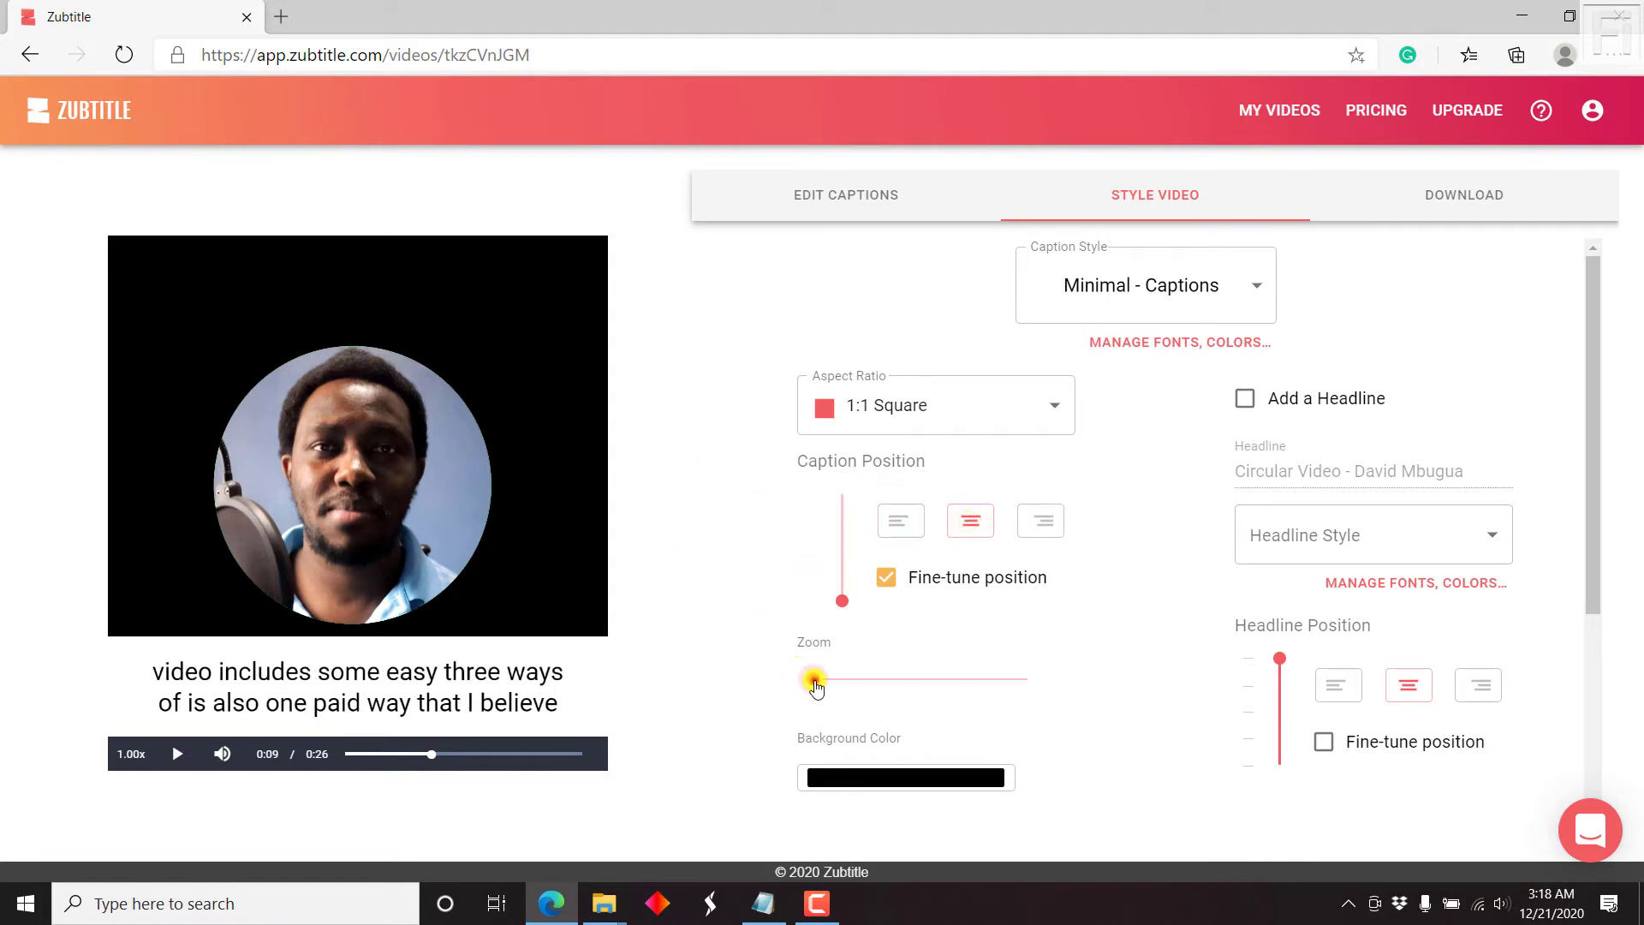
mouse_move(820, 687)
left_mouse_down()
mouse_move(893, 687)
mouse_move(796, 698)
left_mouse_up()
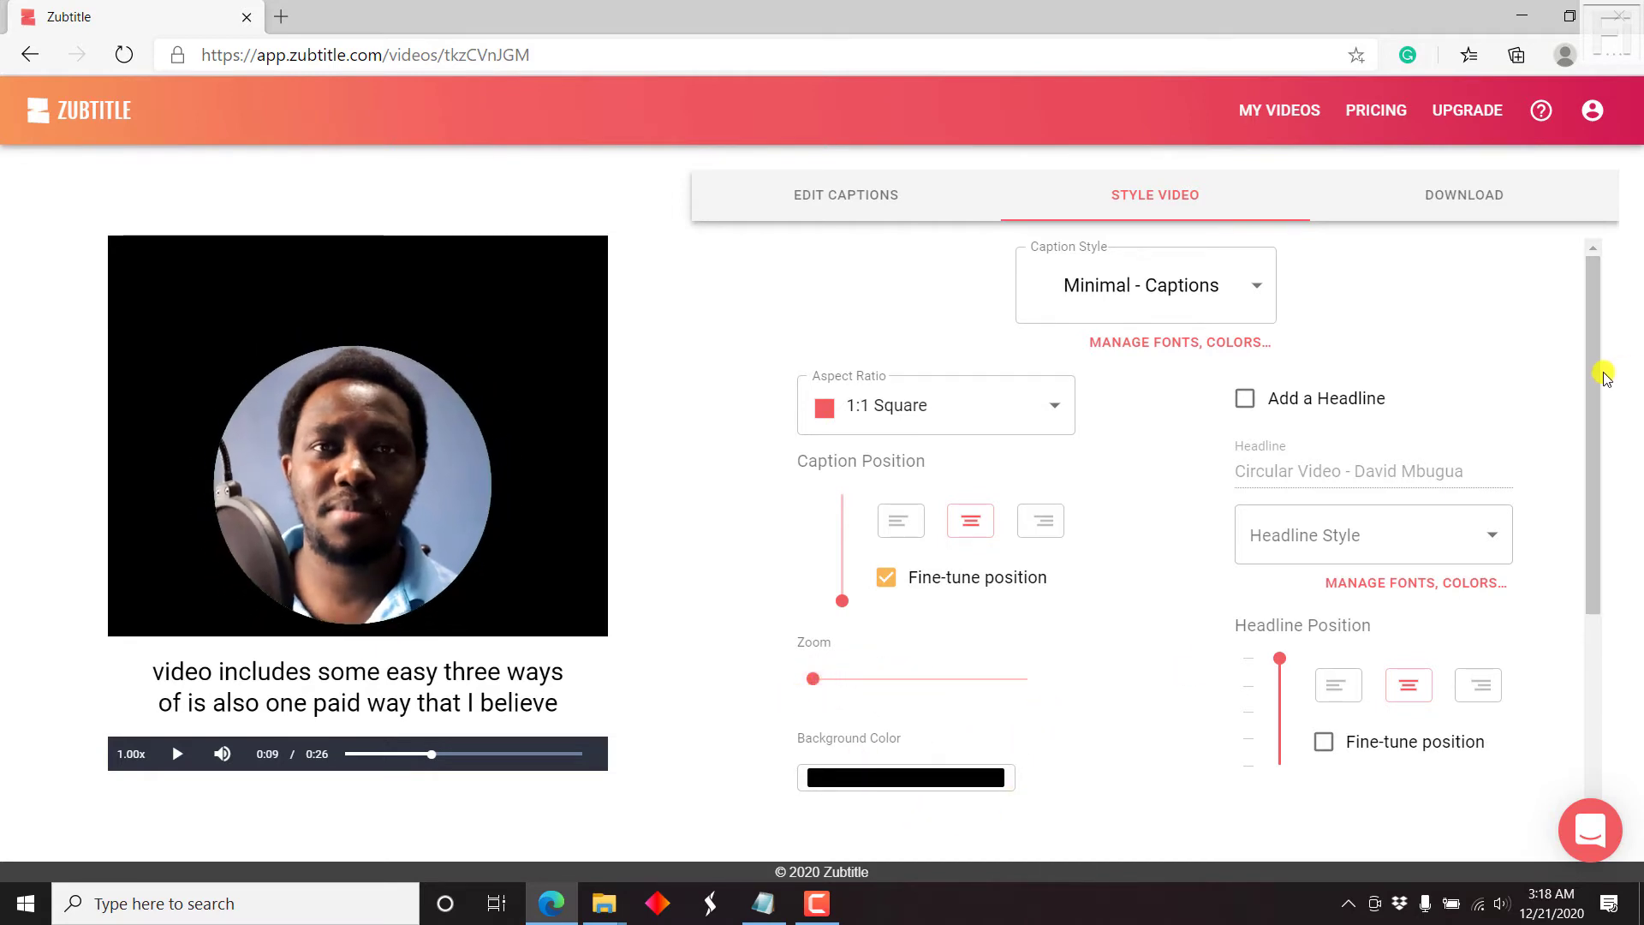
left_click_drag(1581, 386, 1594, 413)
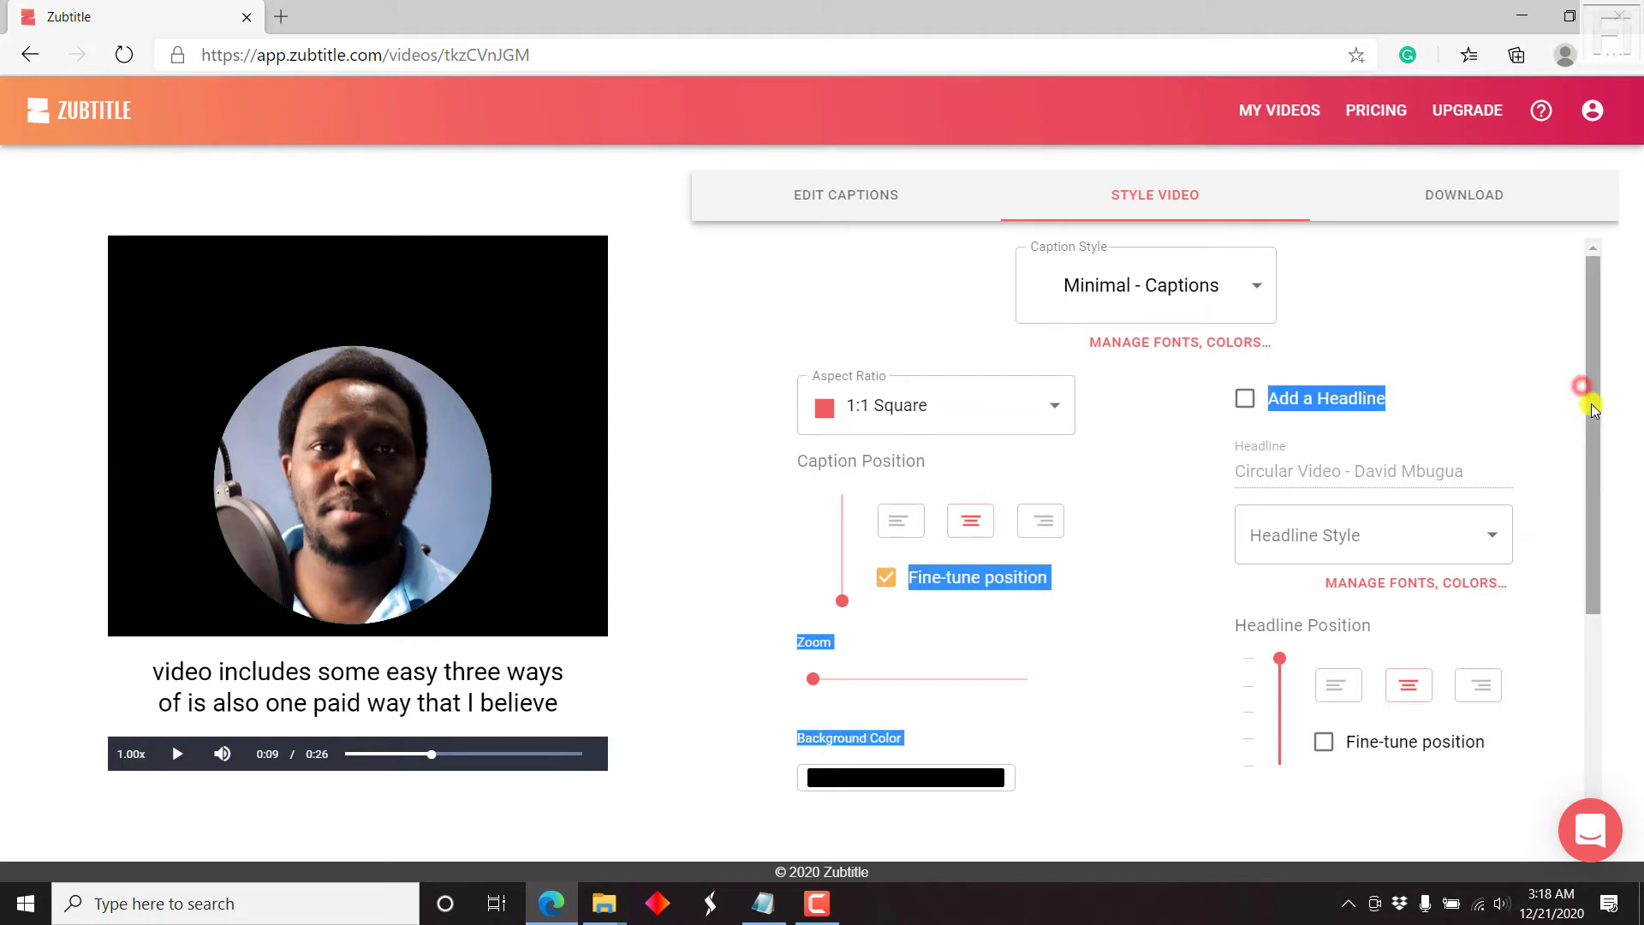
left_click(1546, 378)
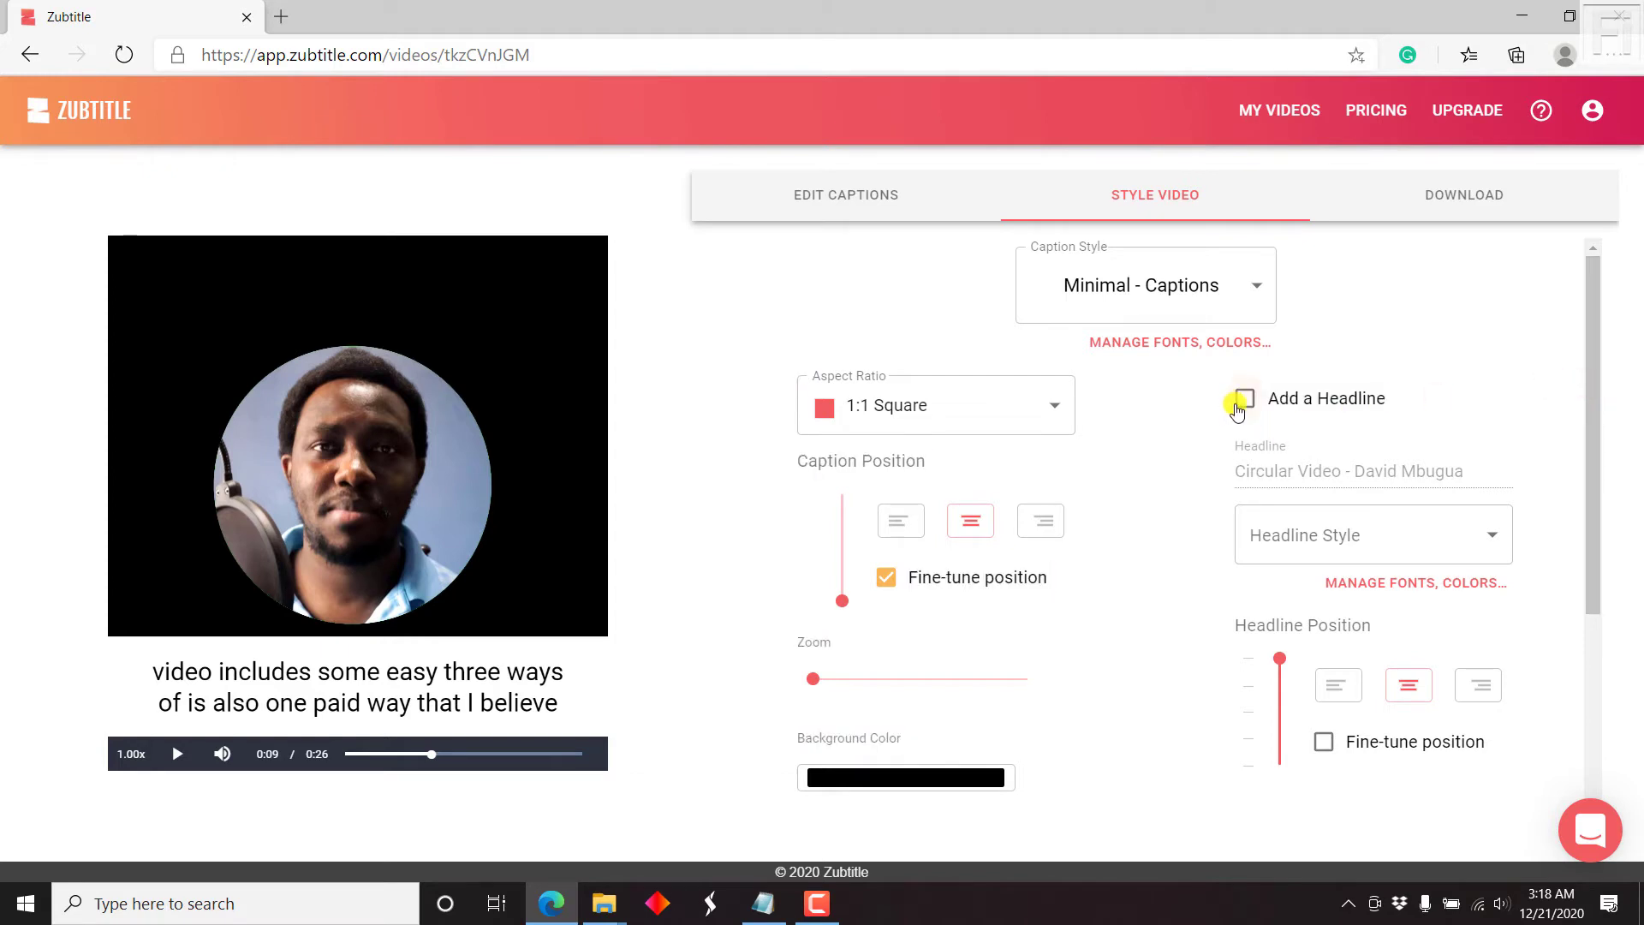
Step: Turn on a headline and replace its text with 'Taking Screenshots on your Computer'
left_click(1236, 410)
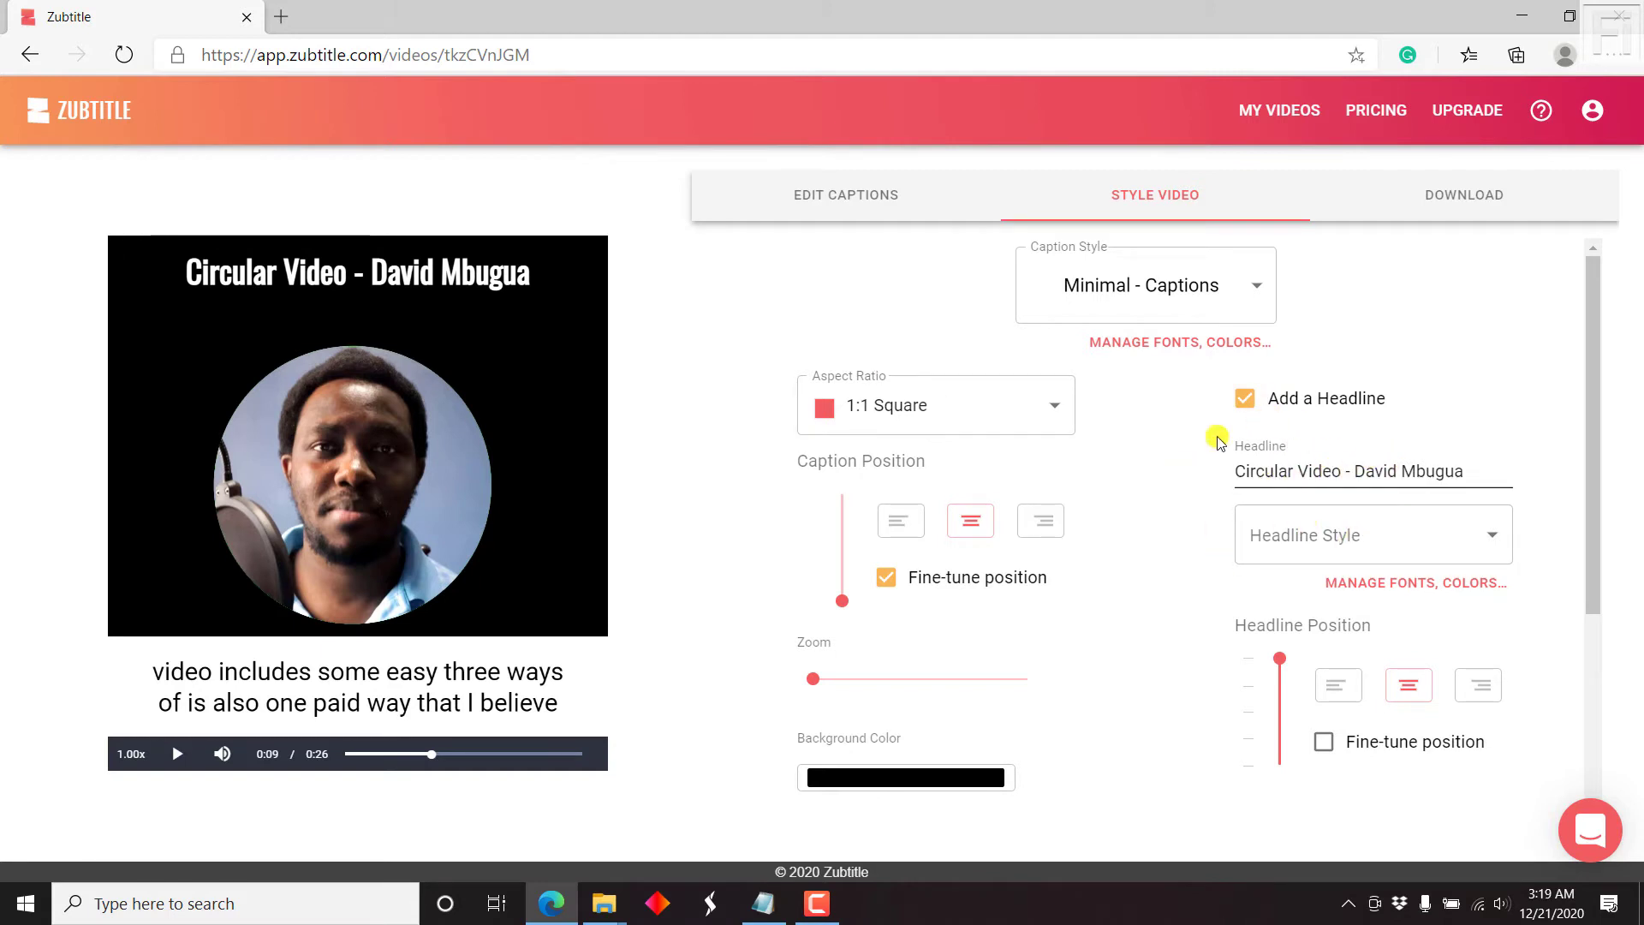
left_click(1347, 462)
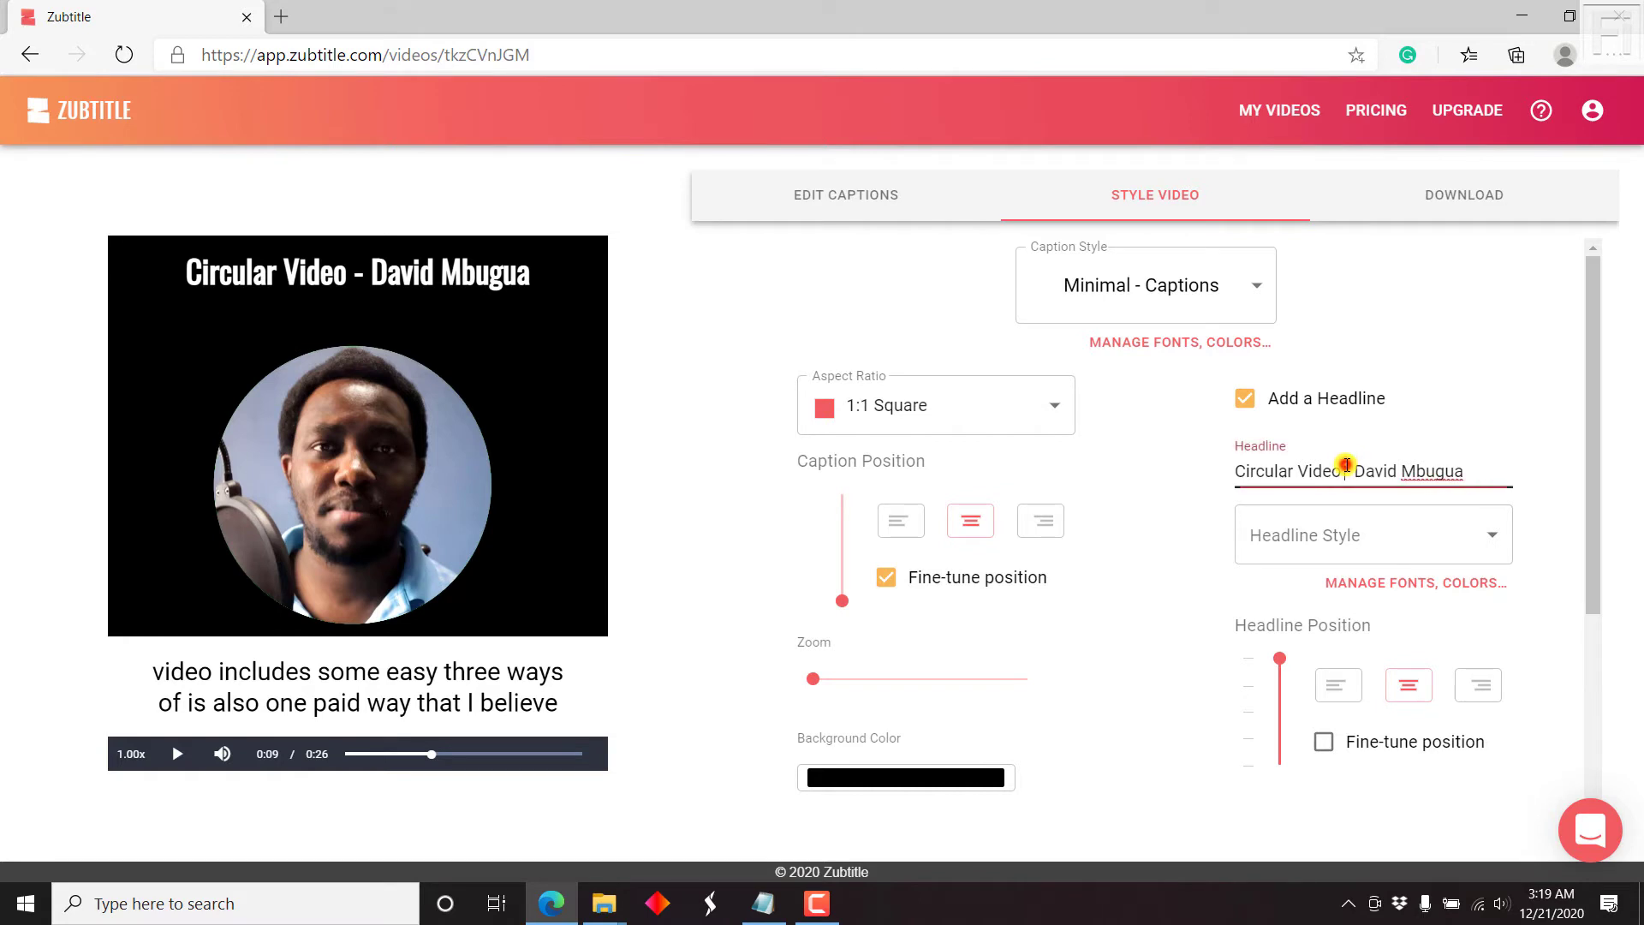
triple_click(1347, 464)
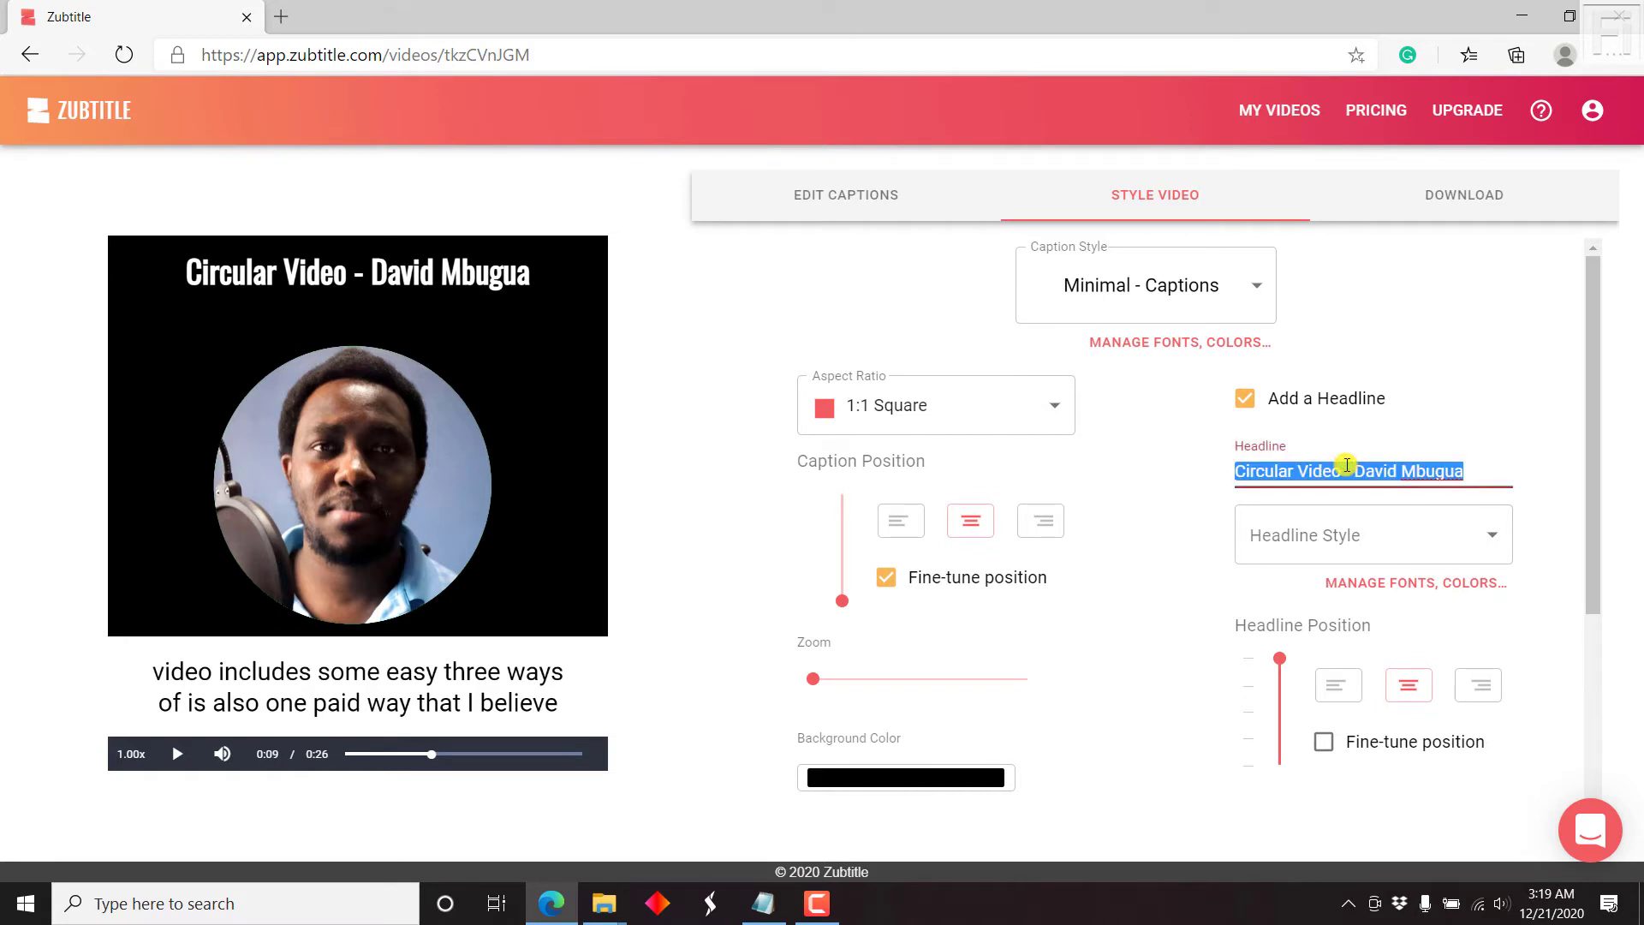
type("Taking Screenshots on")
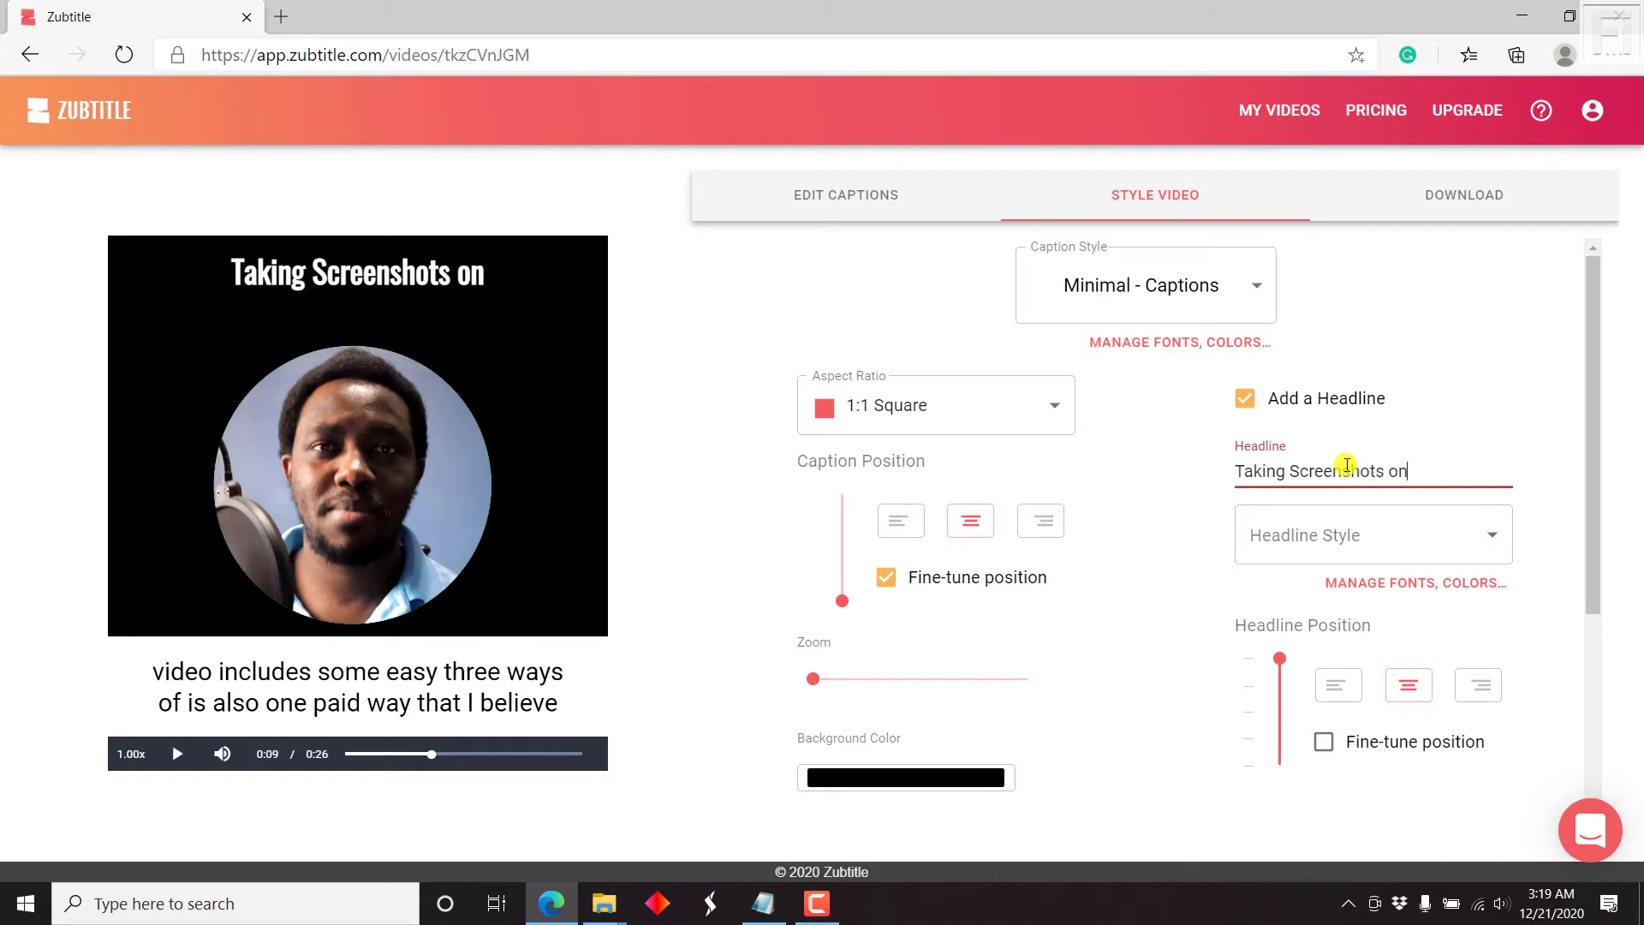
type(" your Comp")
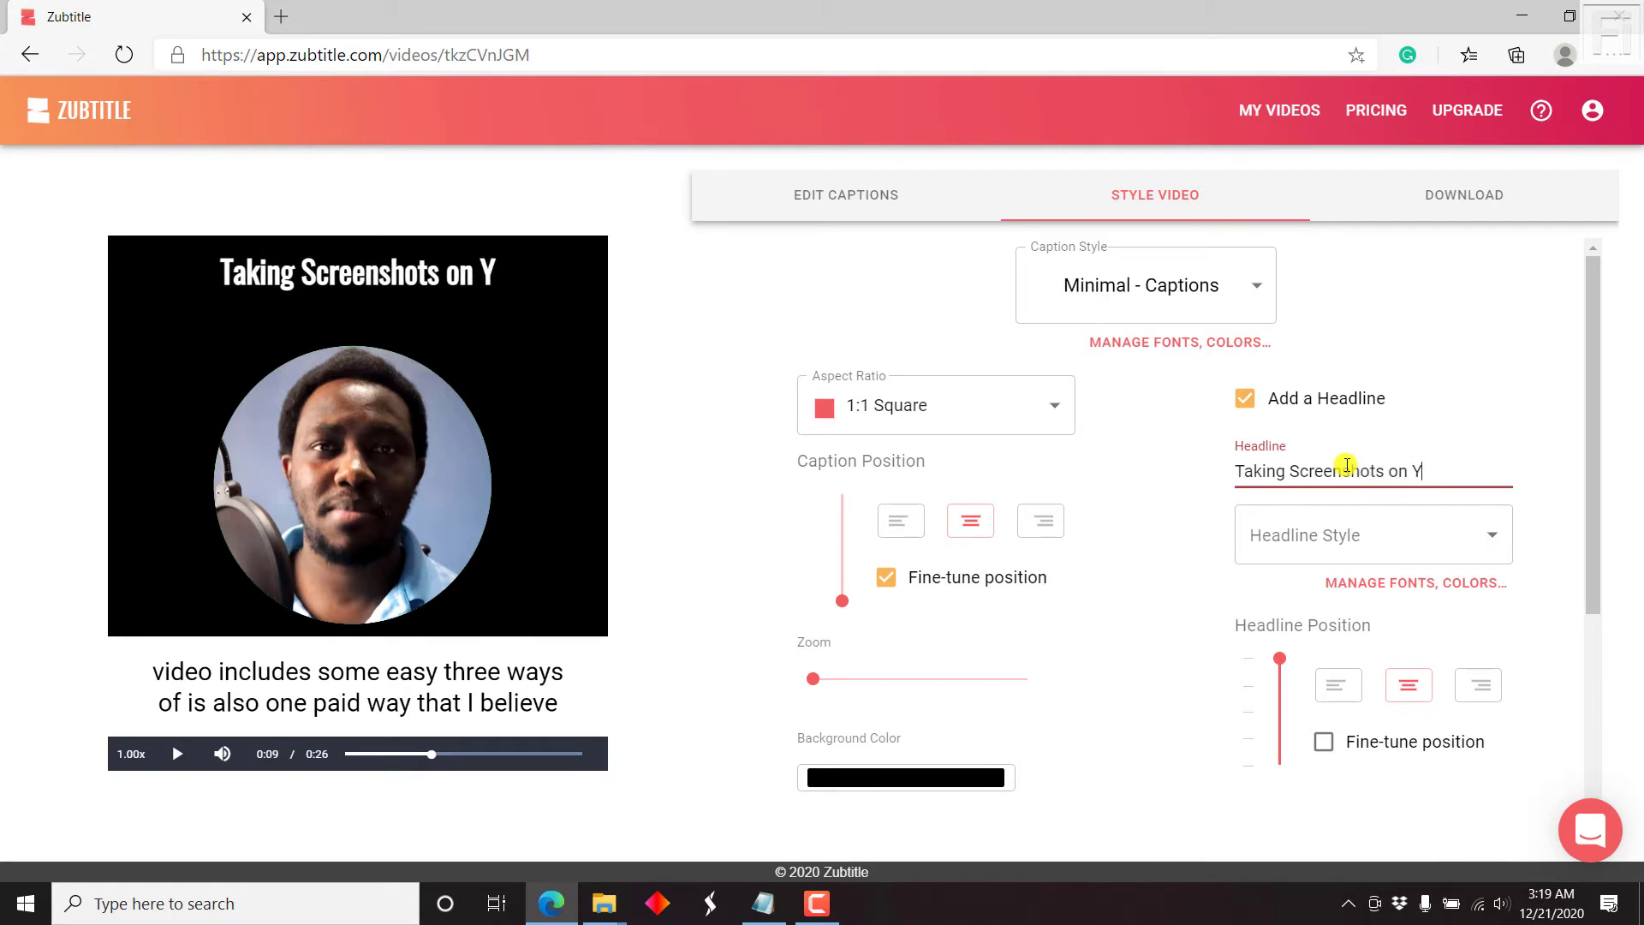
type("uter")
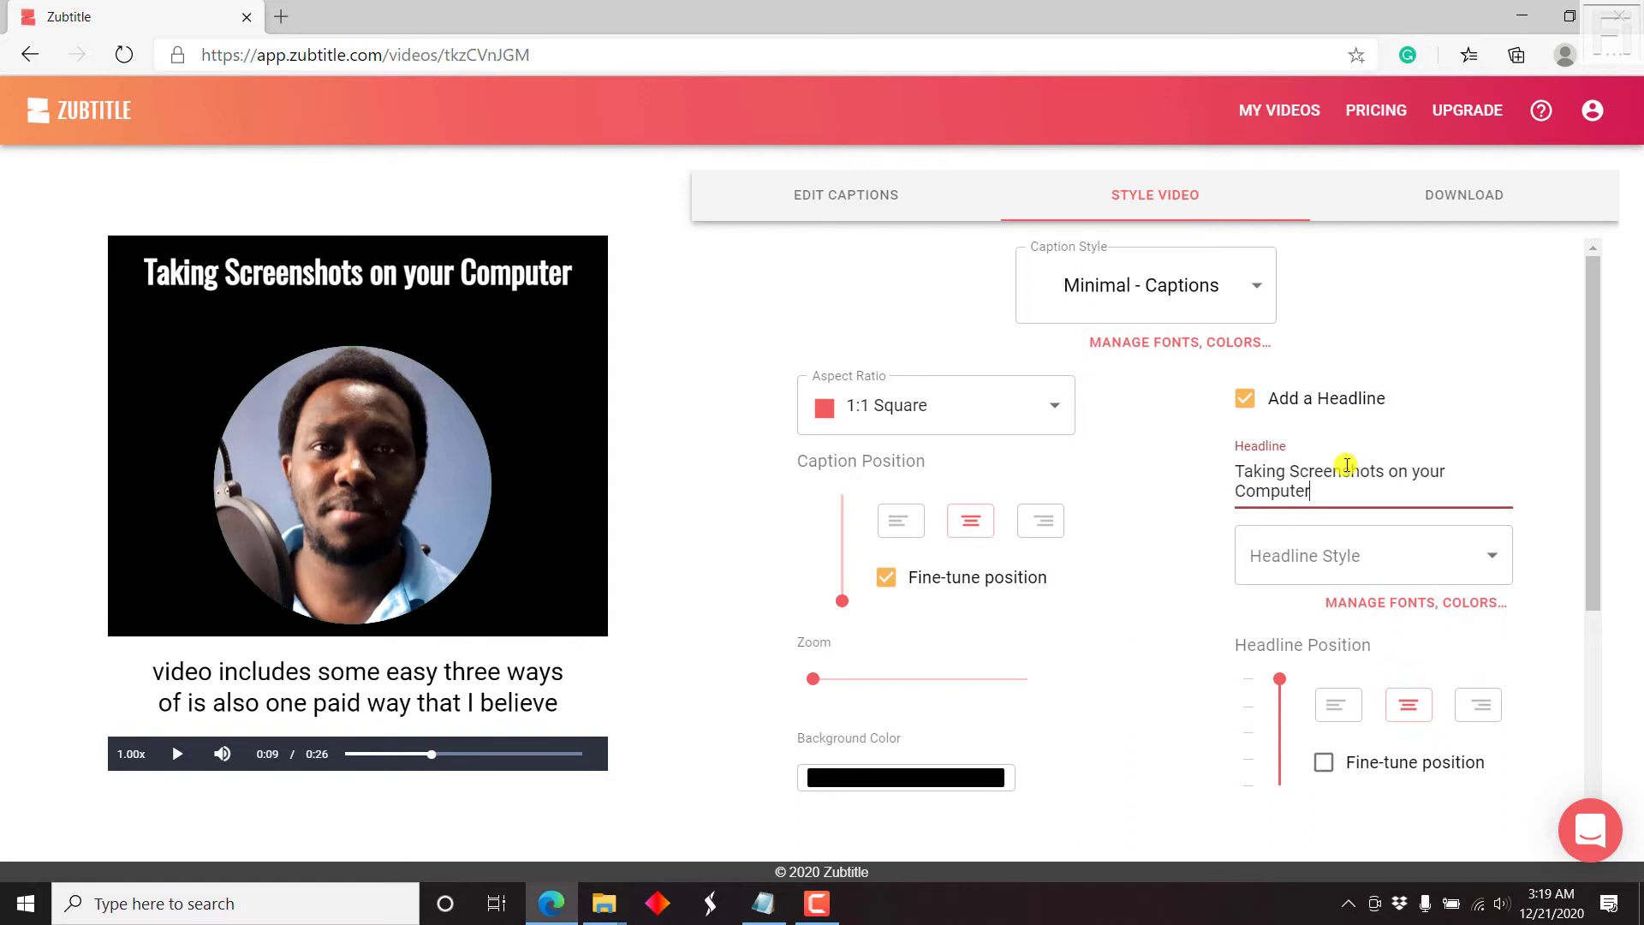
Step: Try Focused - Headline on the headline, then set the headline style to Minimal - Captions
left_click(1488, 558)
left_click(1412, 605)
left_click(1440, 572)
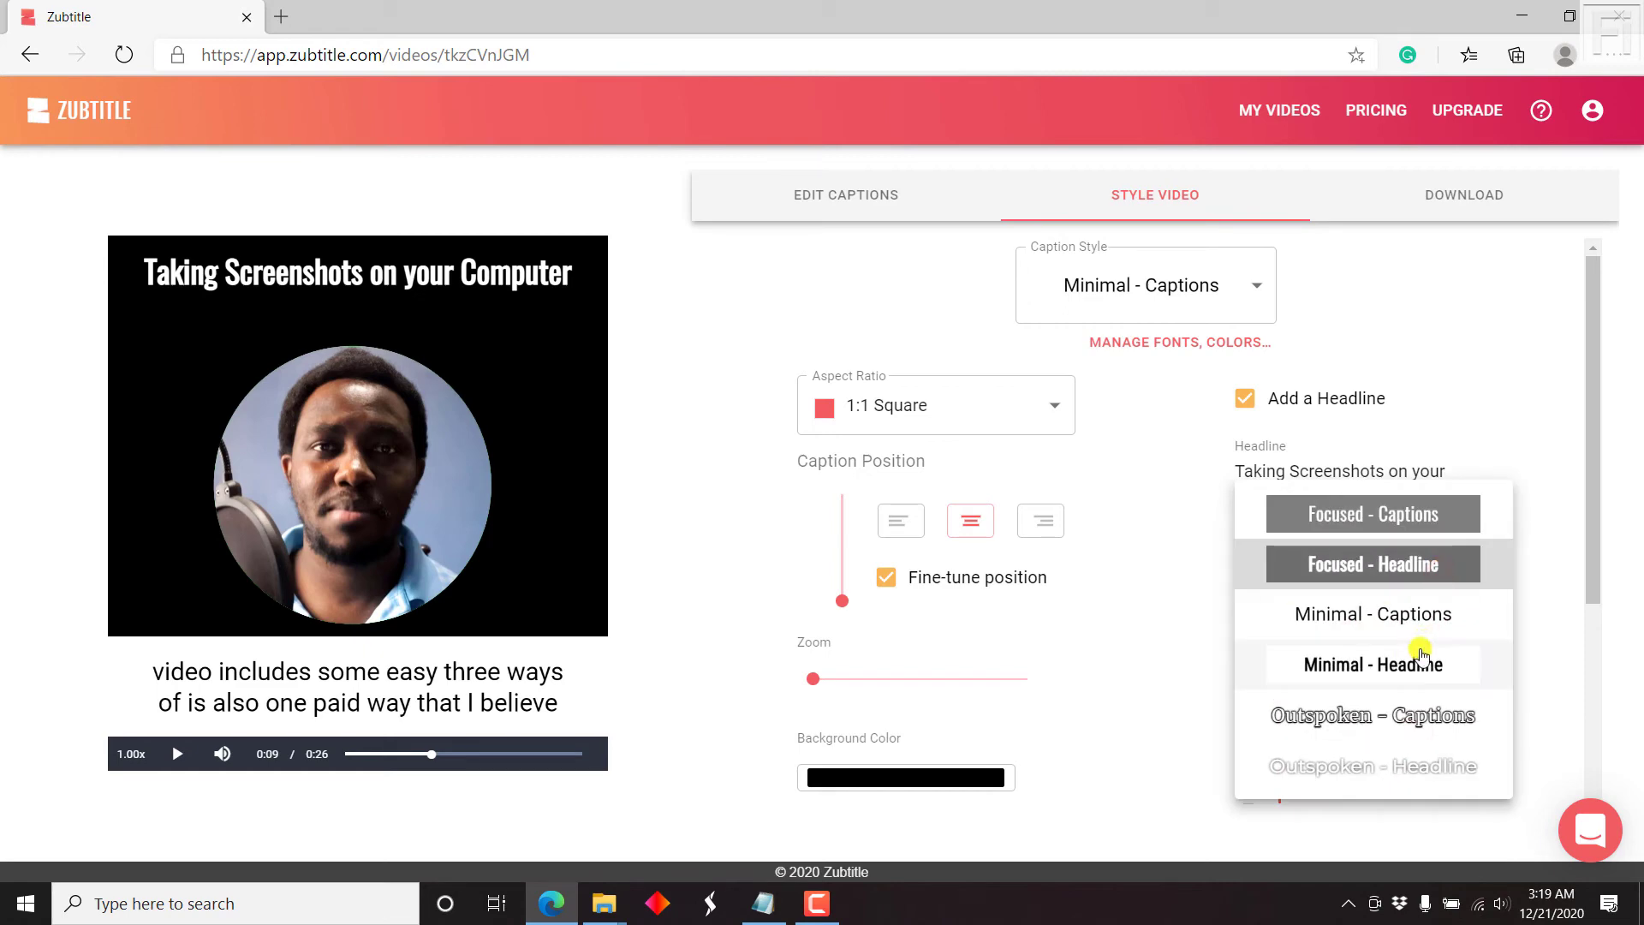
left_click(1408, 634)
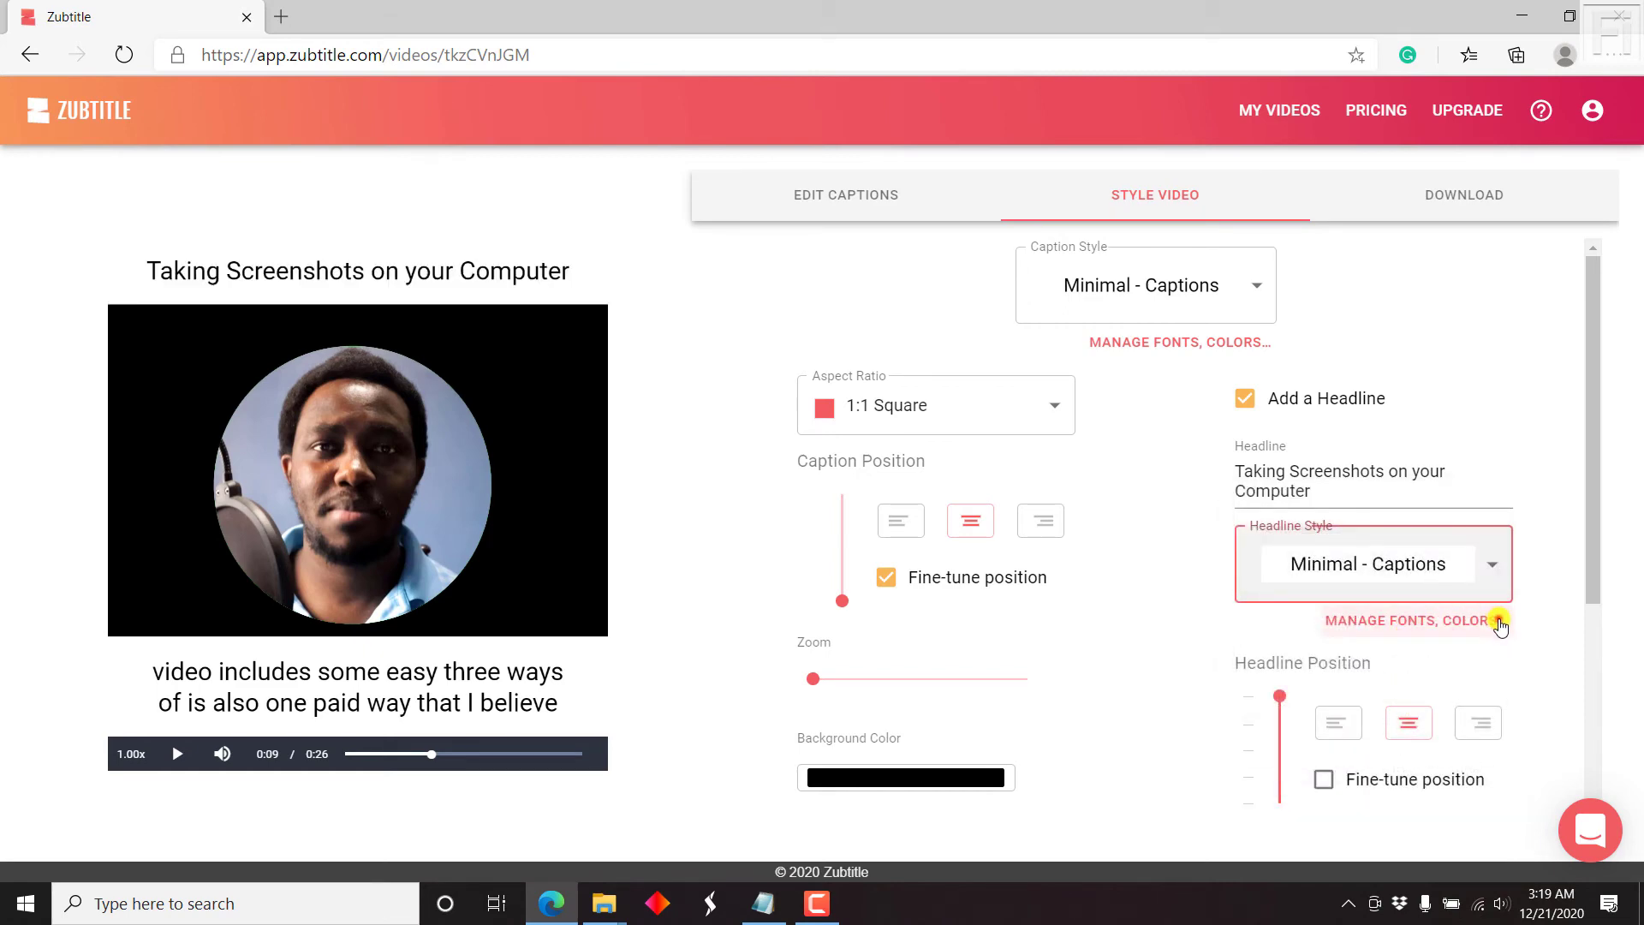
left_click(1498, 623)
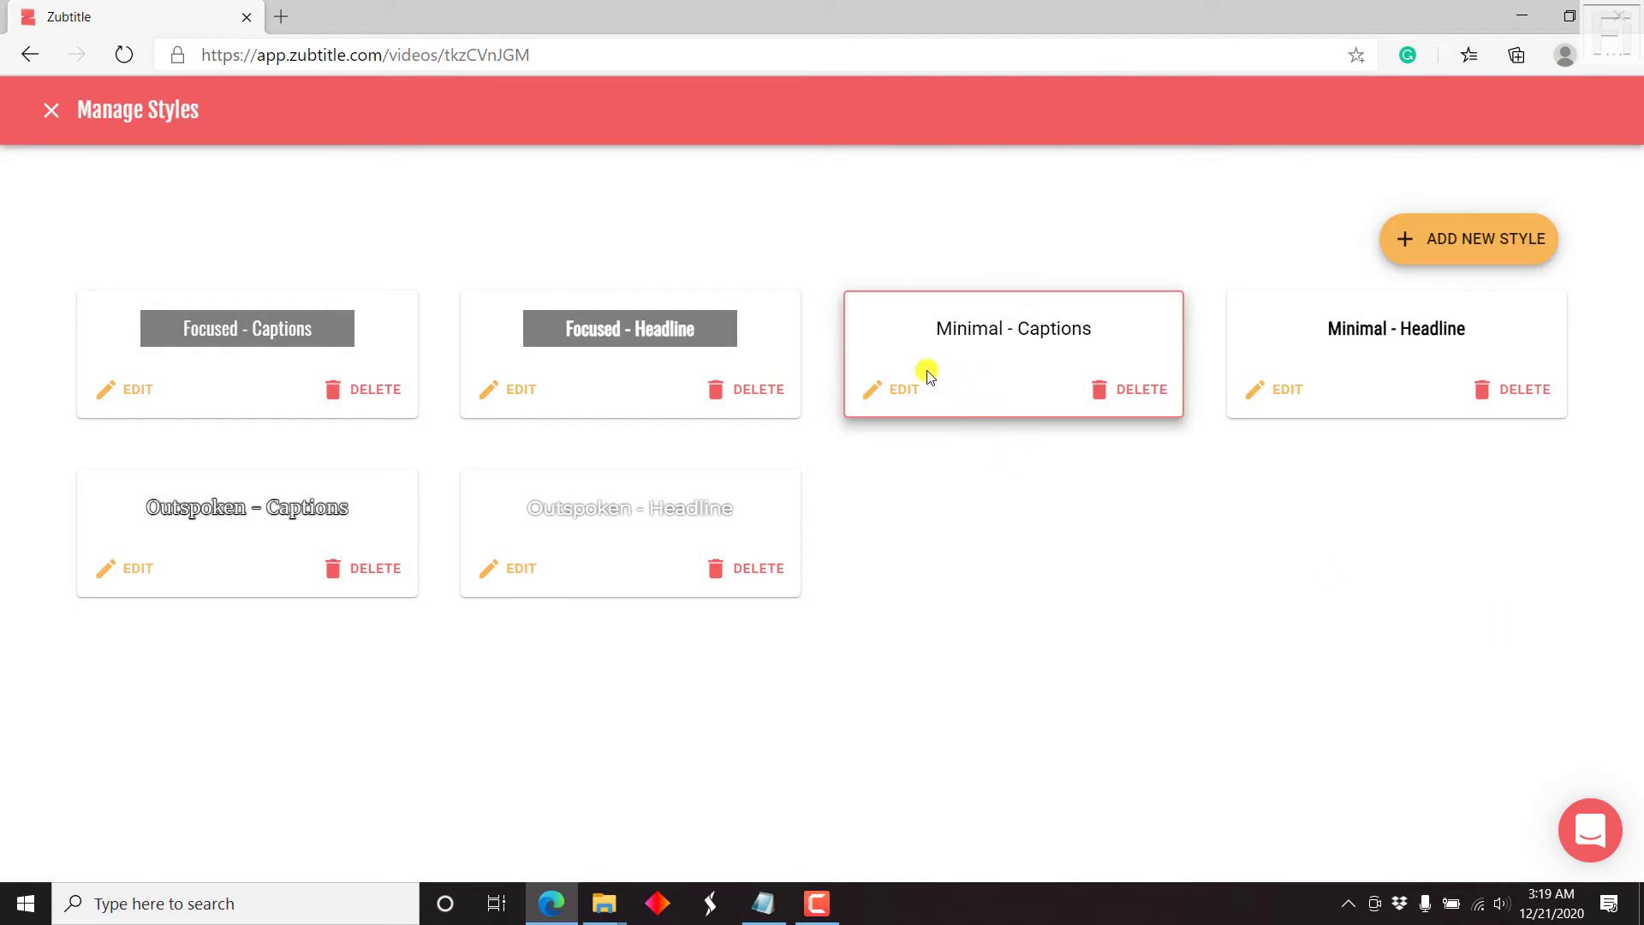
Step: Give the Minimal - Captions style a red (DA4A4A) background colour and save the style
left_click(905, 392)
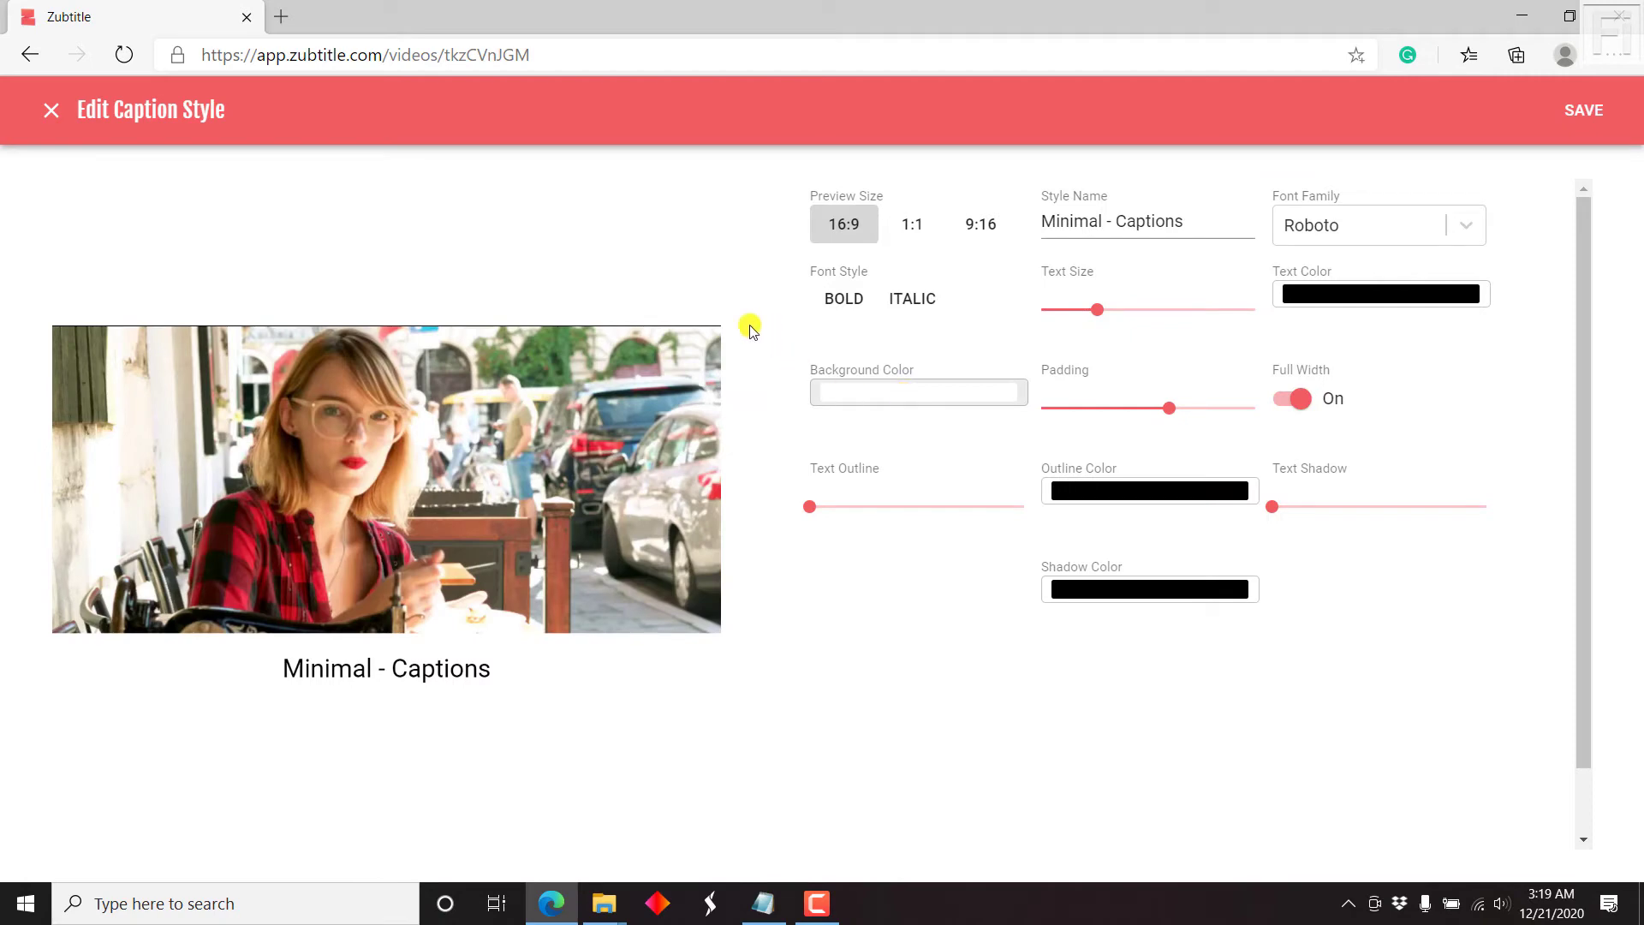
left_click(938, 401)
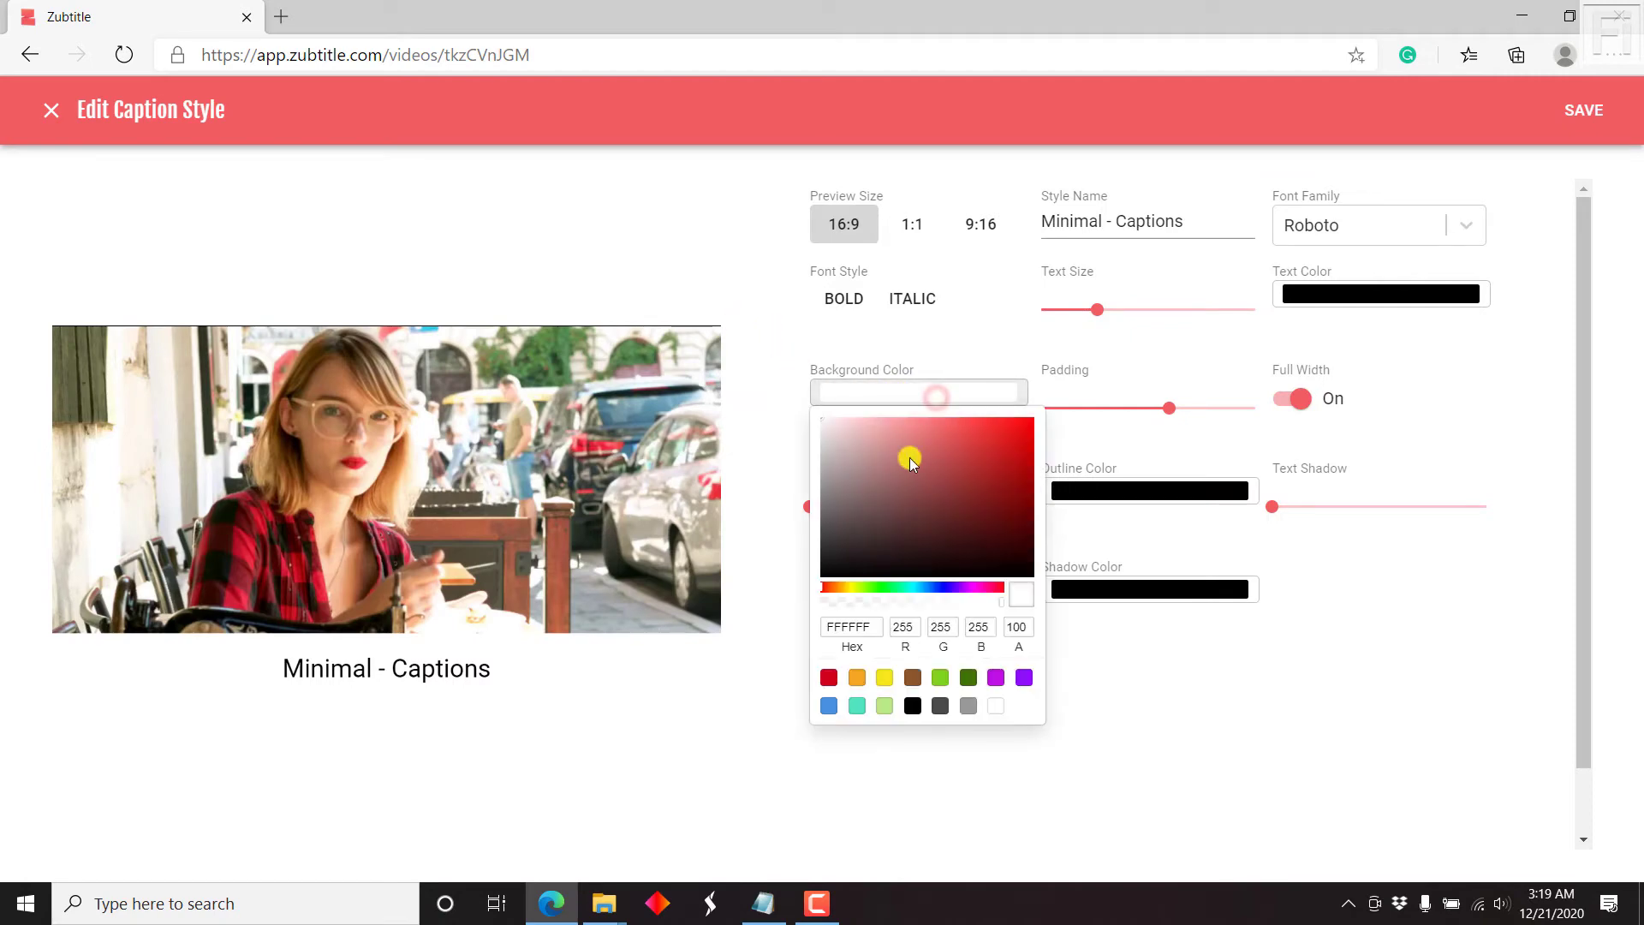
left_click(1002, 451)
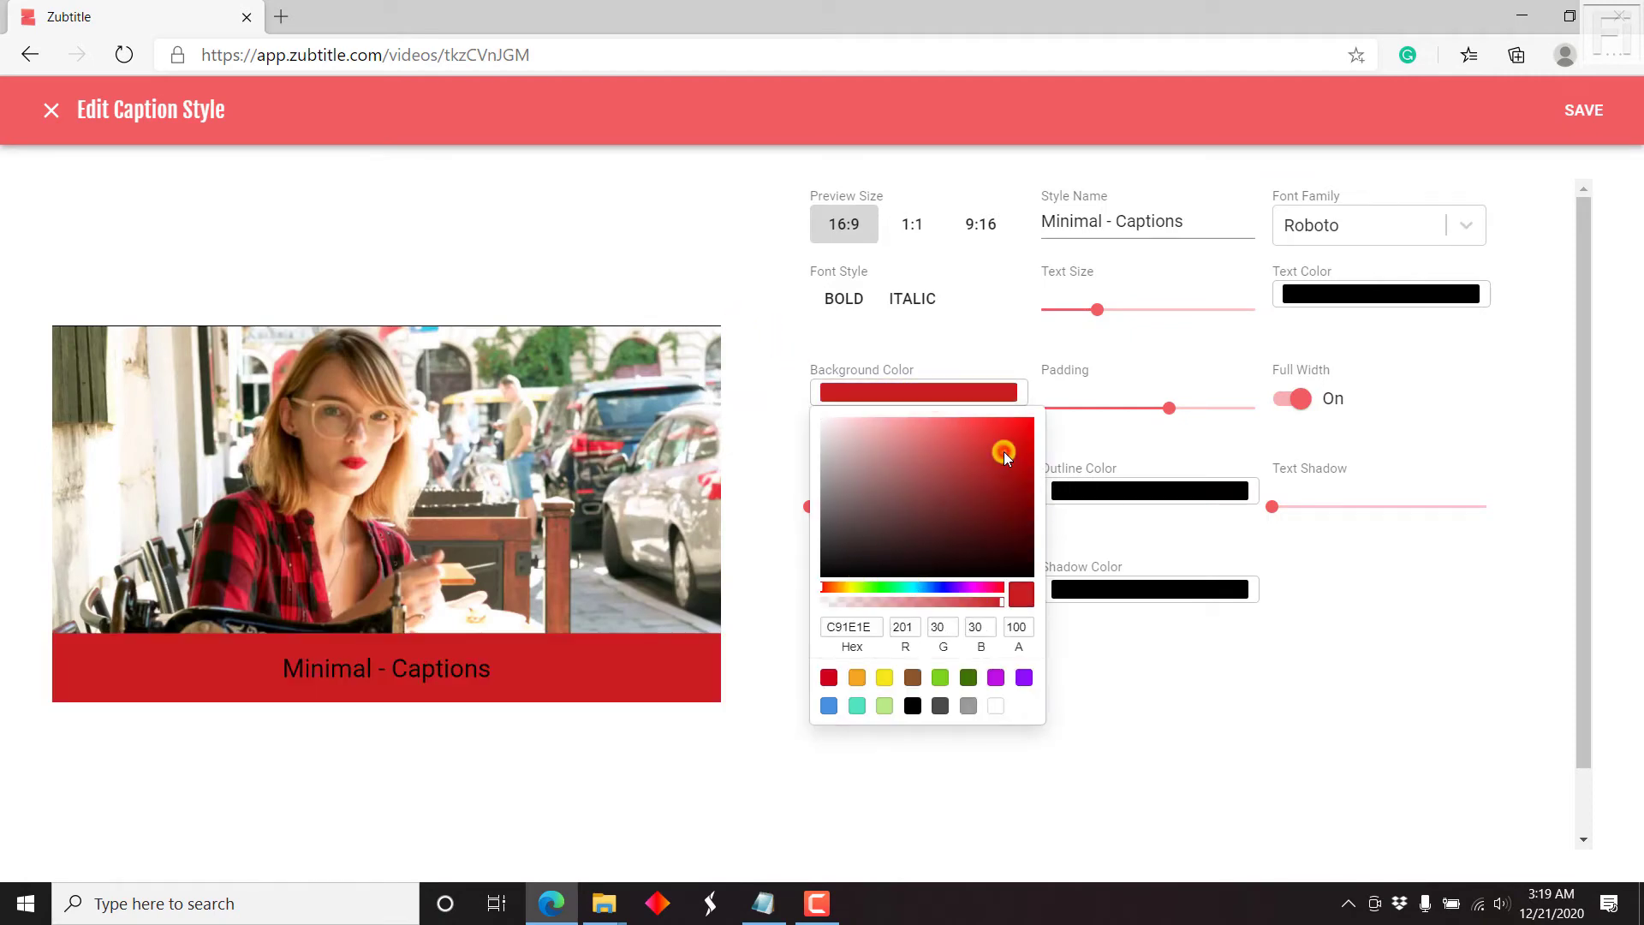
left_click(962, 441)
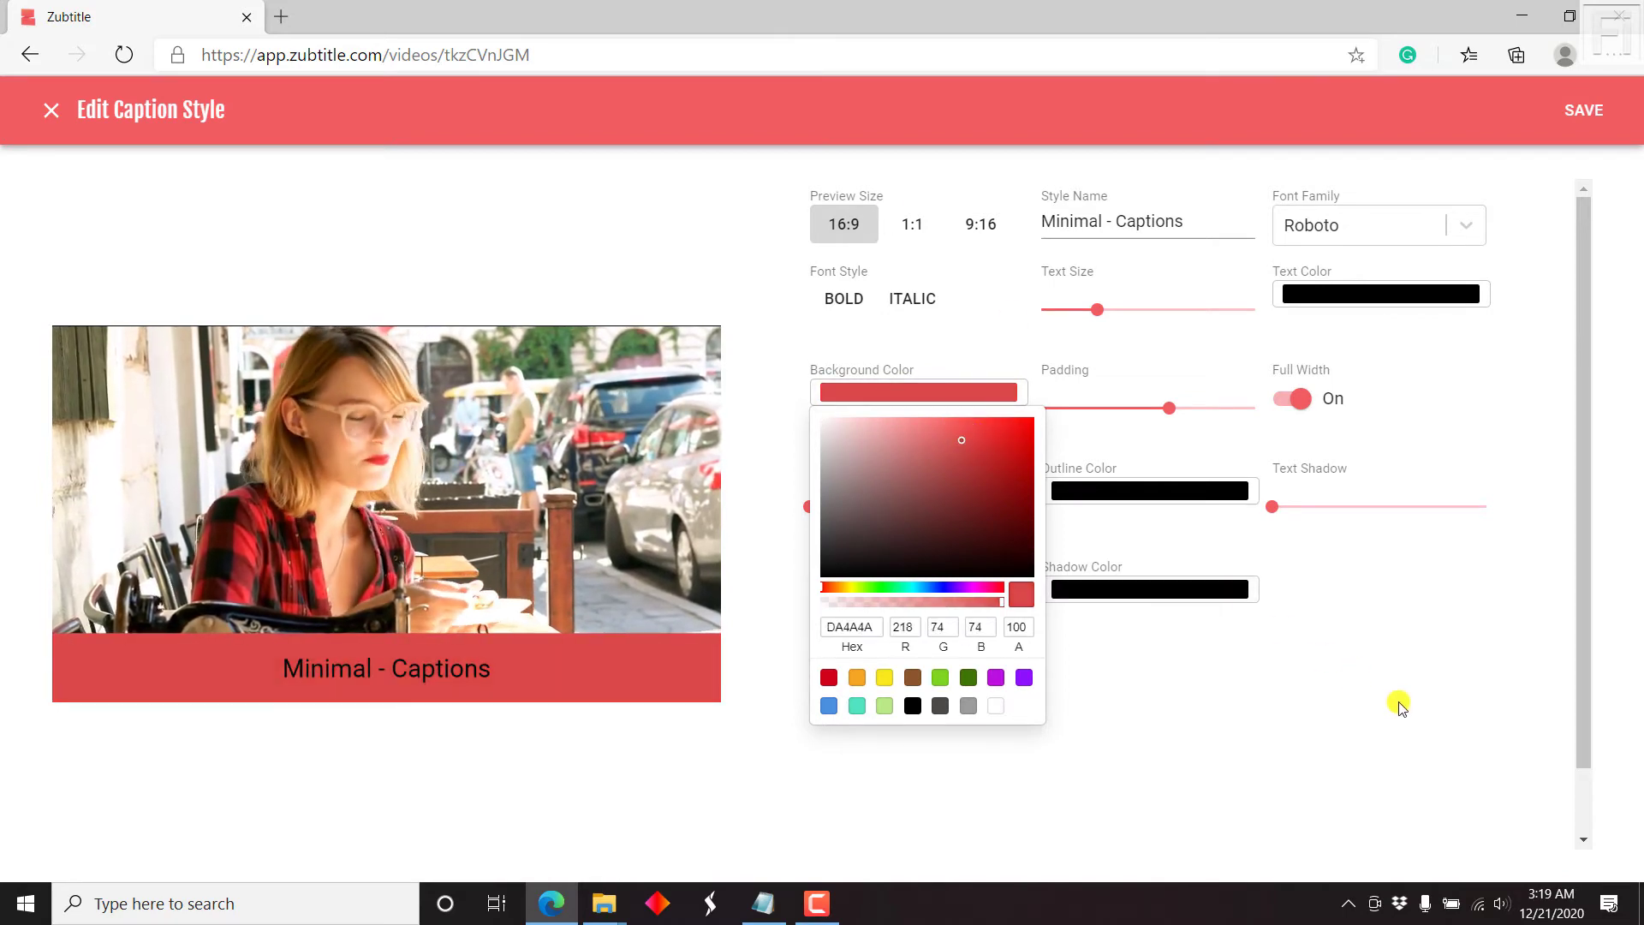
left_click(1563, 328)
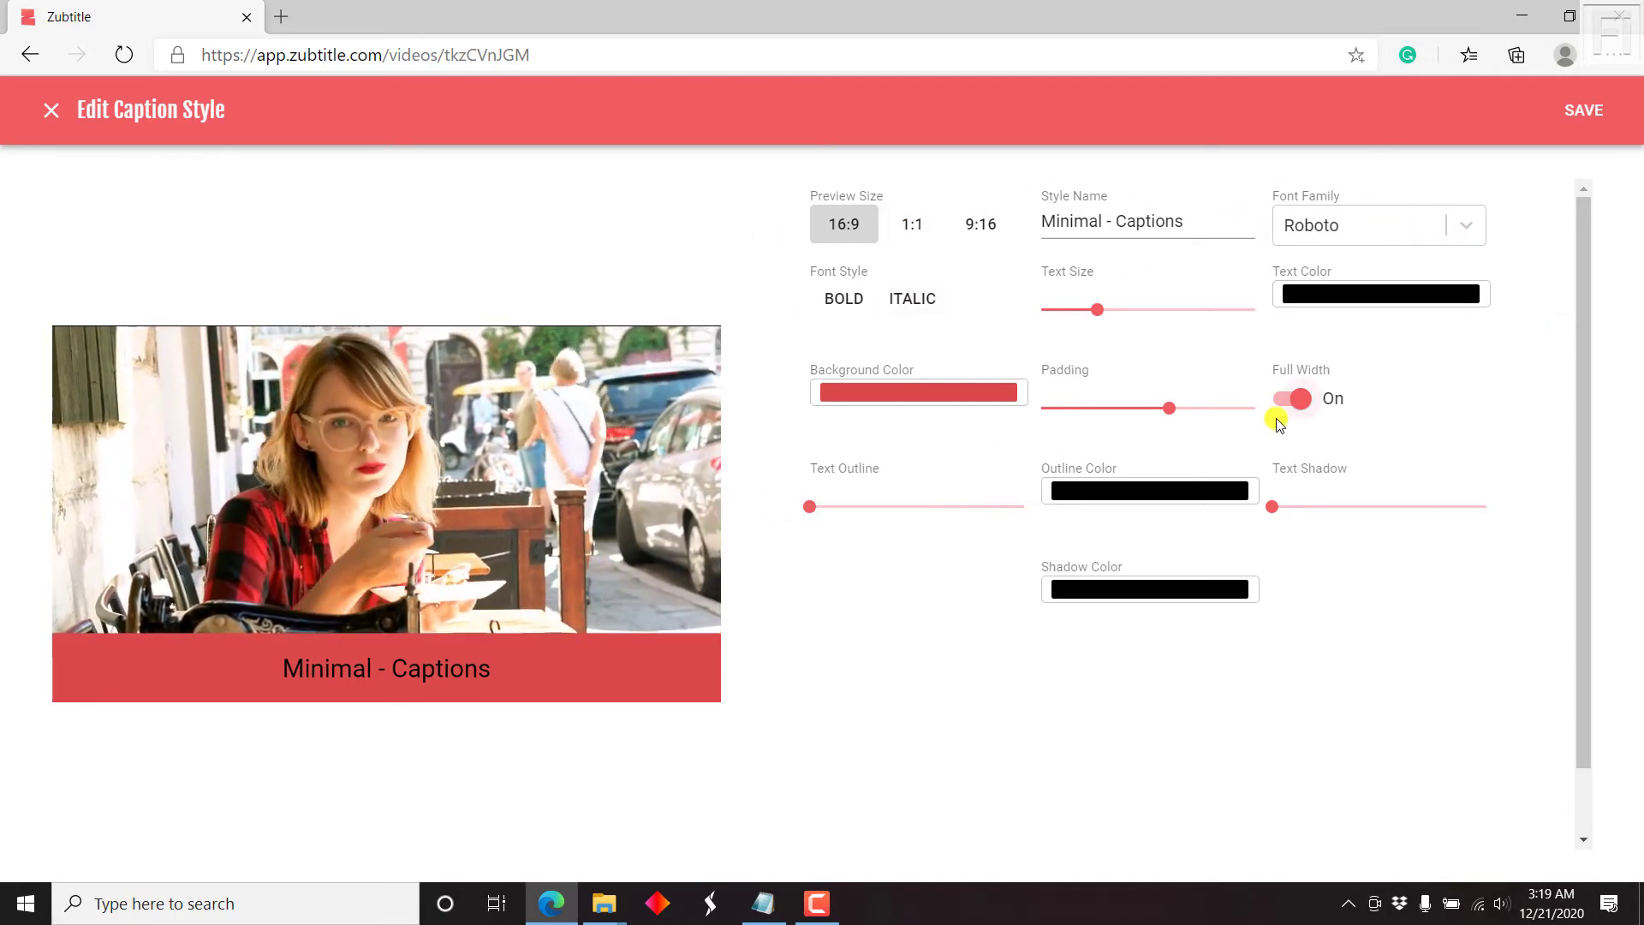
left_click(1584, 110)
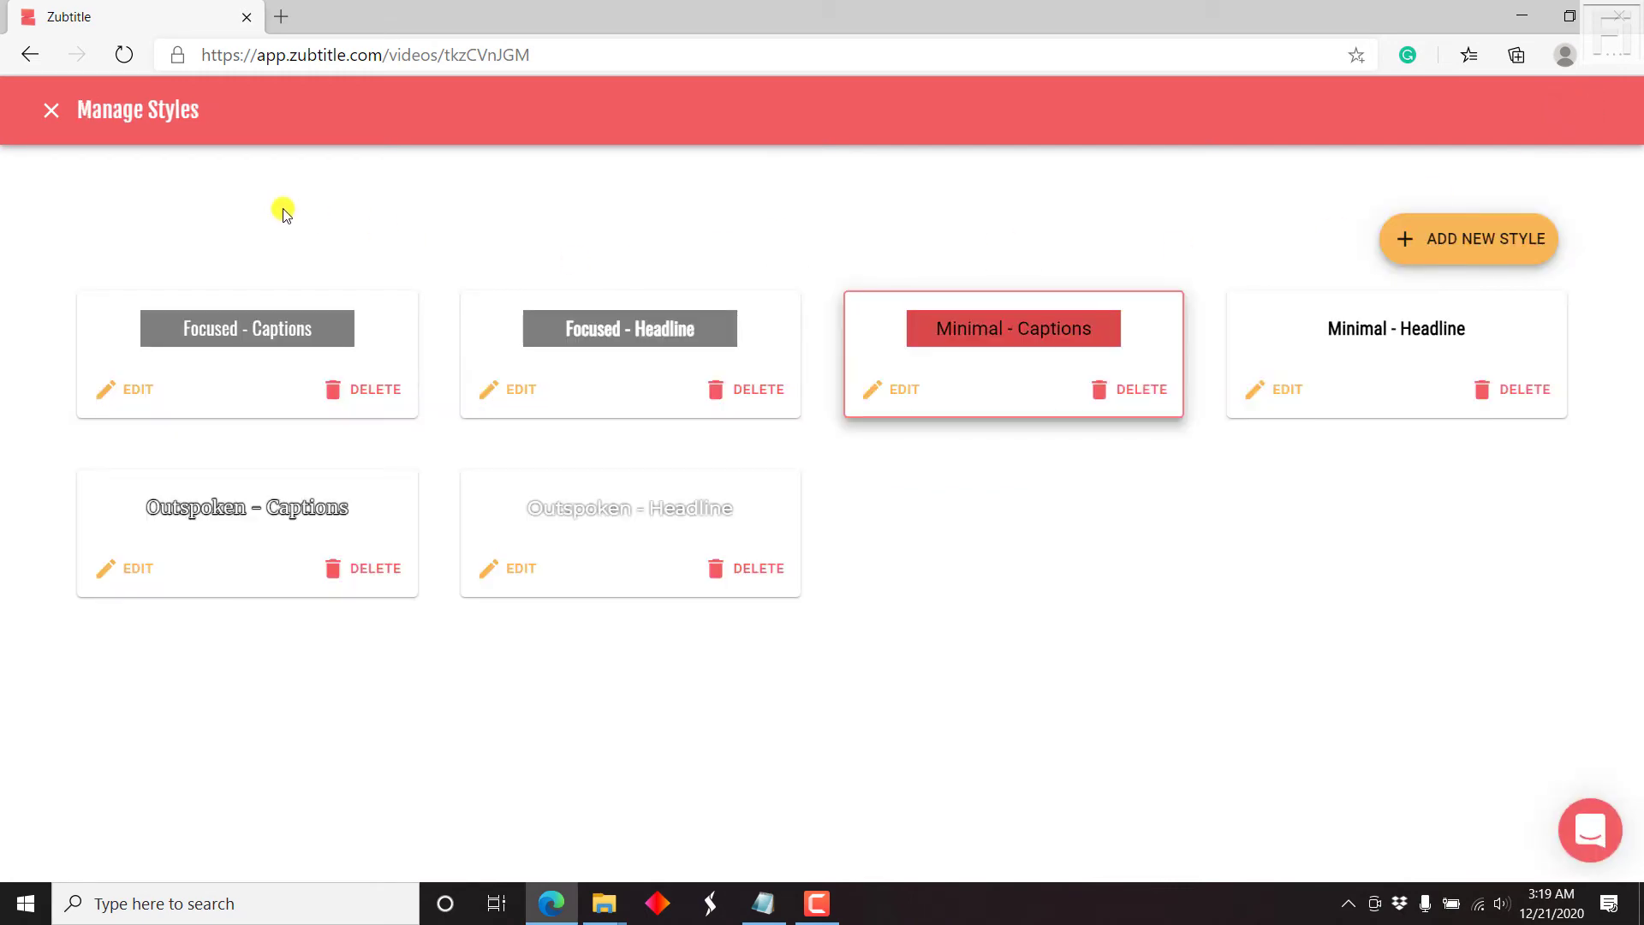
left_click(51, 110)
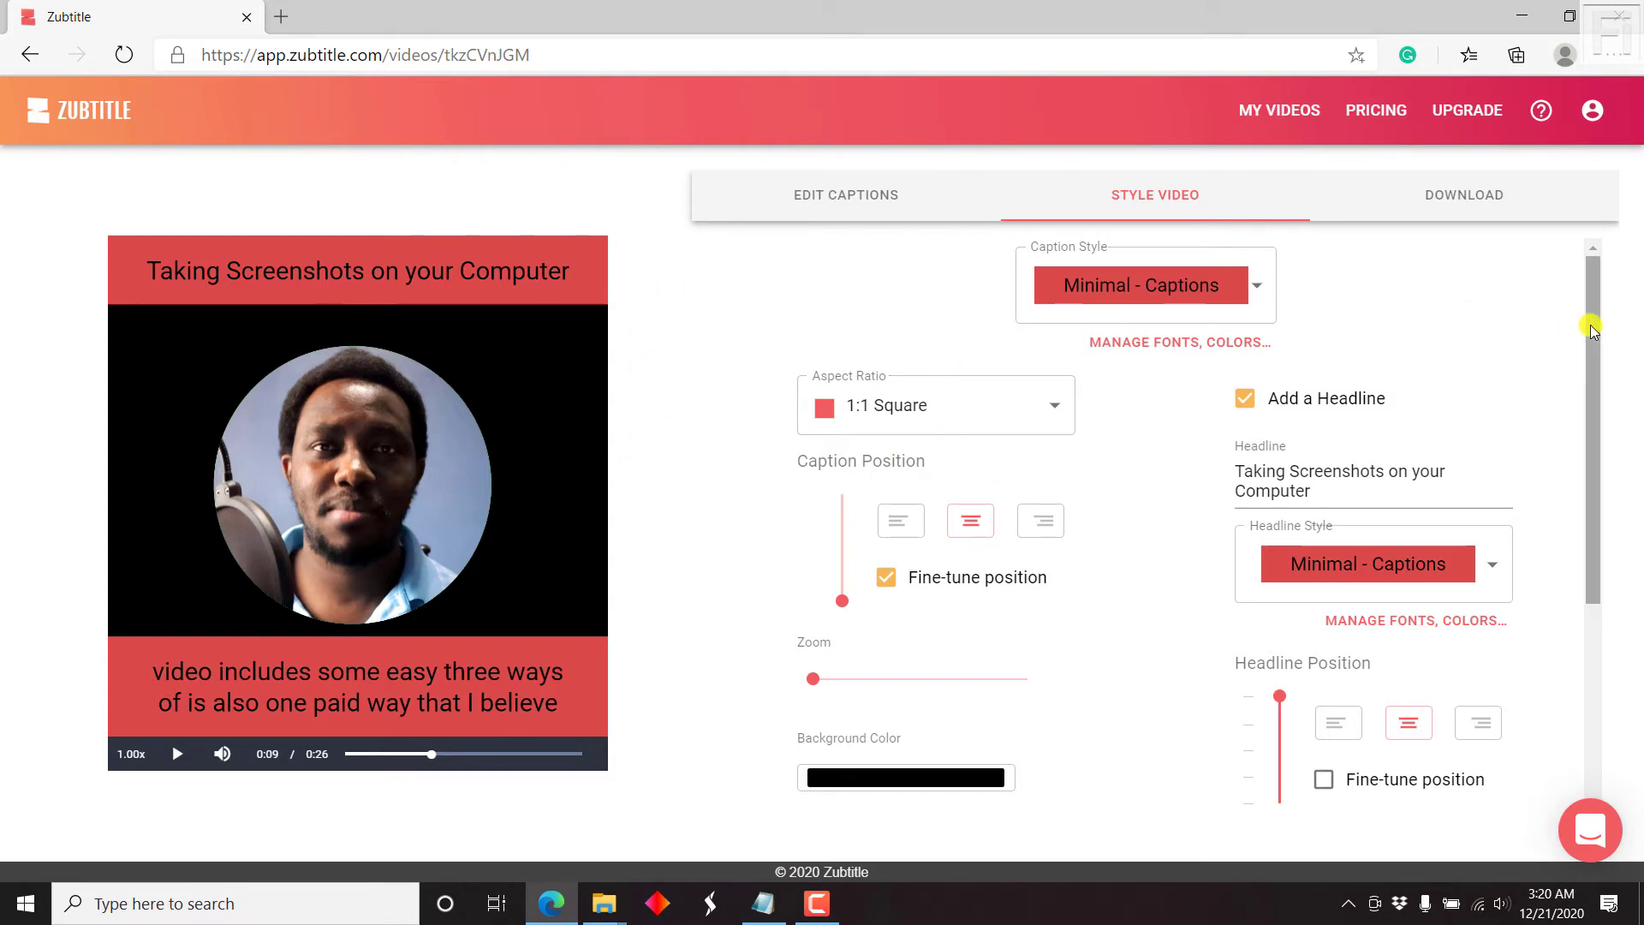
Step: Scroll the Style Video panel down to the Add-on Elements for a logo and progress bar
left_click_drag(1590, 322, 1638, 582)
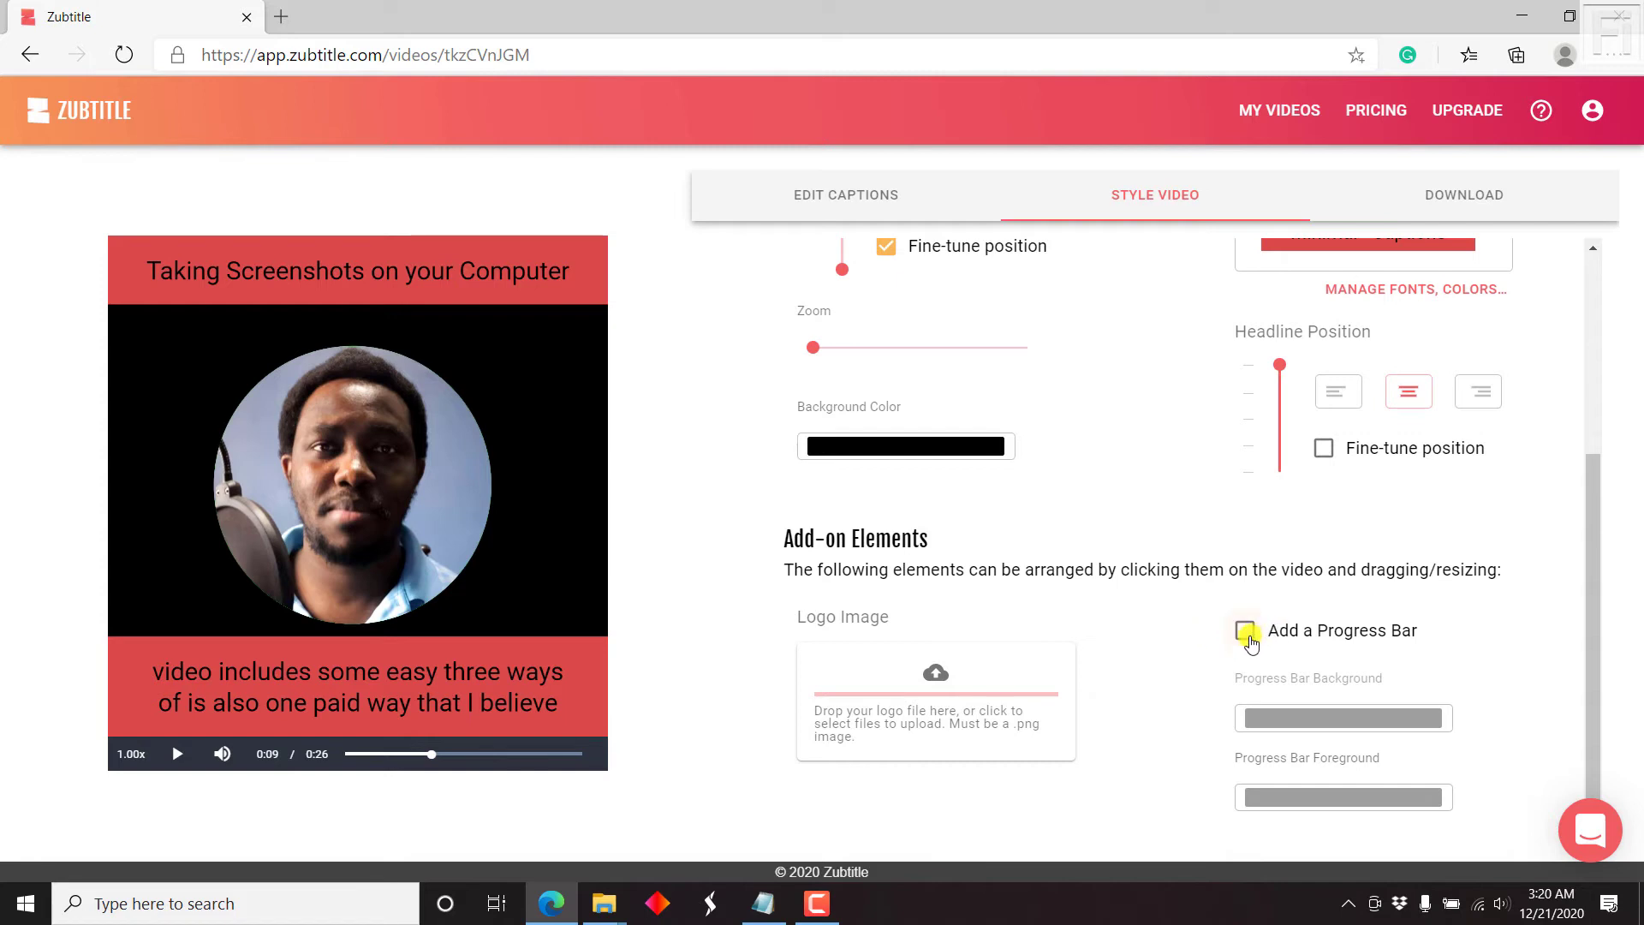
Step: Turn on the progress bar add-on and set its foreground colour to black (000000)
left_click(1247, 633)
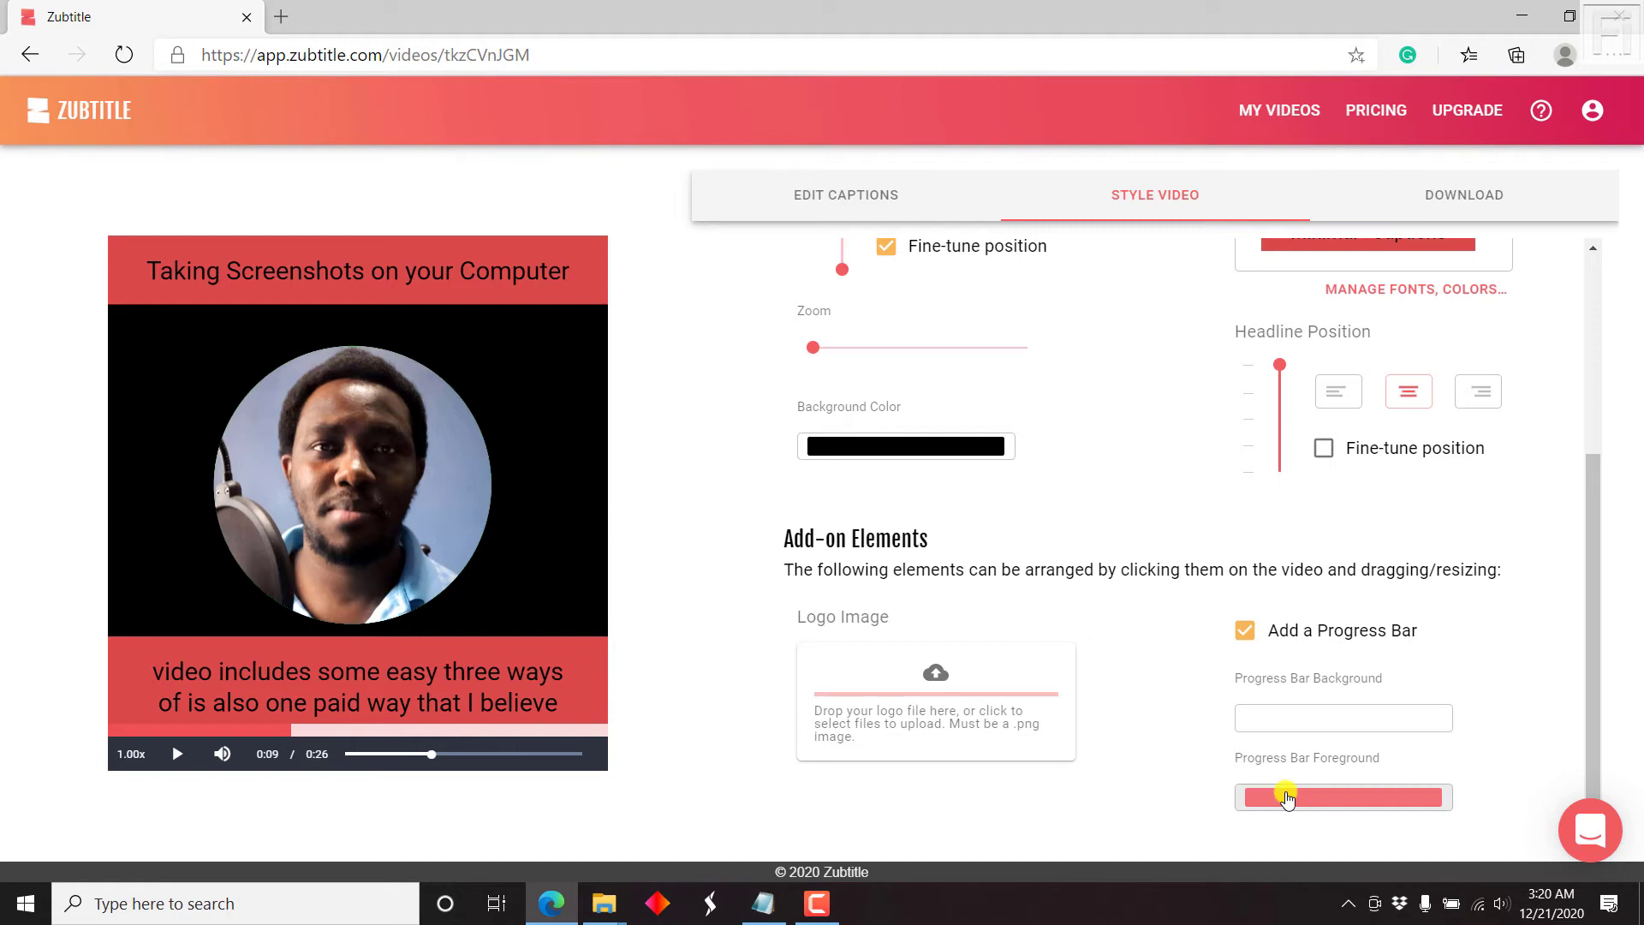
left_click(1284, 795)
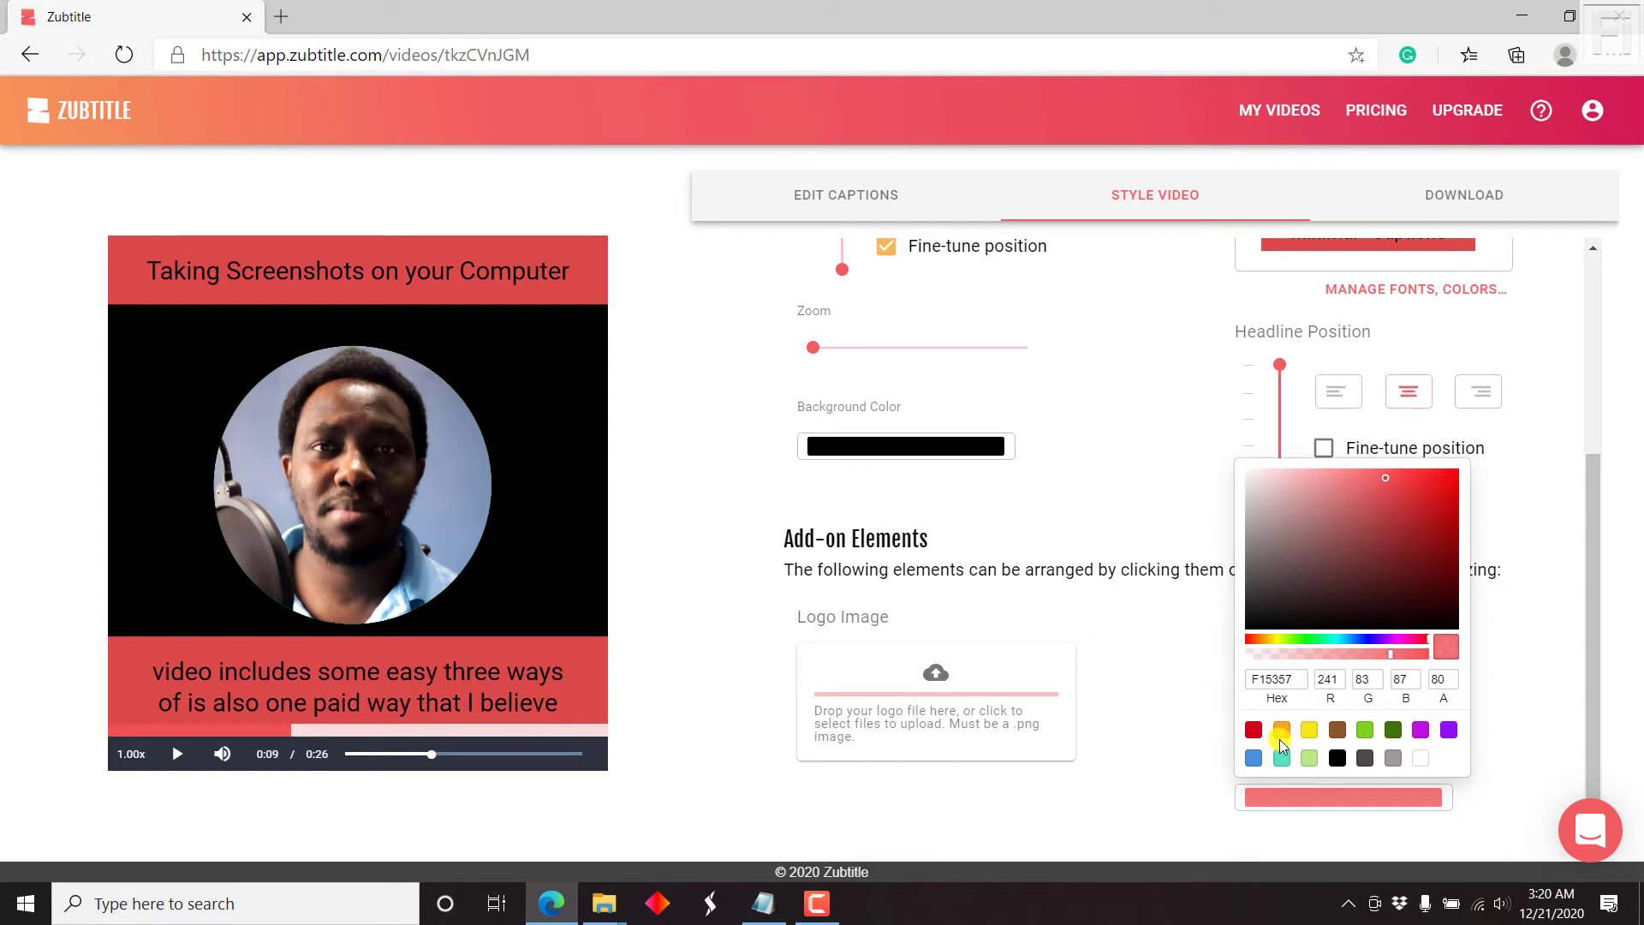
left_click(1336, 758)
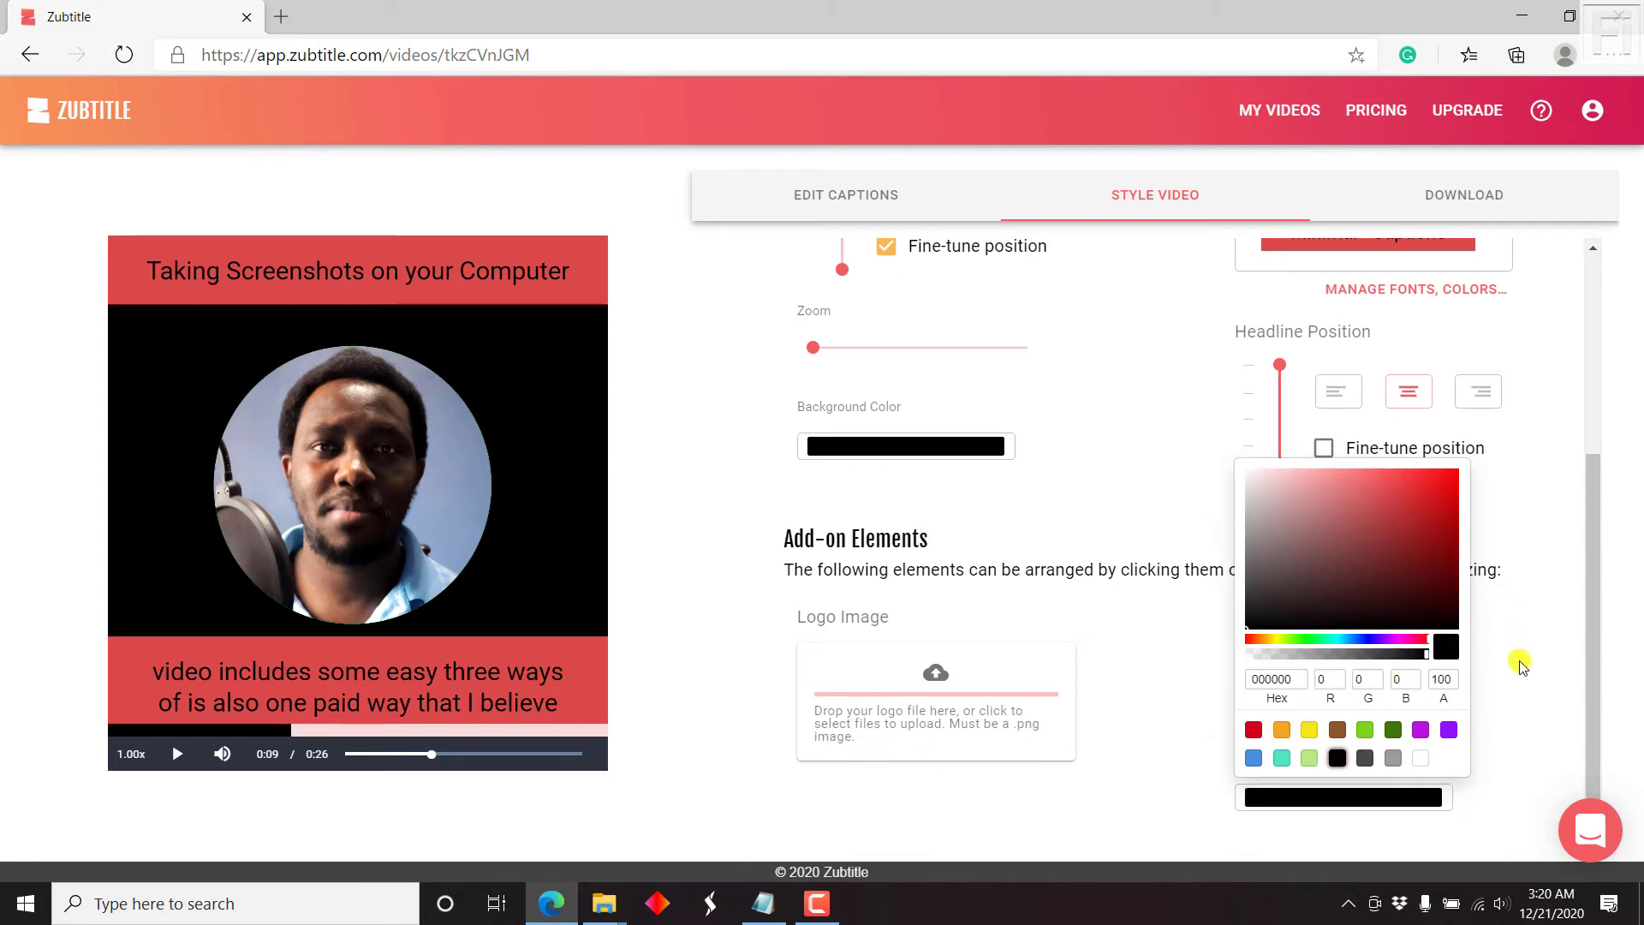
left_click(1547, 701)
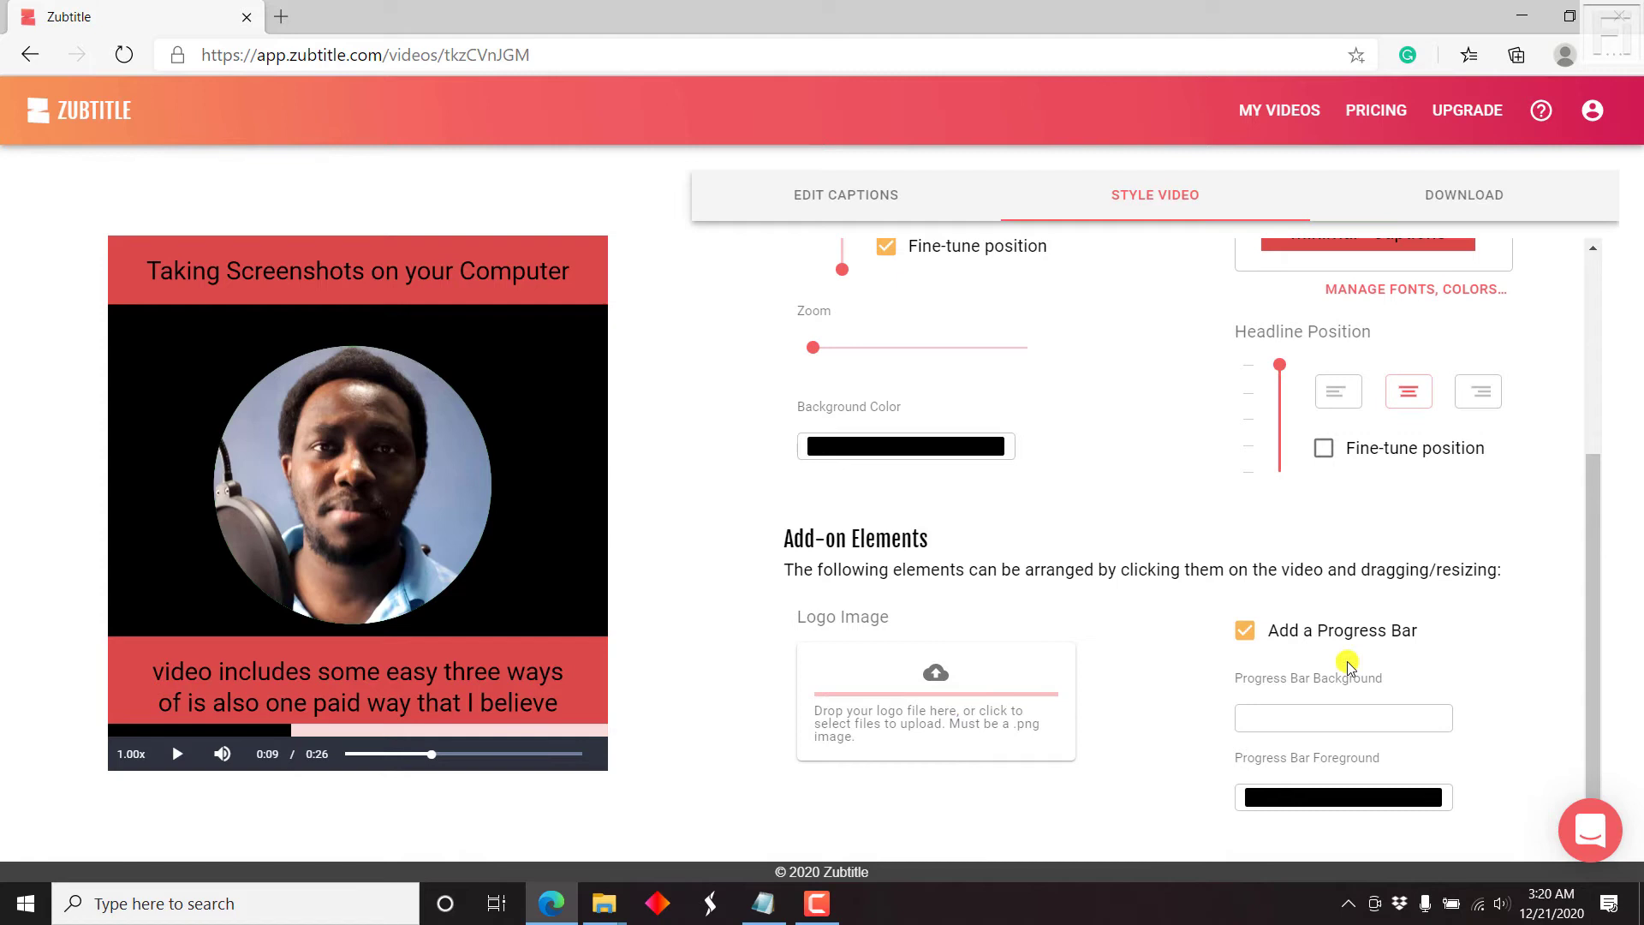
left_click_drag(1595, 512, 1585, 209)
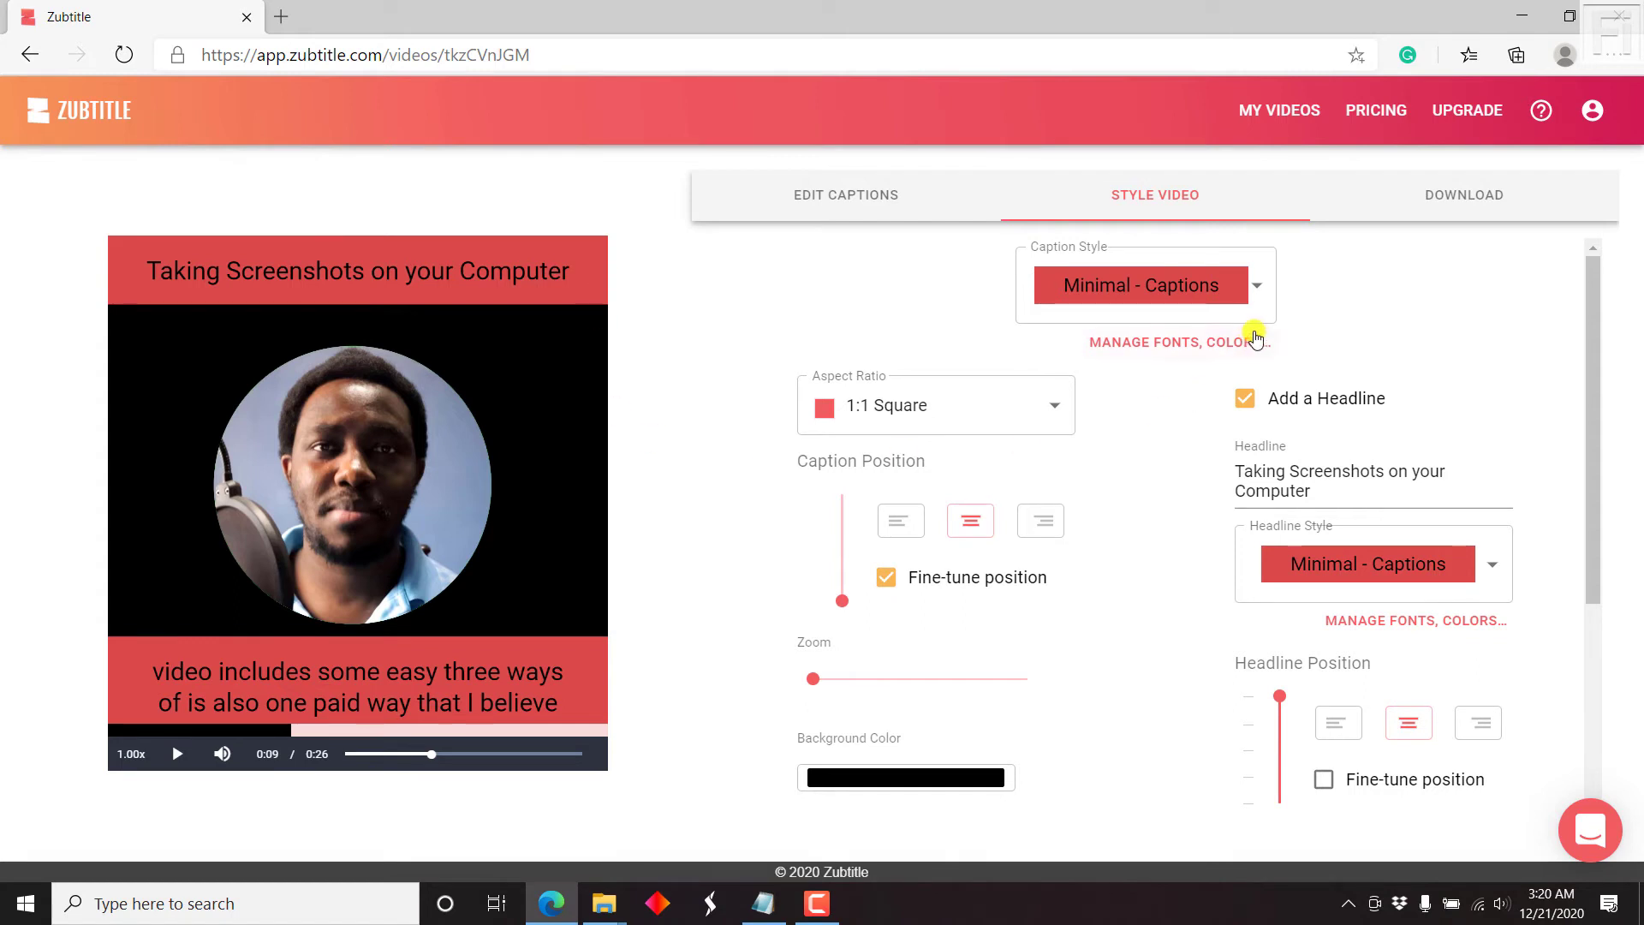
Step: Retype the headline in capitals as 'TAKING SCREENSHOTS ON YOUR COMPUTER'
left_click(1245, 473)
left_click_drag(1244, 472, 1325, 494)
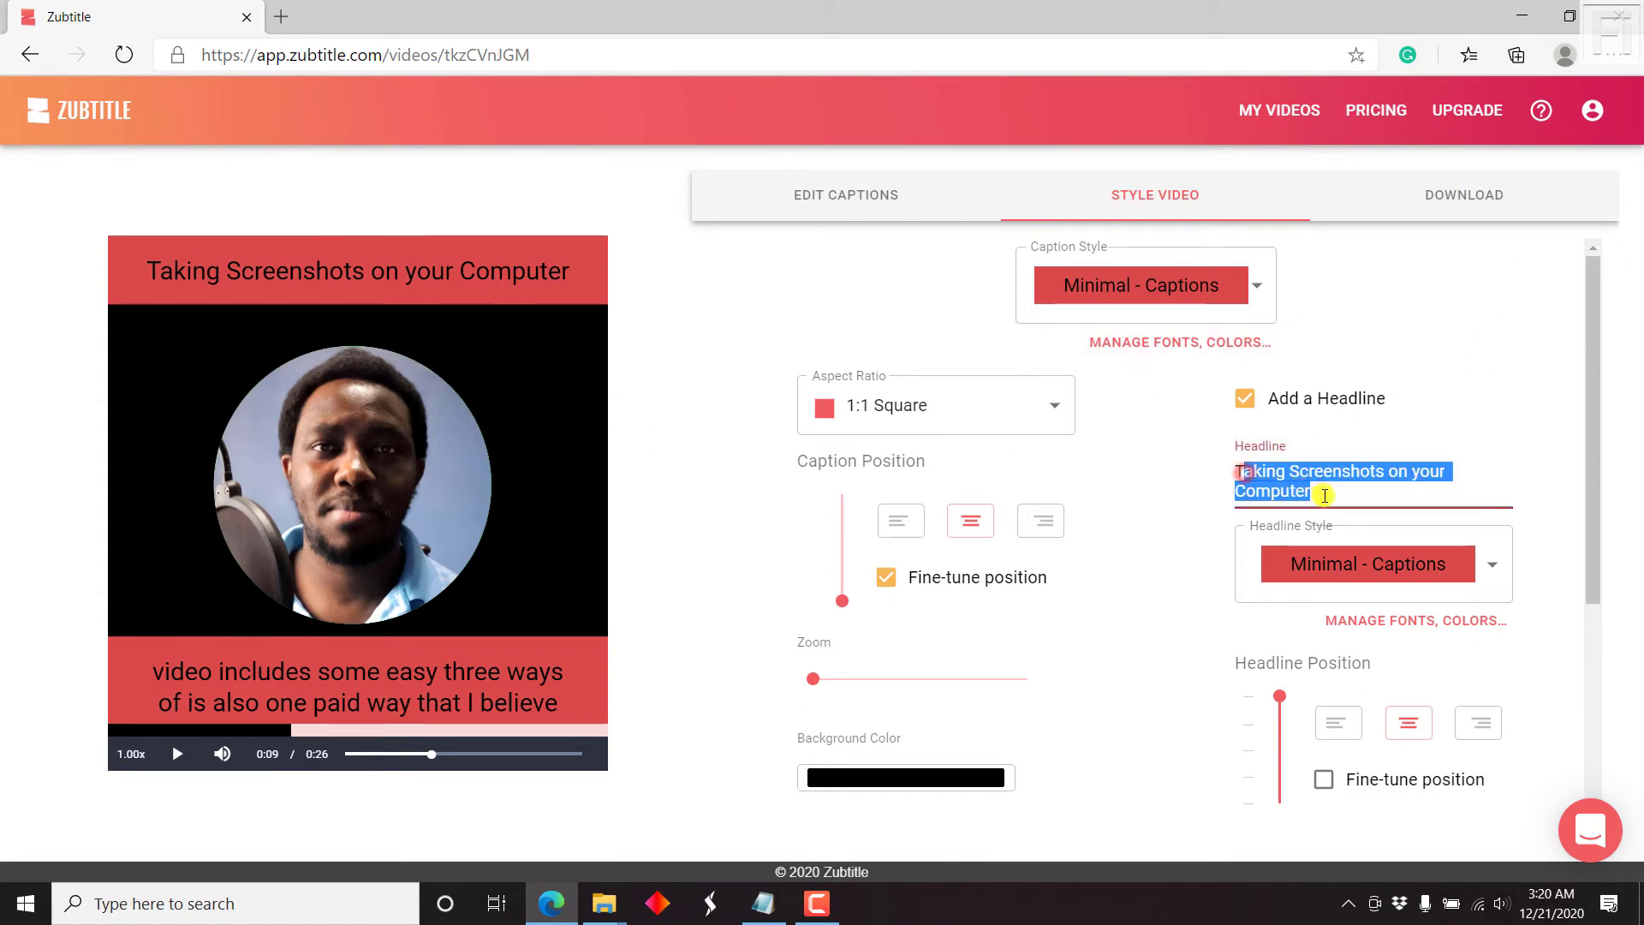
type("A")
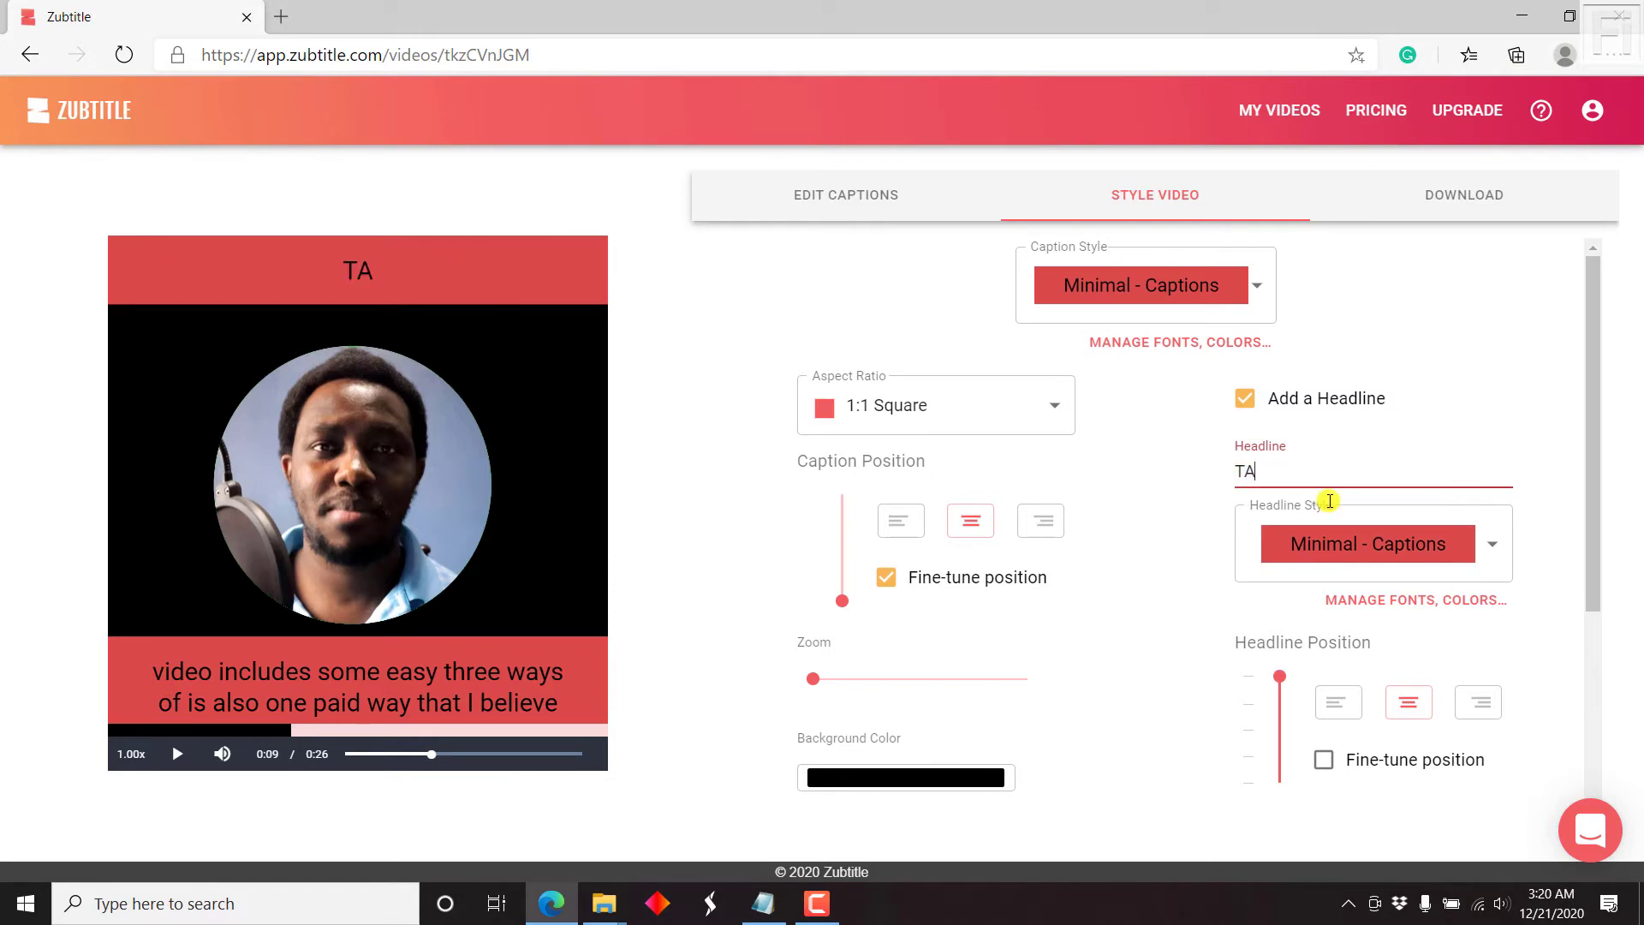
type("KING SC")
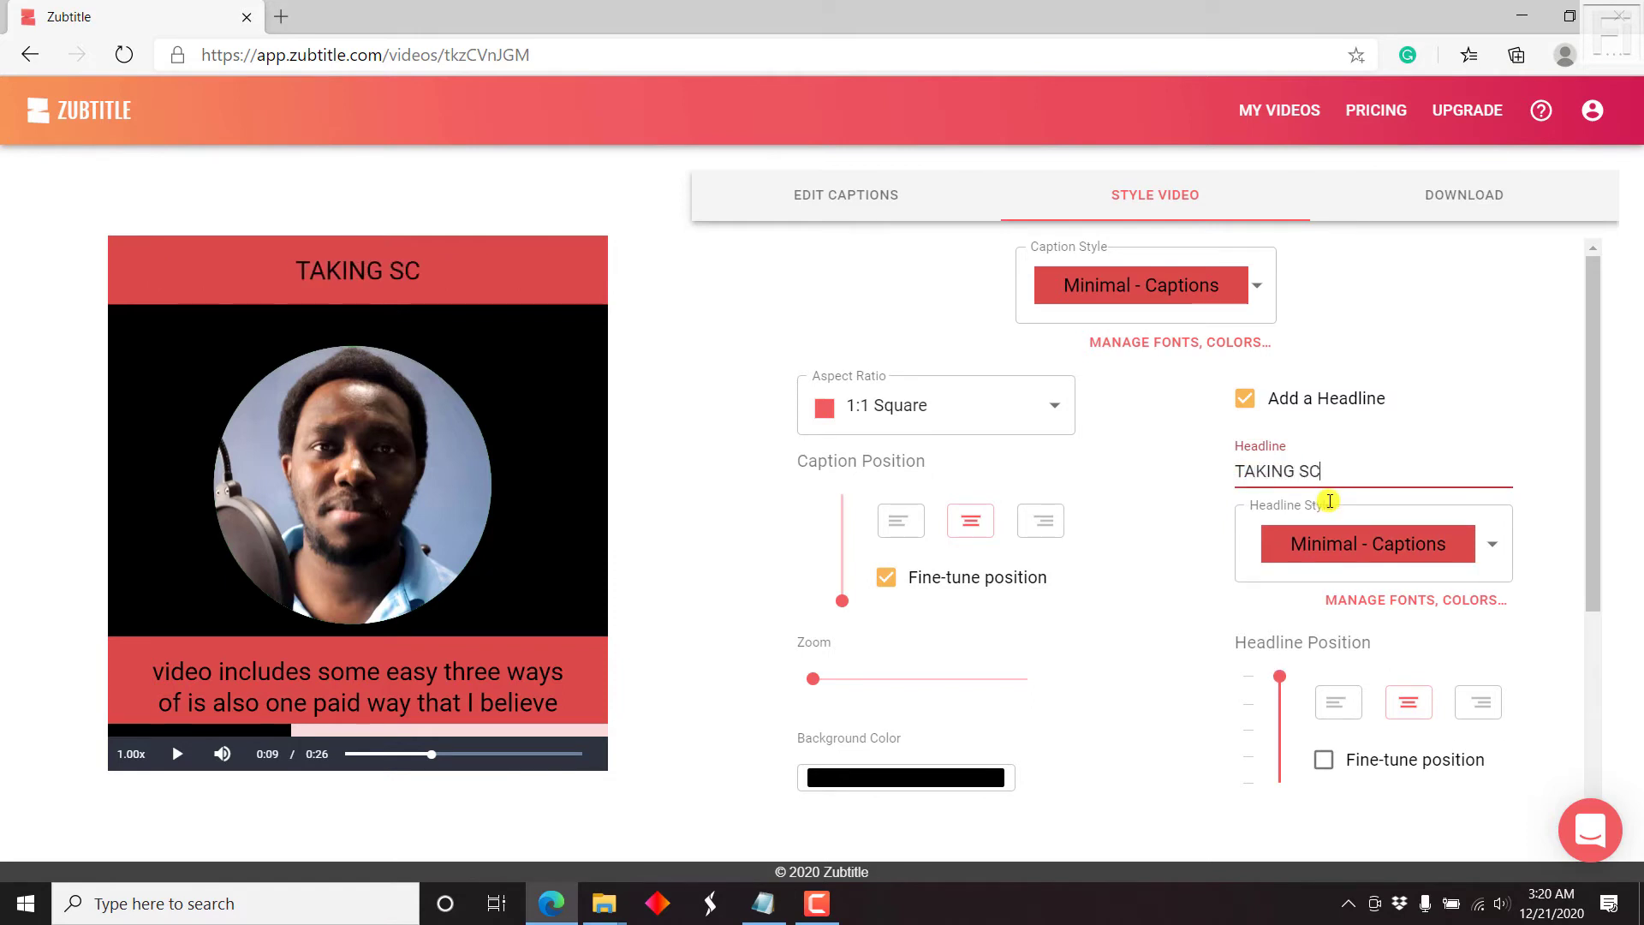
type("REENSH")
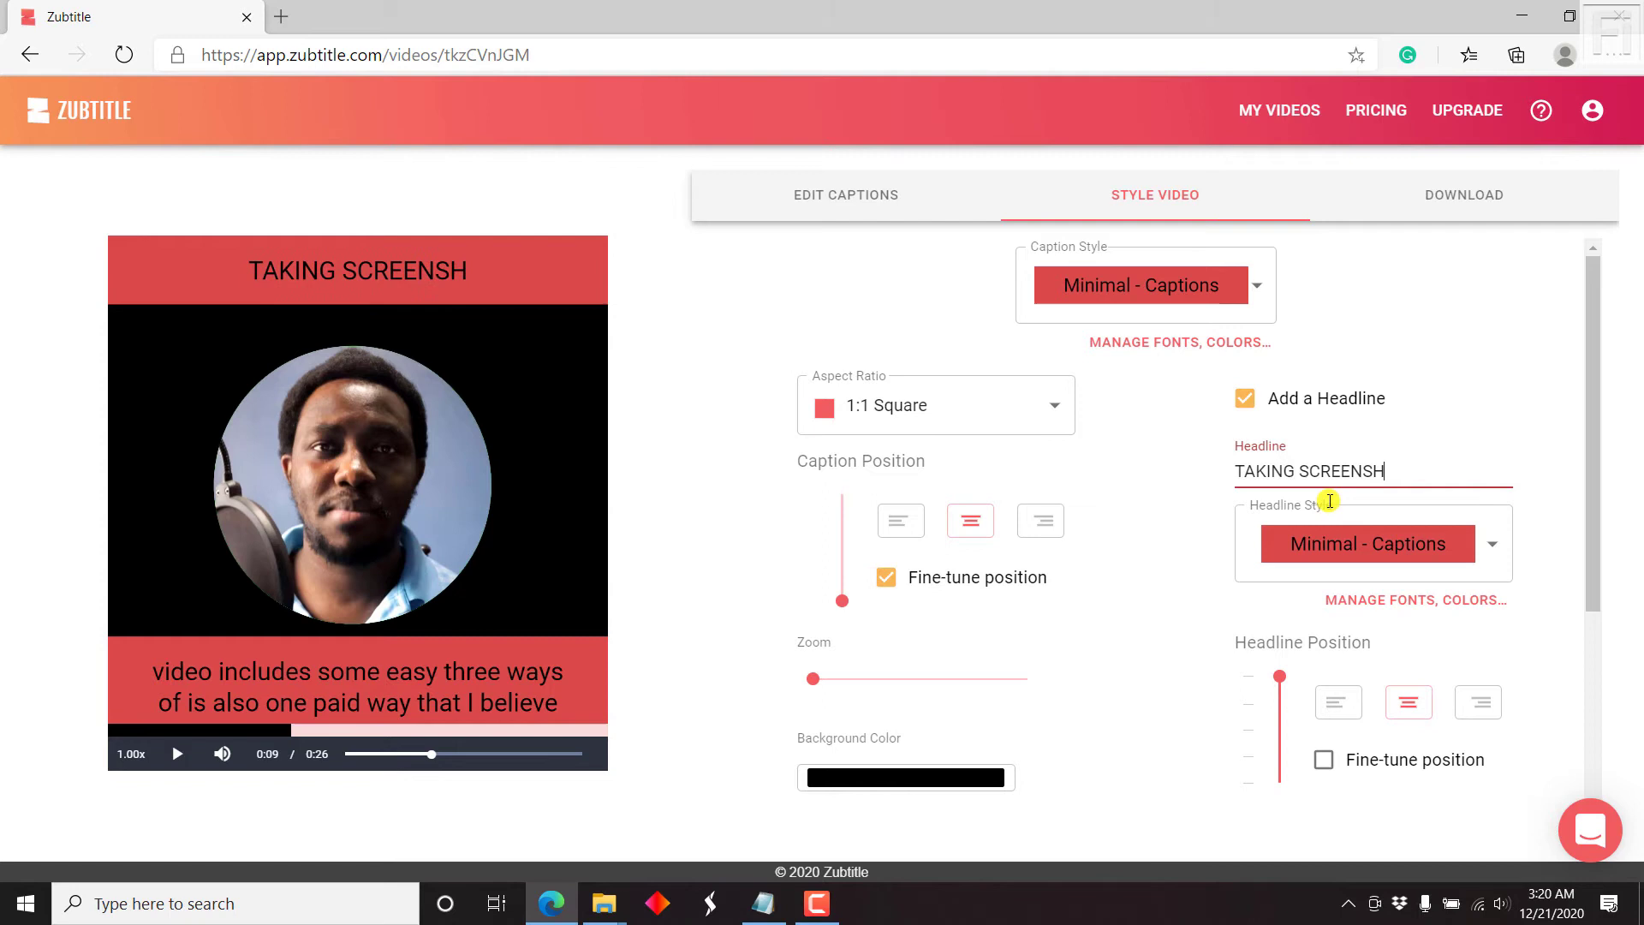
type("OTS ON YOUR COMPUTER")
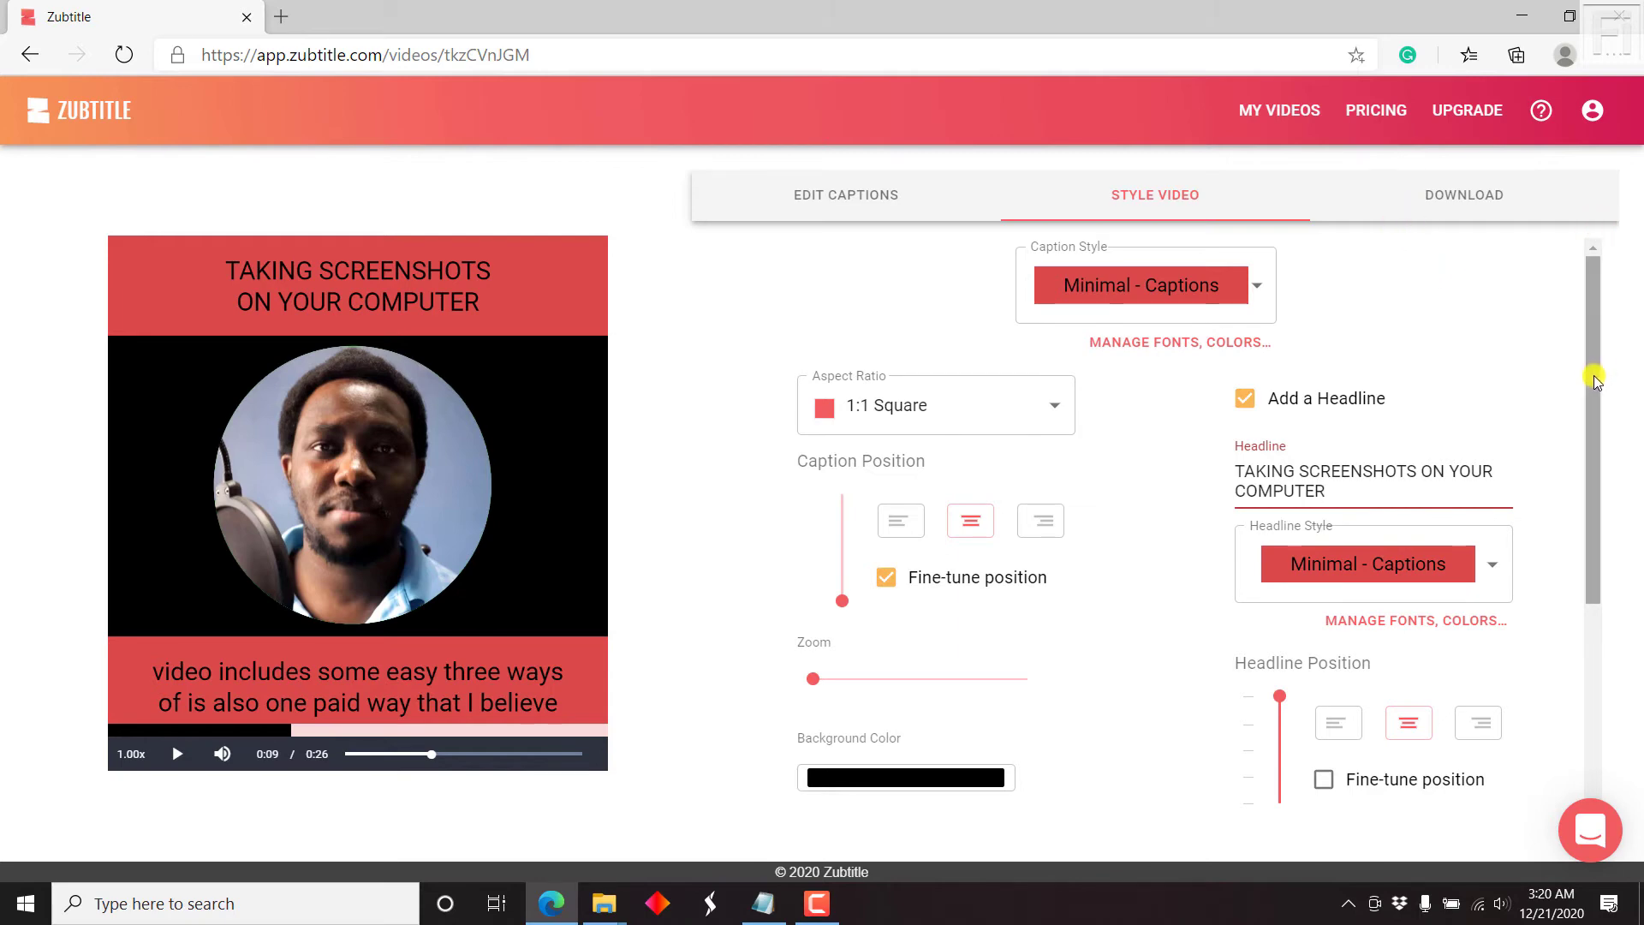
scroll(1626, 653, "down", 4)
scroll(1586, 331, "up", 4)
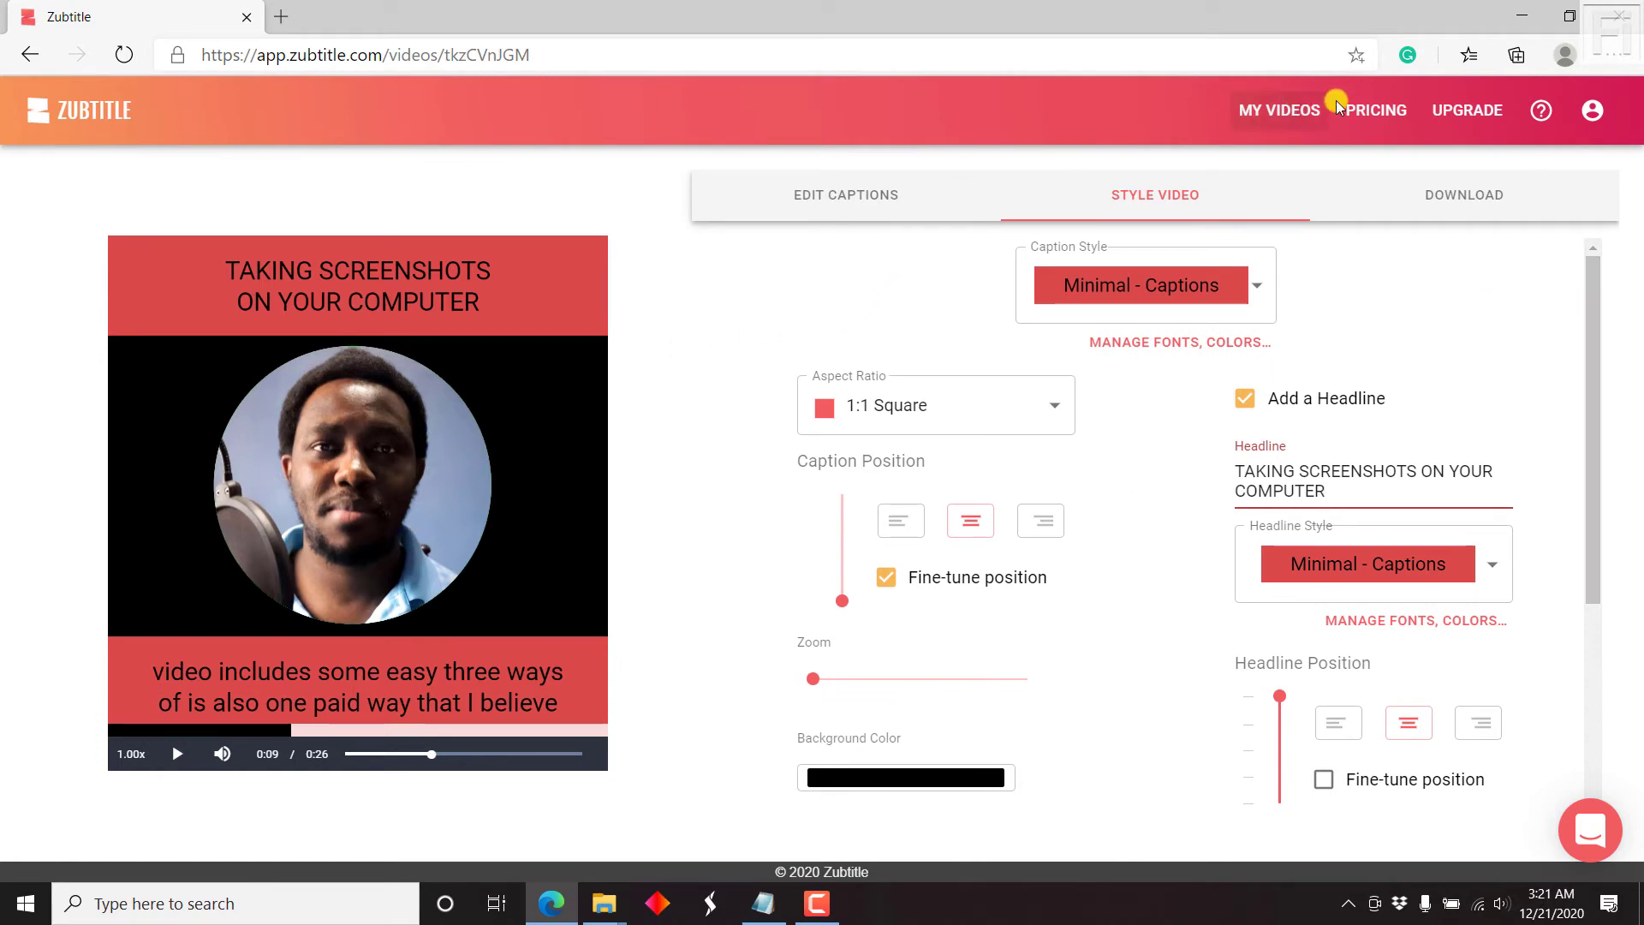
Step: Render and download the video from the Download tab, confirming the render
left_click(1483, 190)
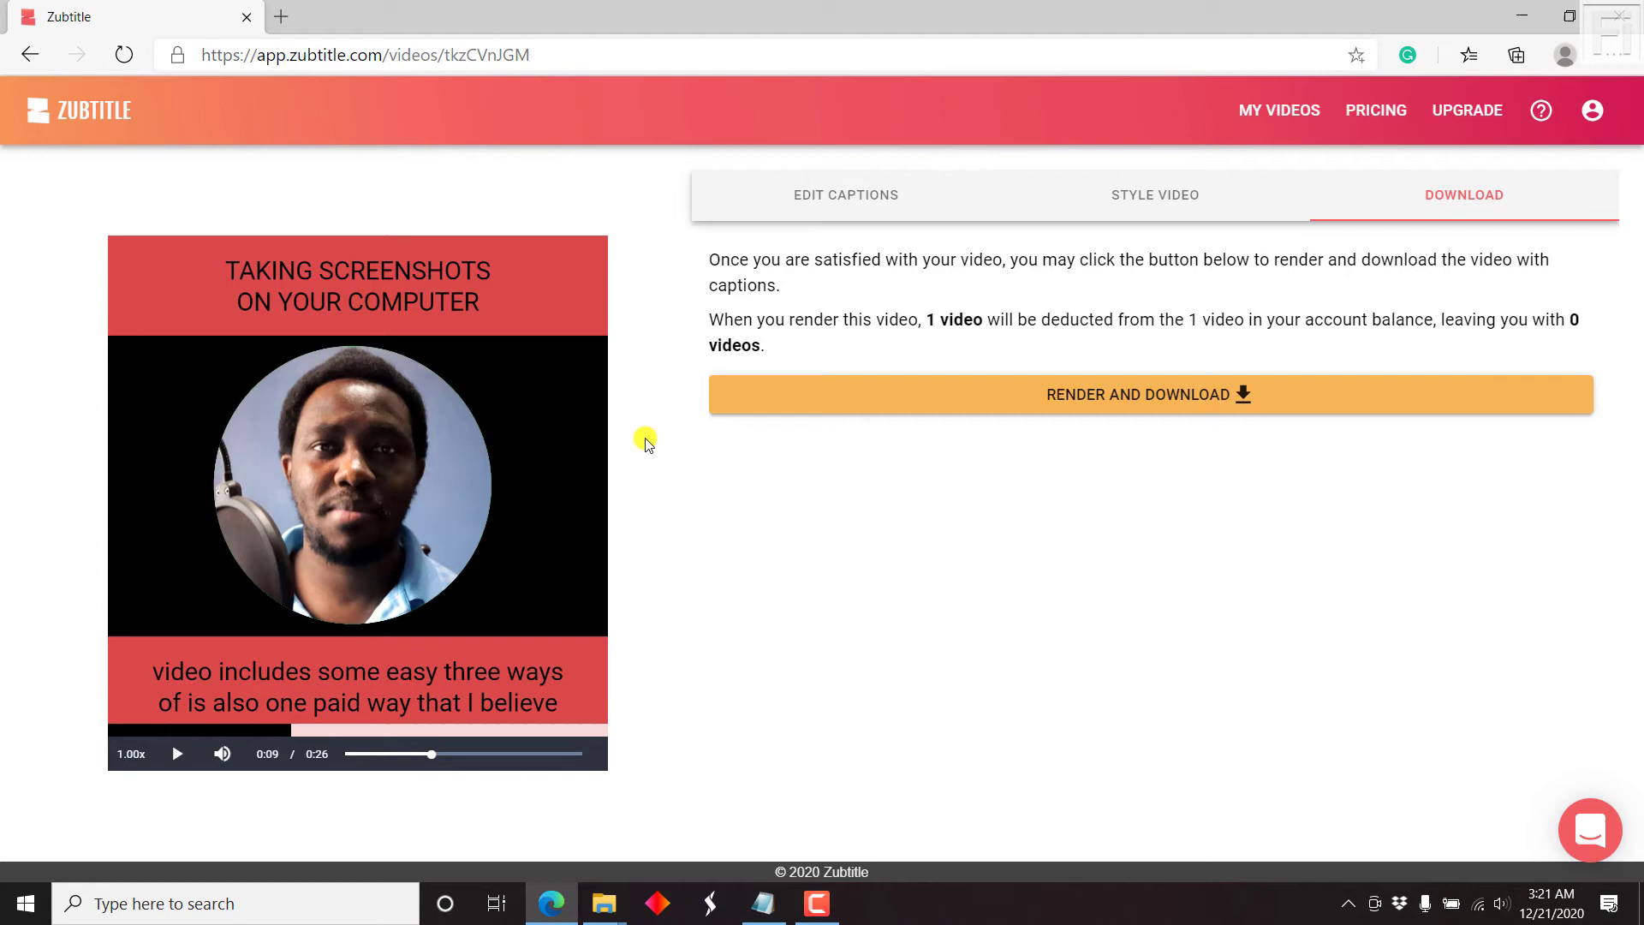
left_click(1247, 394)
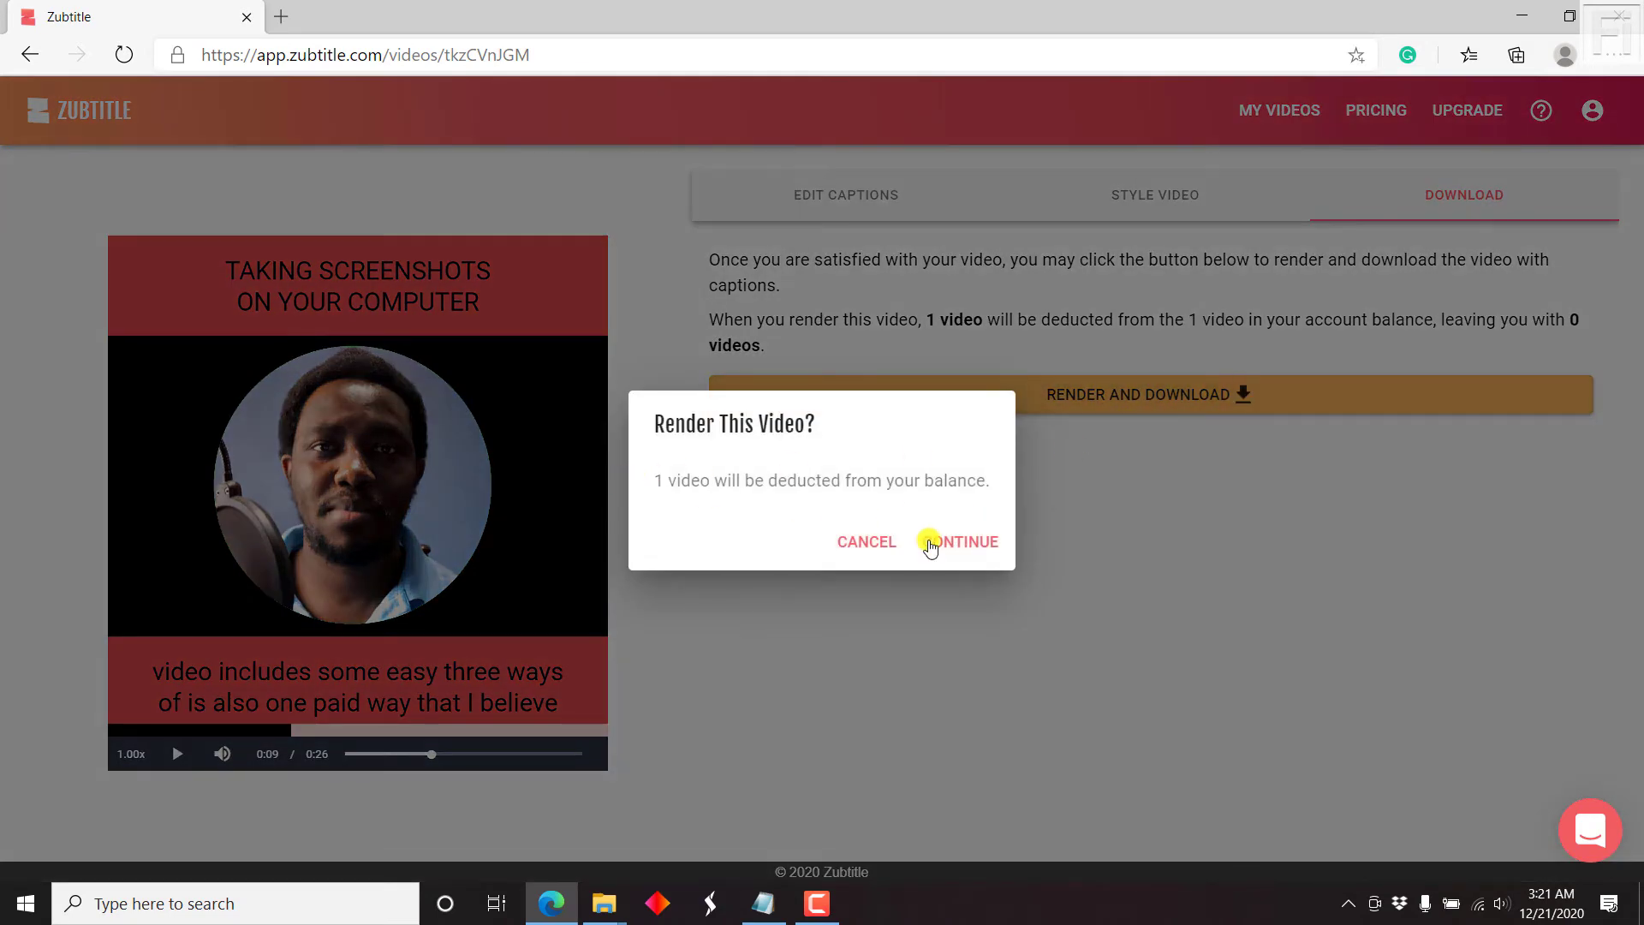
left_click(949, 546)
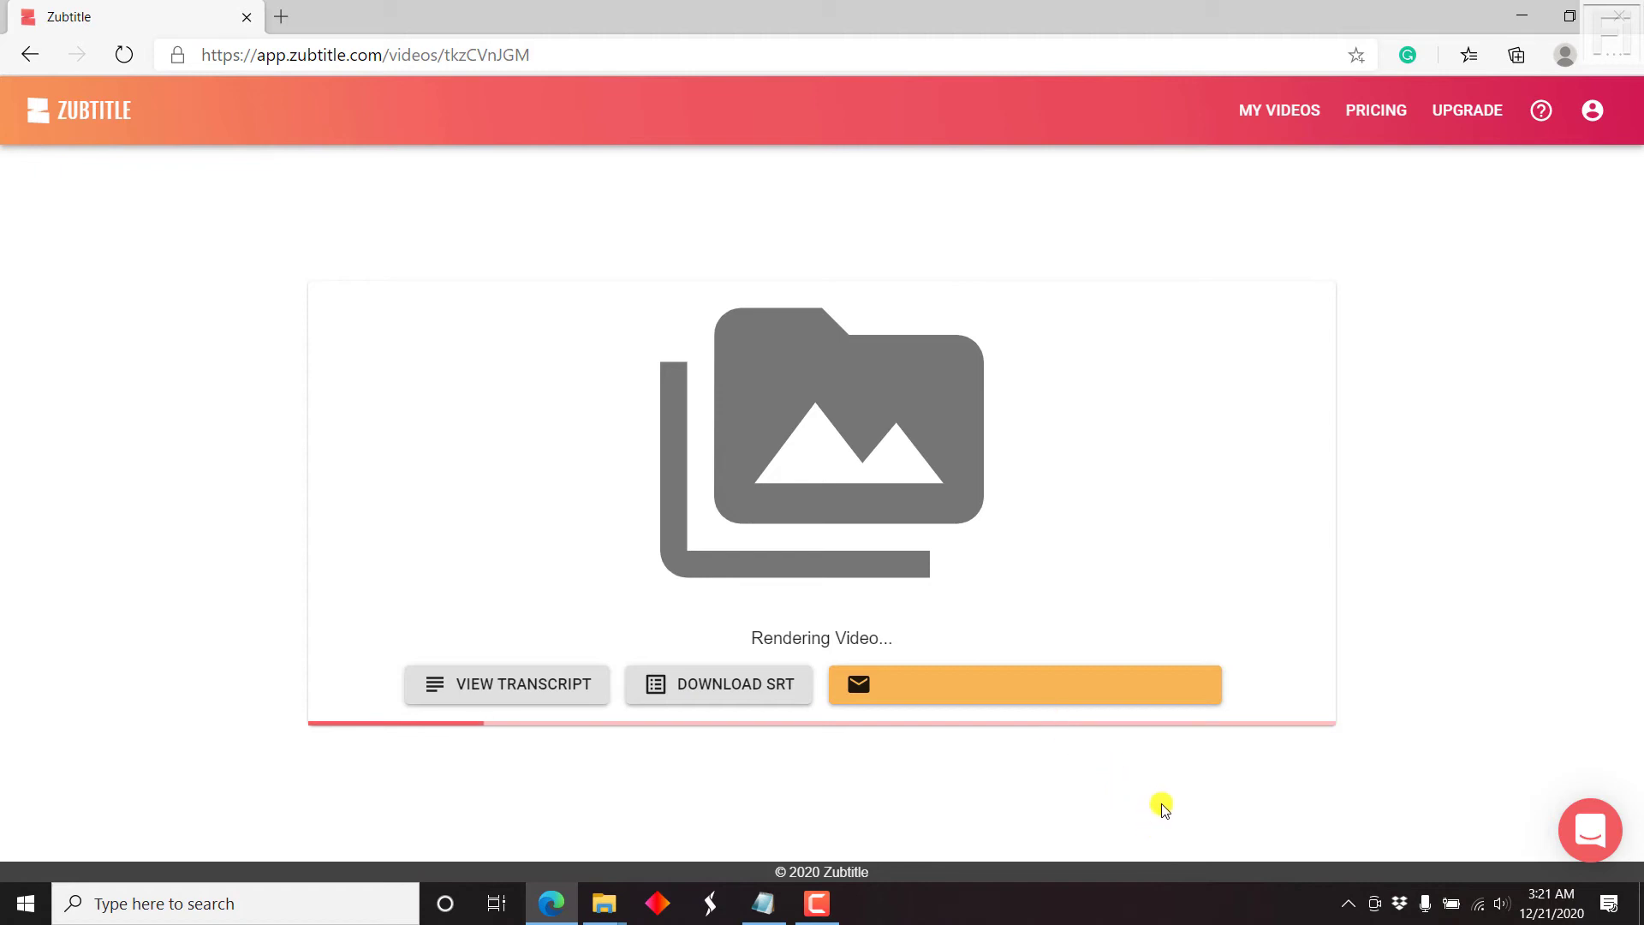
Step: Review the transcript, download it as transcript.srt, and open the file in Notepad
left_click(476, 688)
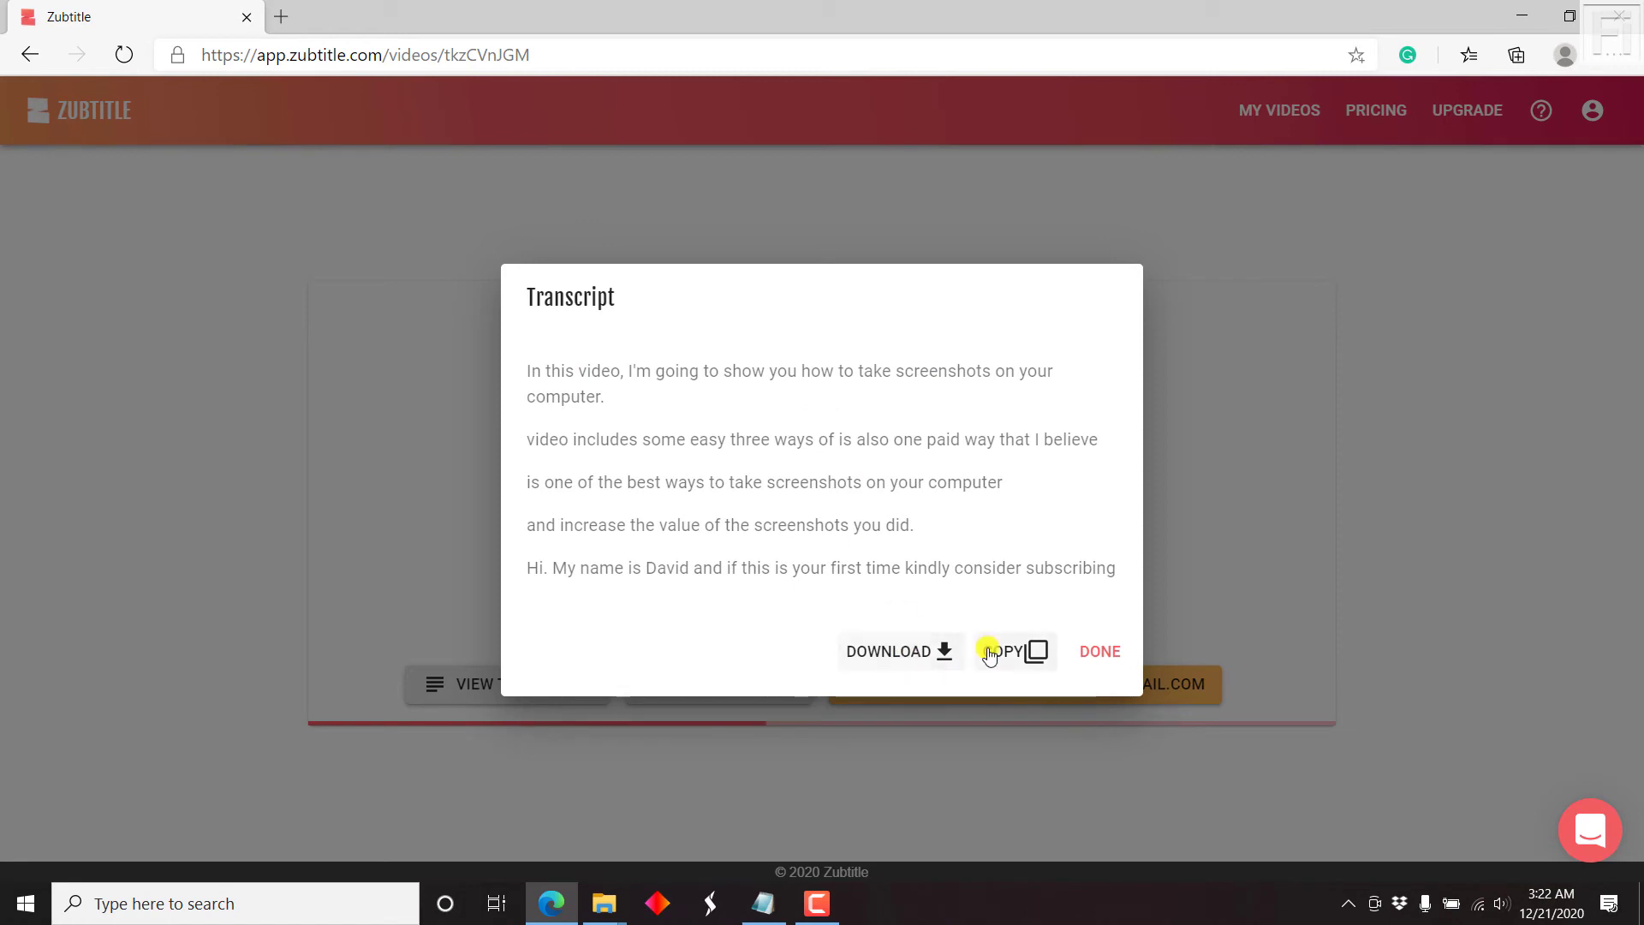
left_click(1101, 656)
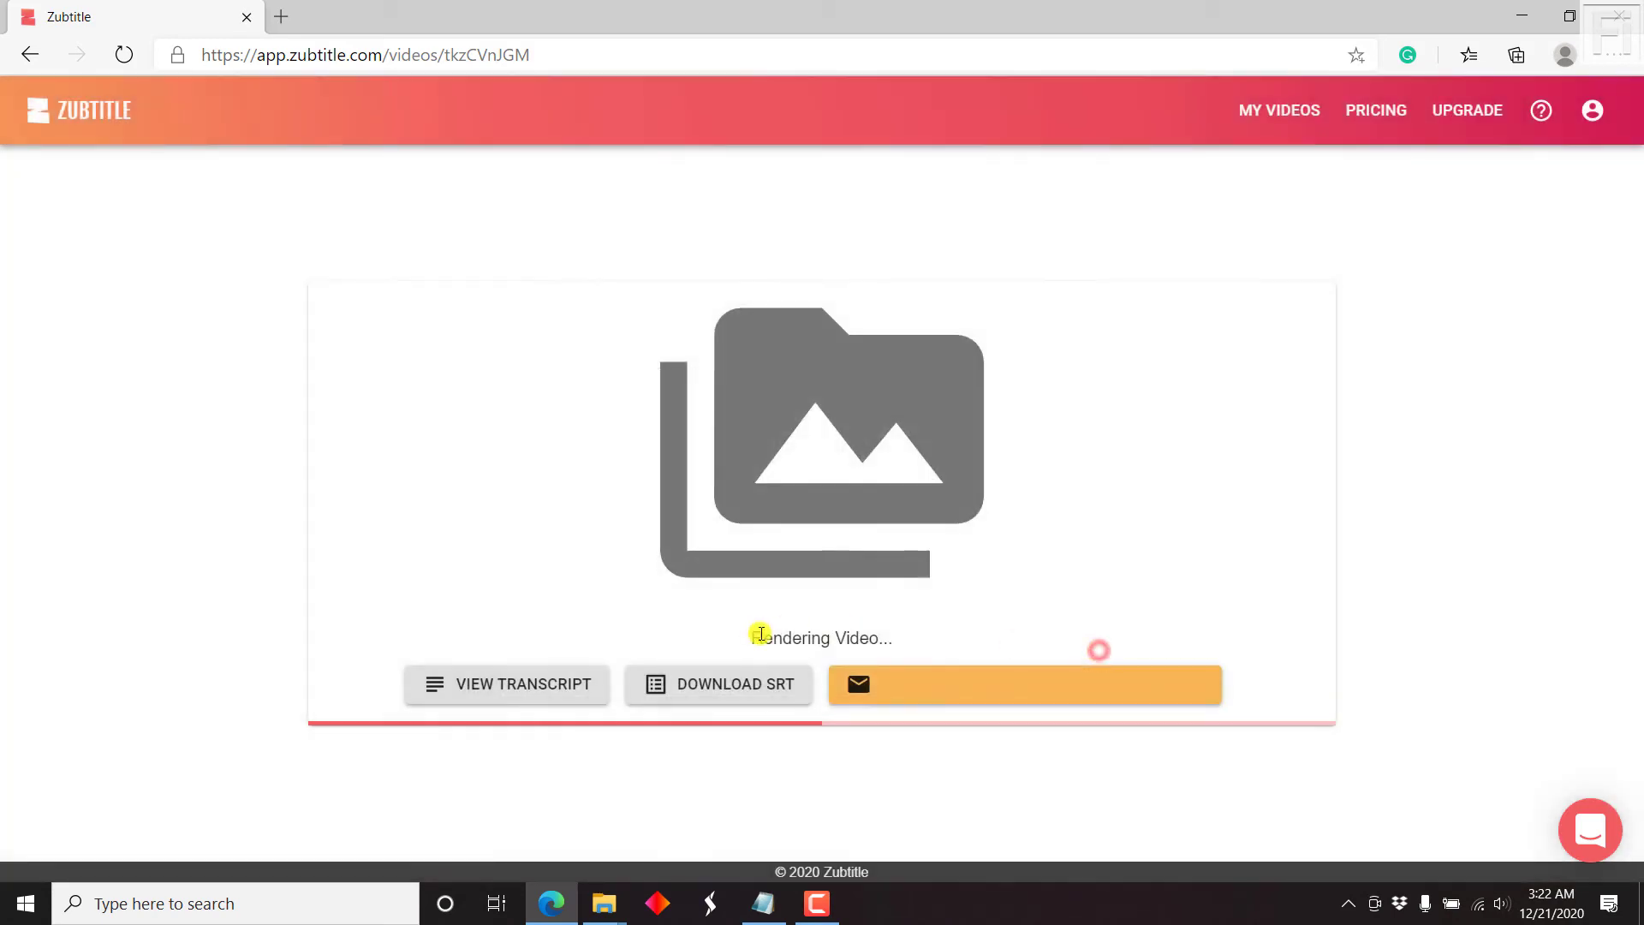
left_click(723, 687)
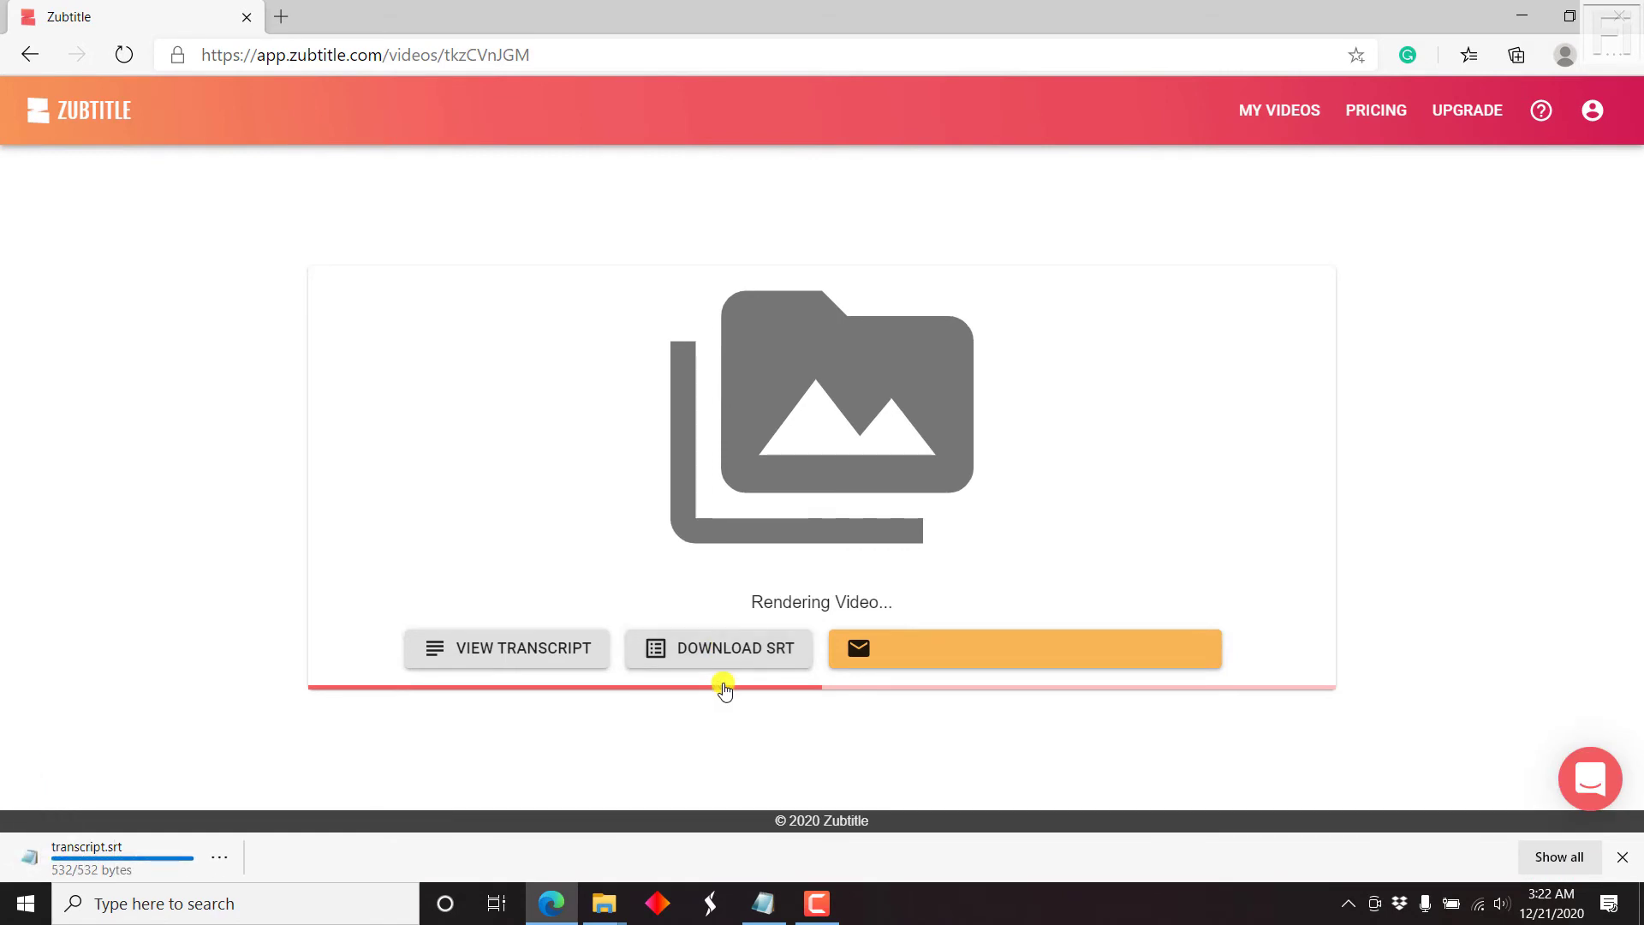
left_click(111, 853)
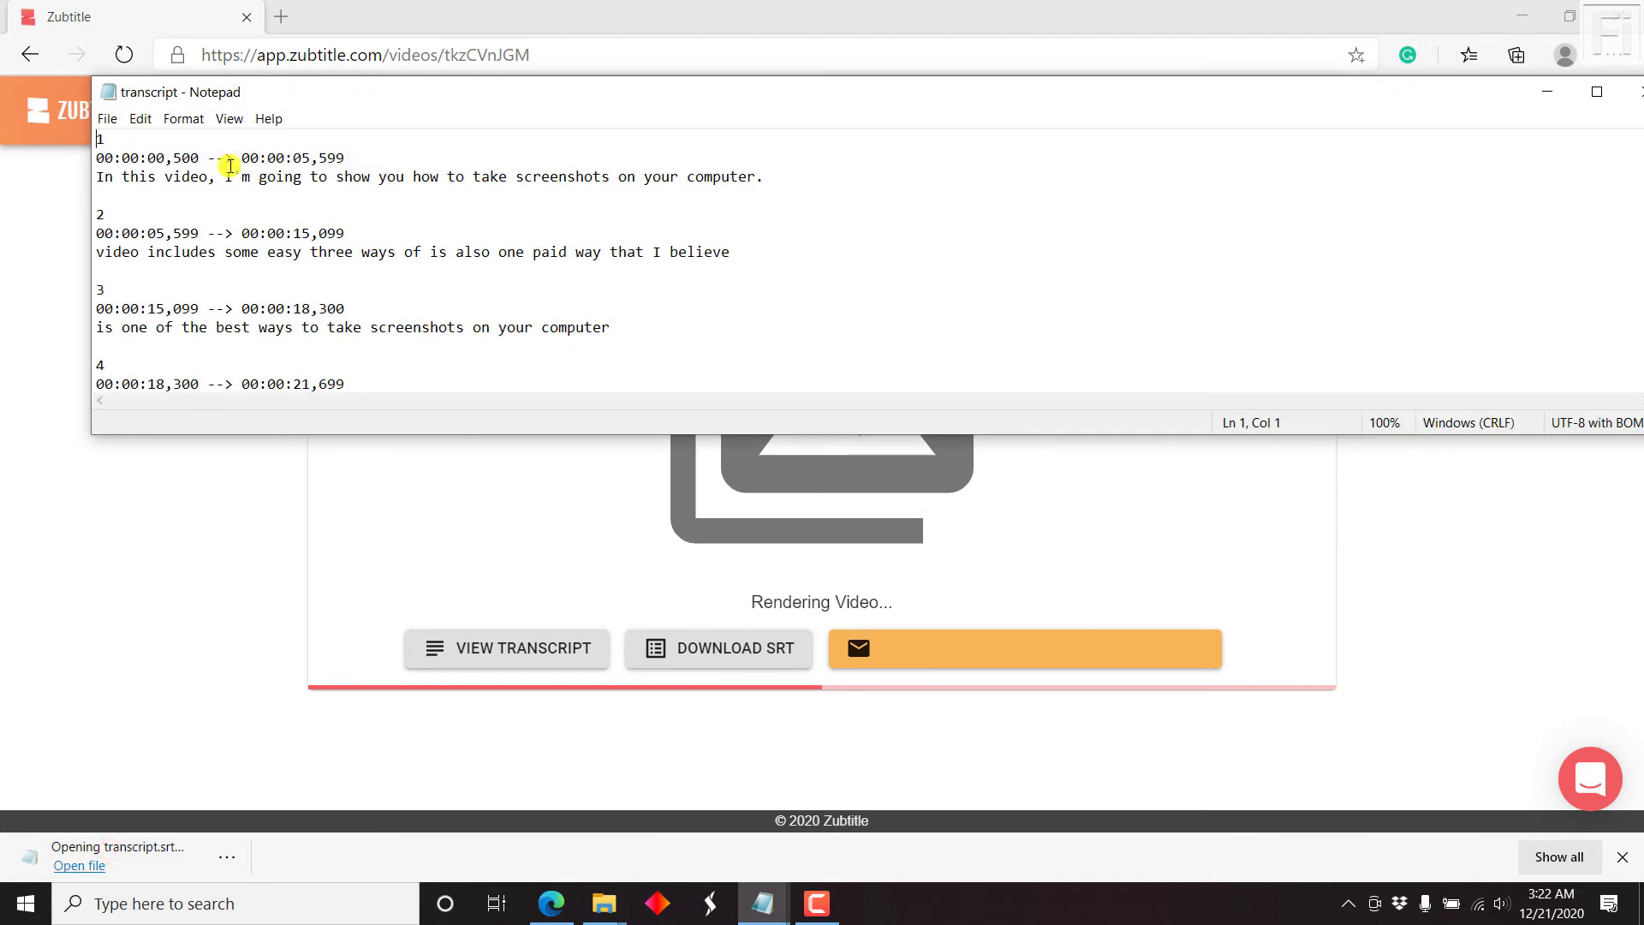